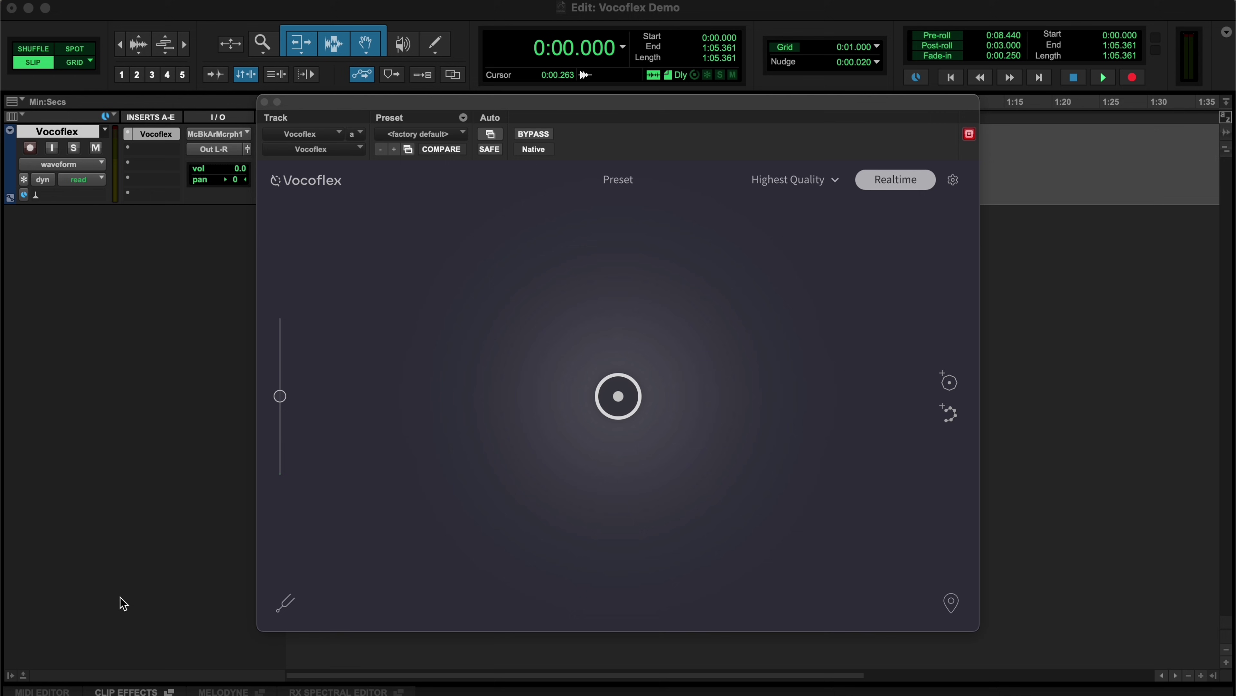
Preview Jose.wav from the demo voice samples folder, then drop it into Vocoflex as a voice
{"action": "left_click", "coordinate": [66, 692]}
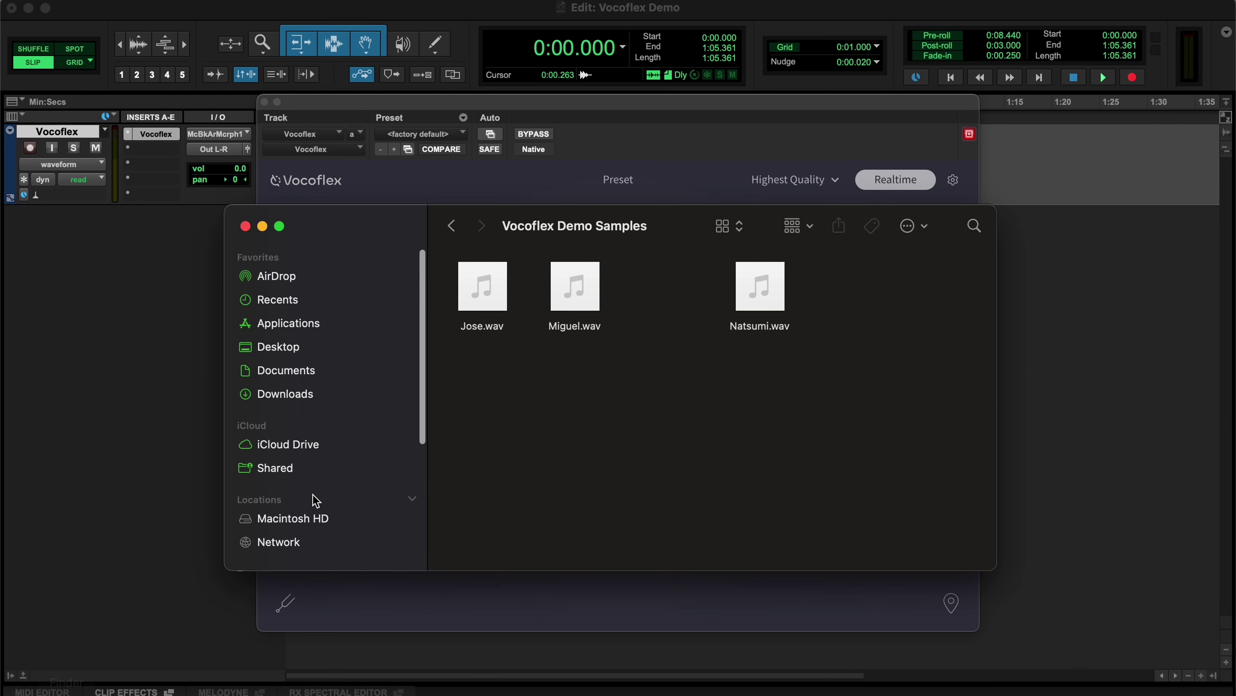
{"action": "left_click_drag", "start_coordinate": [468, 363], "coordinate": [580, 298]}
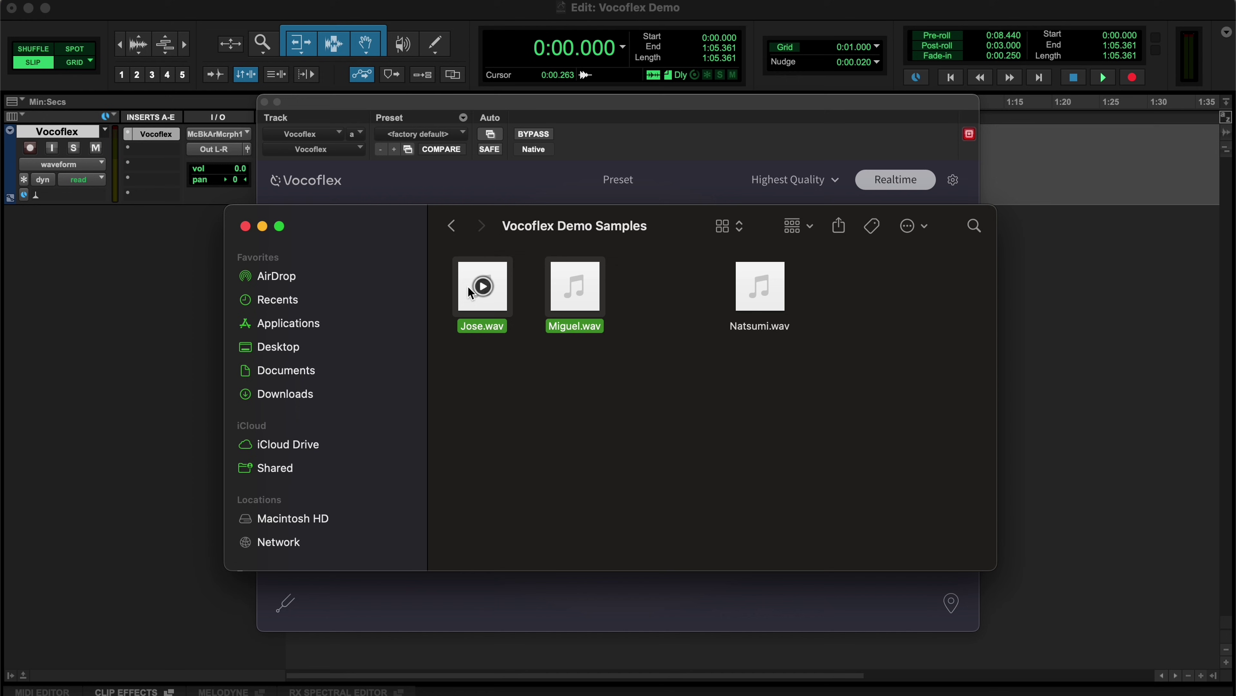
{"action": "mouse_move", "coordinate": [592, 293]}
{"action": "left_click", "coordinate": [521, 353]}
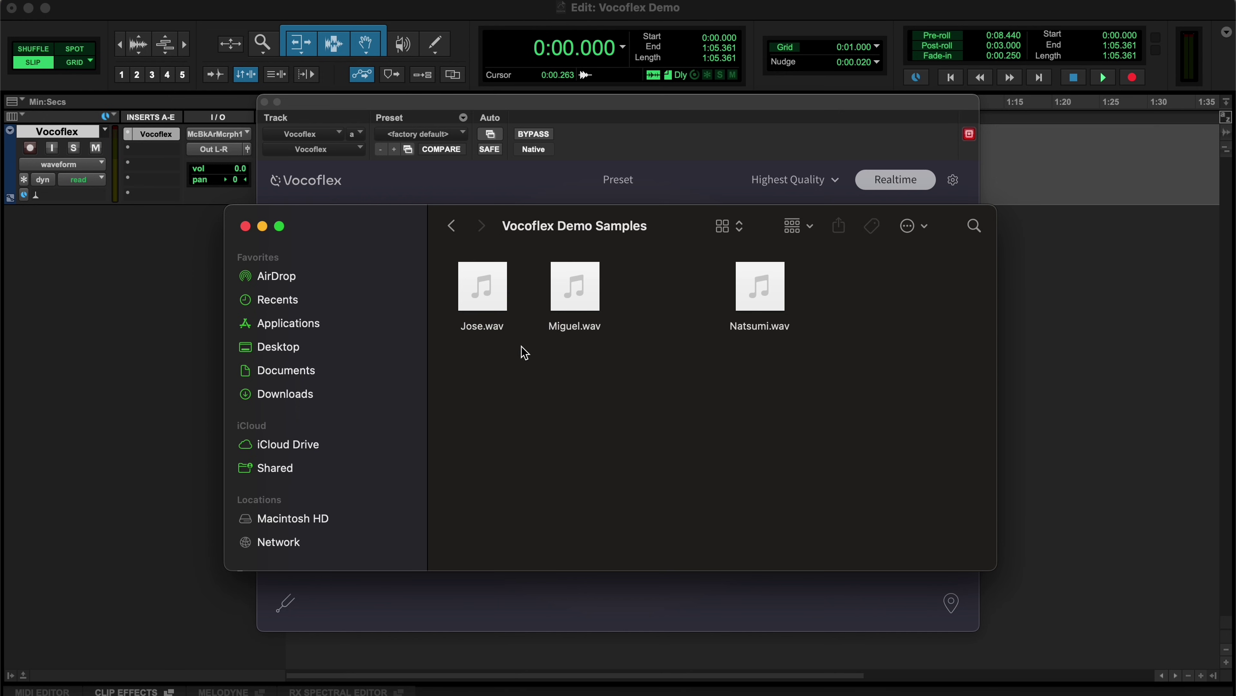
{"action": "mouse_move", "coordinate": [490, 299]}
{"action": "left_click", "coordinate": [486, 287]}
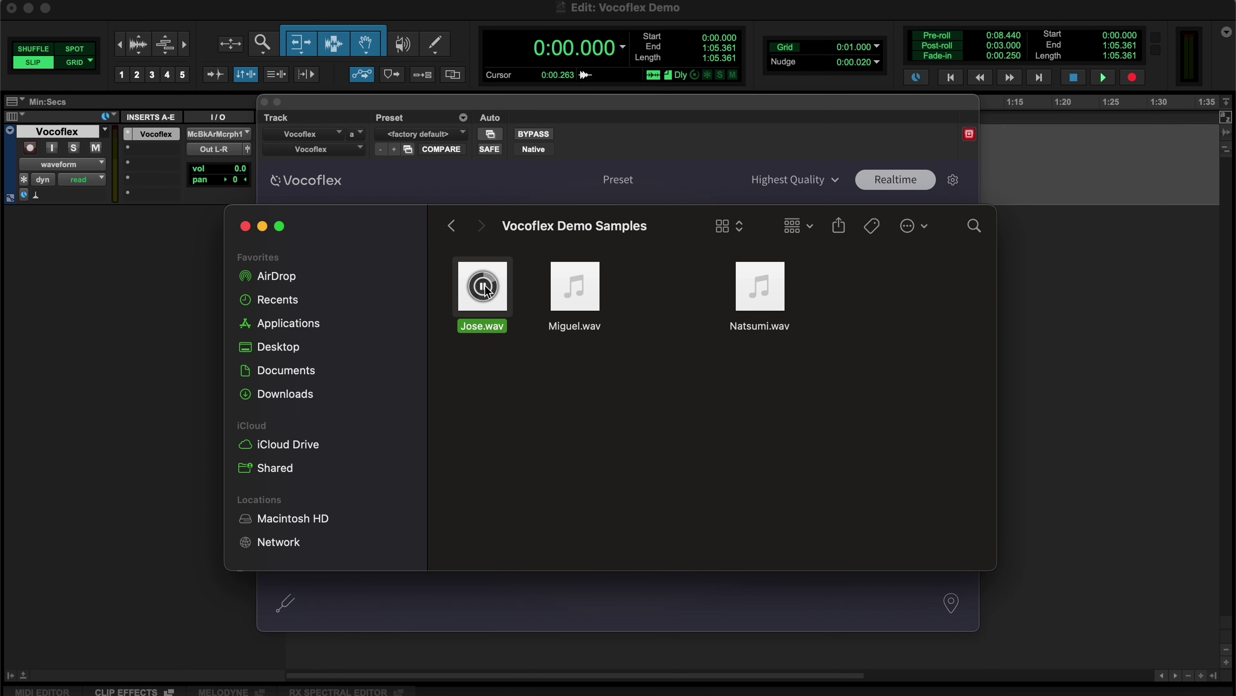
{"action": "left_click", "coordinate": [487, 289]}
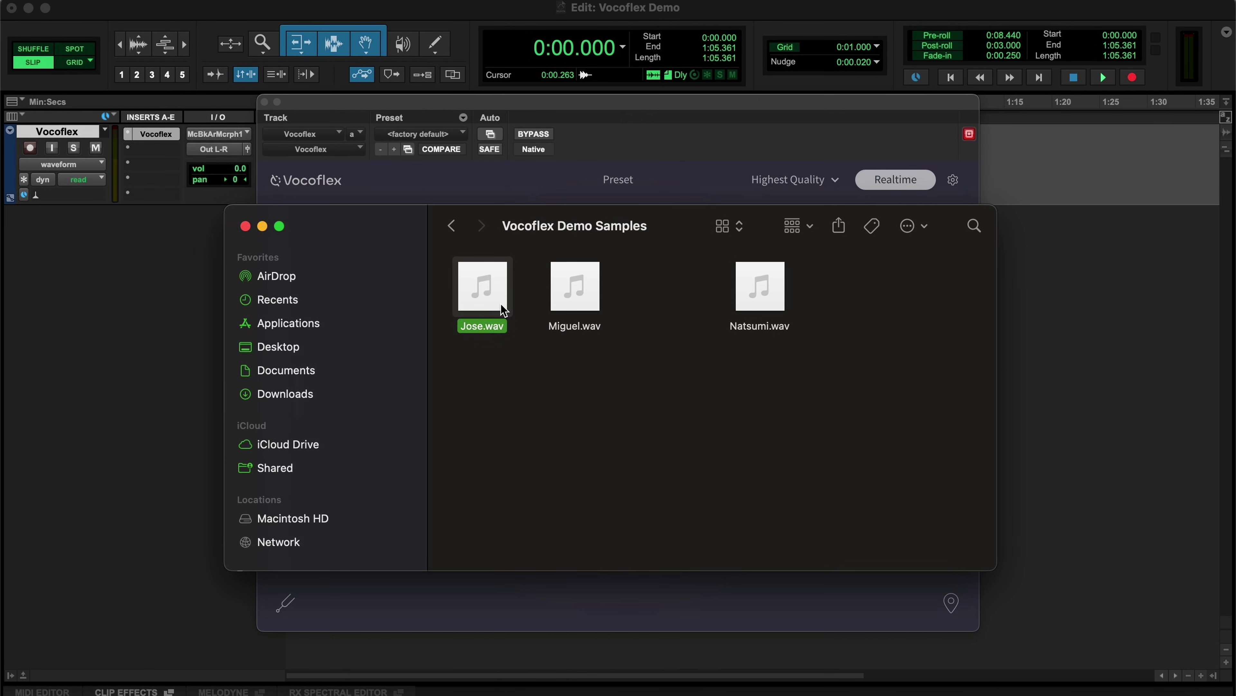
{"action": "left_click_drag", "start_coordinate": [500, 302], "coordinate": [624, 200]}
{"action": "left_click", "coordinate": [619, 105]}
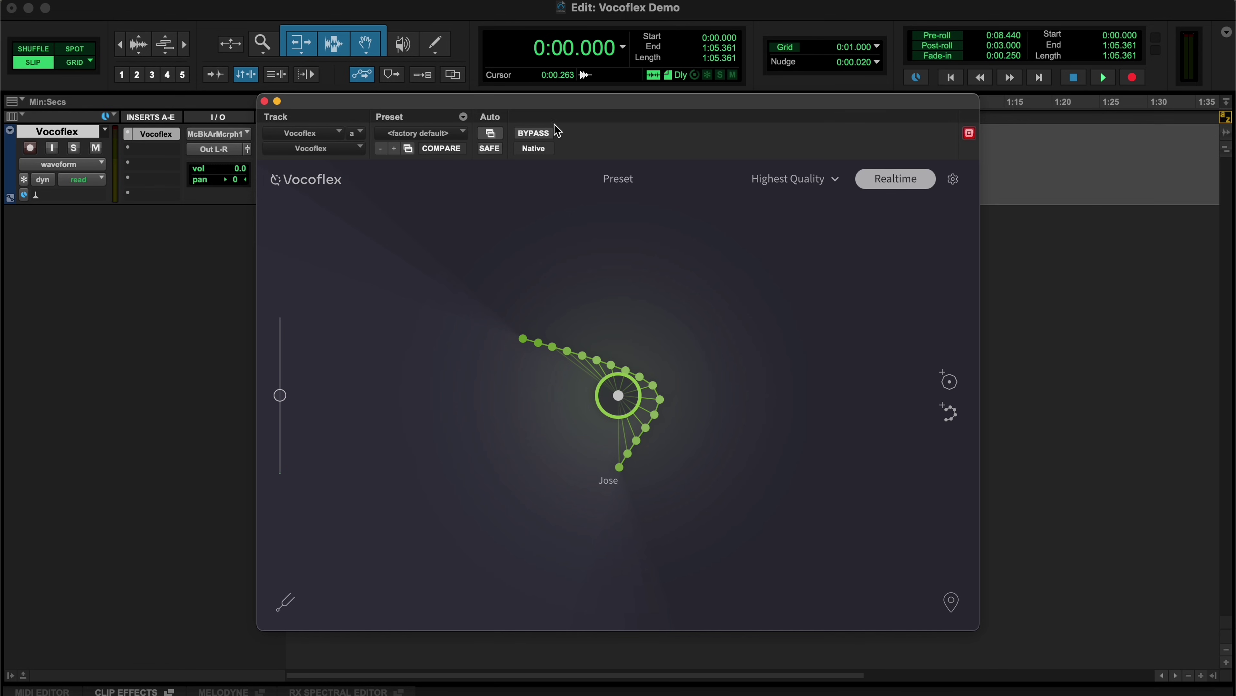
Bypass Vocoflex, place Miguel.wav on the Vocoflex track and play it unprocessed
{"action": "left_click", "coordinate": [536, 133]}
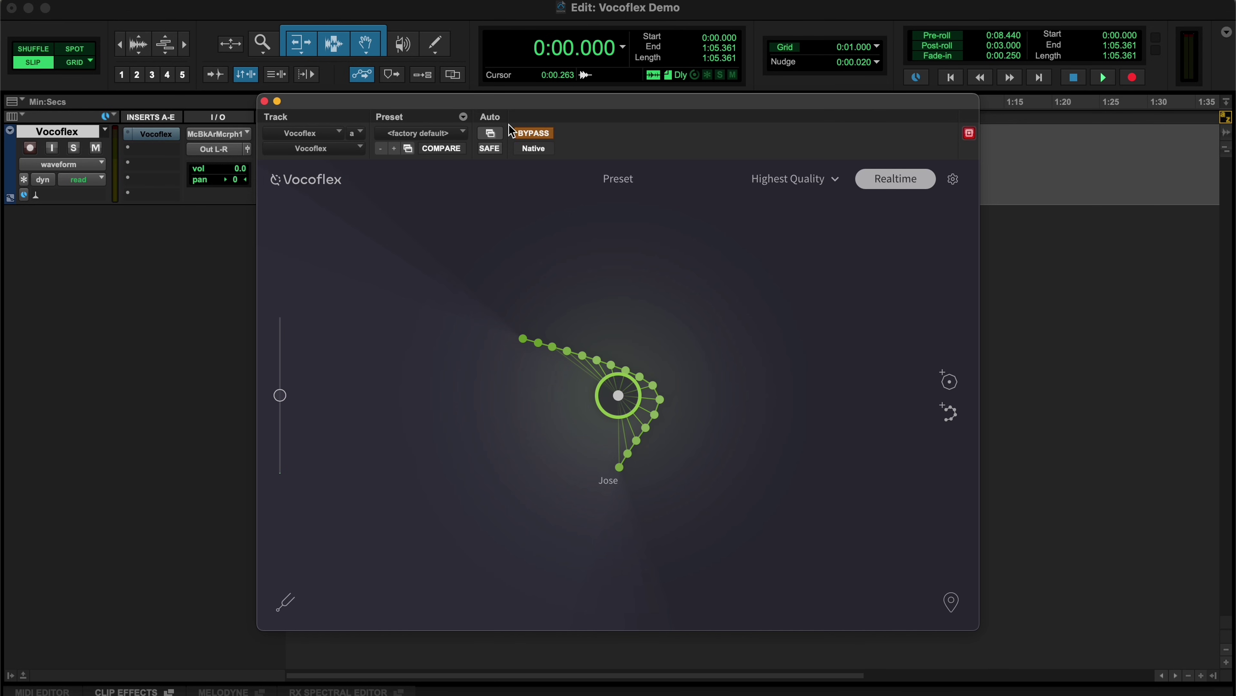
{"action": "left_click", "coordinate": [264, 101]}
{"action": "left_click", "coordinate": [66, 692]}
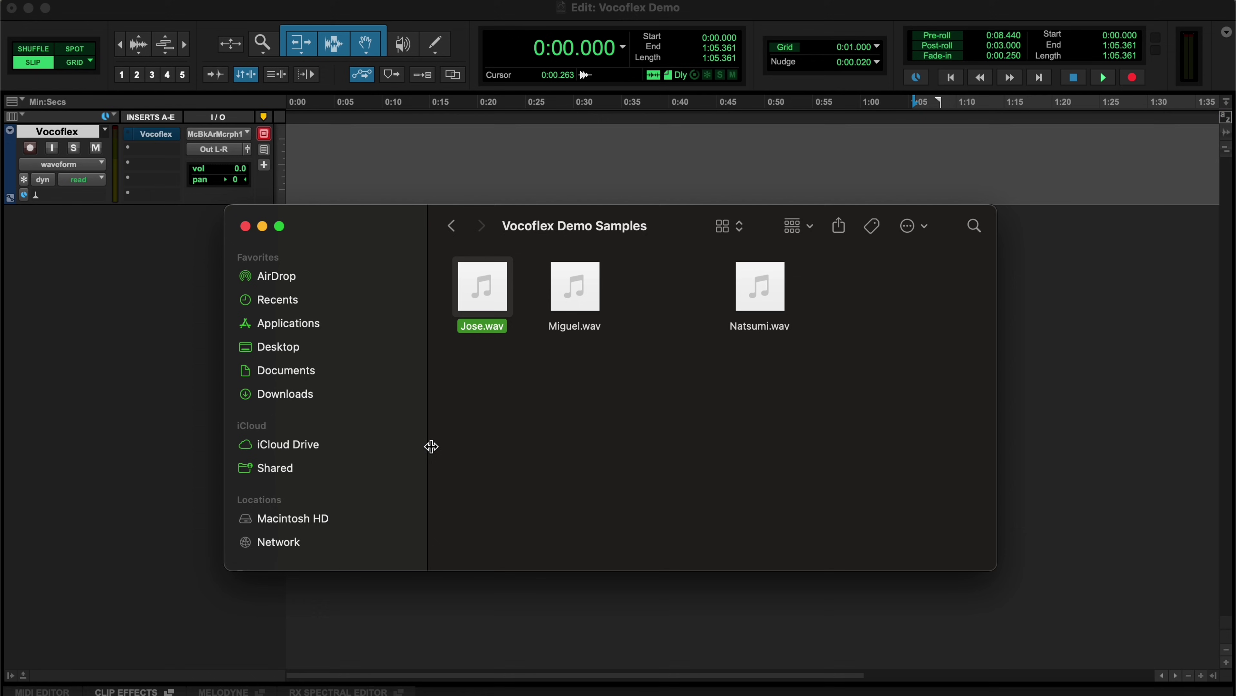
{"action": "left_click", "coordinate": [574, 292]}
{"action": "left_click_drag", "start_coordinate": [574, 292], "coordinate": [614, 187]}
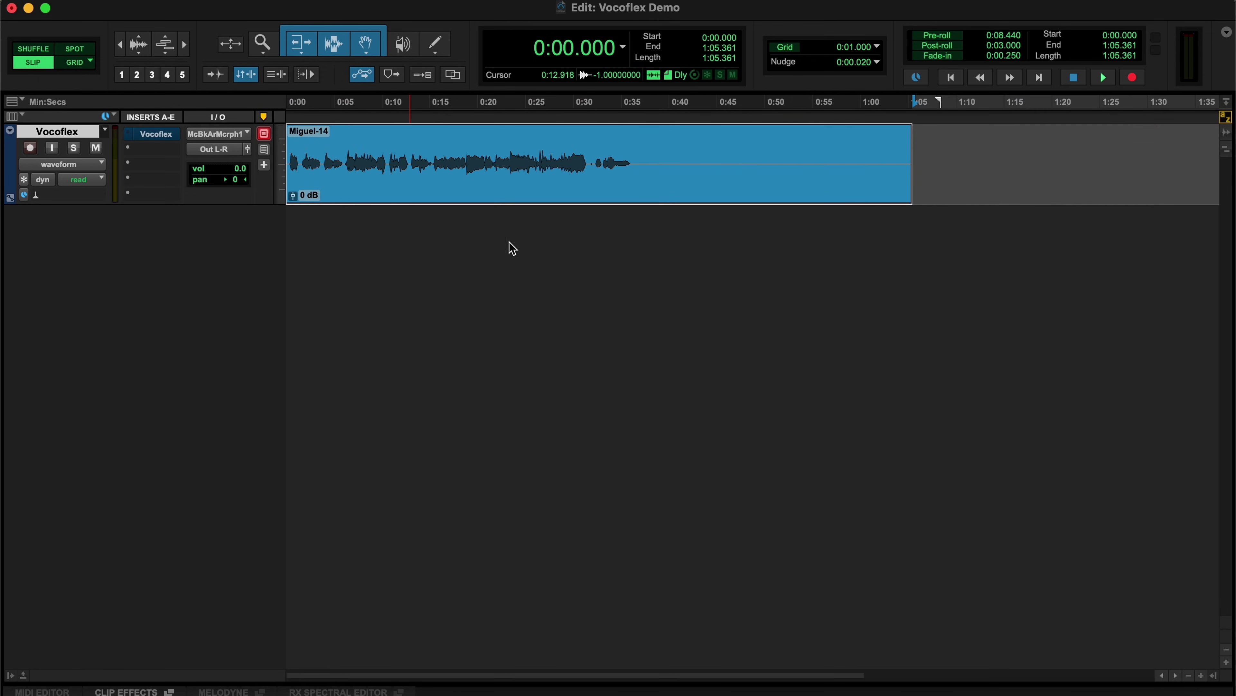
{"action": "key", "text": "space"}
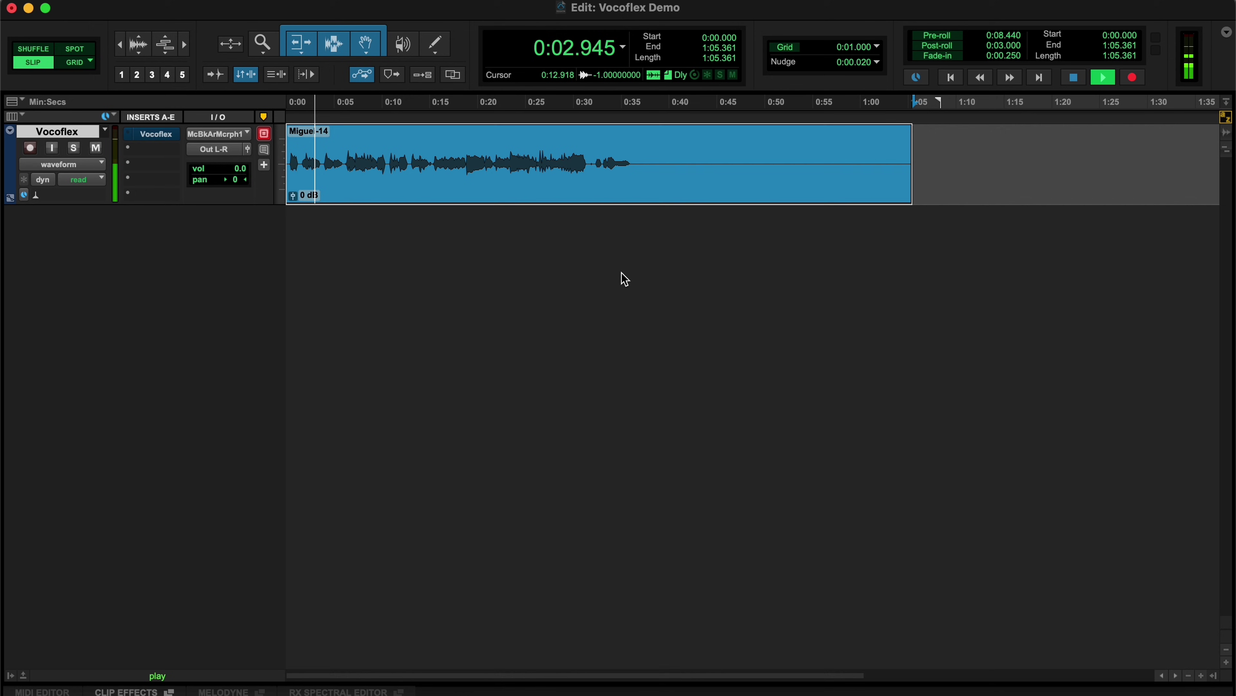
{"action": "key", "text": "space"}
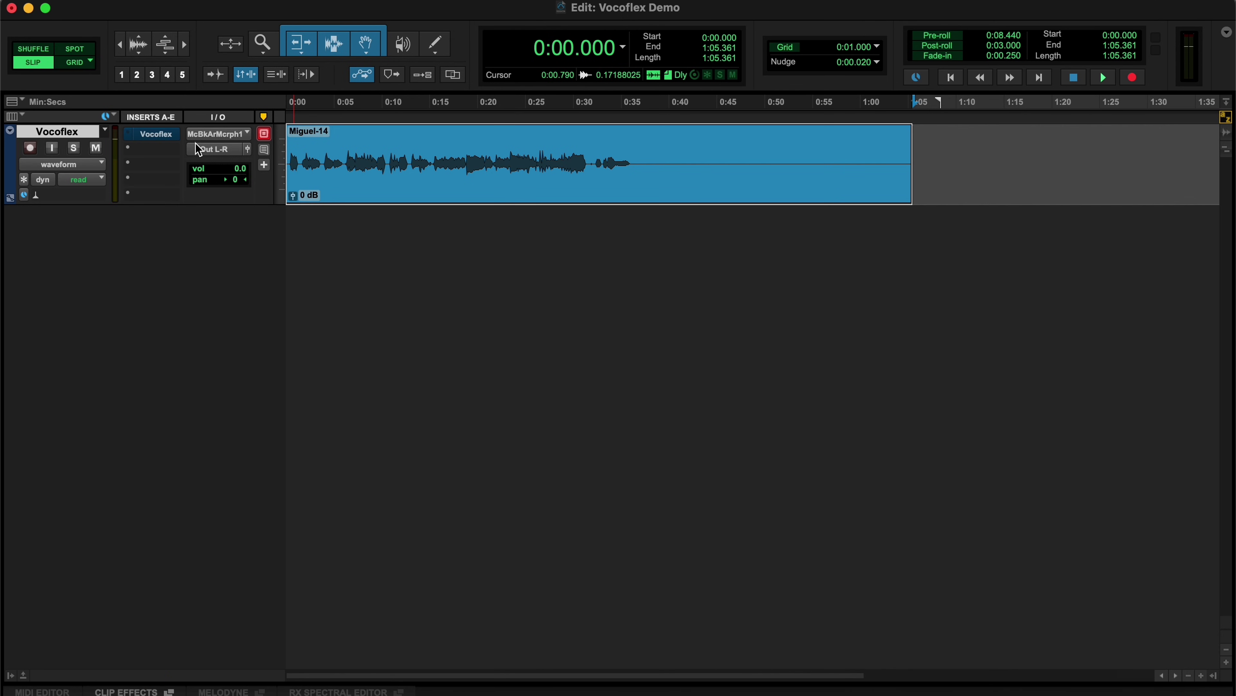
Re-enable Vocoflex and play the Miguel clip through the Jose voice
{"action": "left_click", "coordinate": [165, 133]}
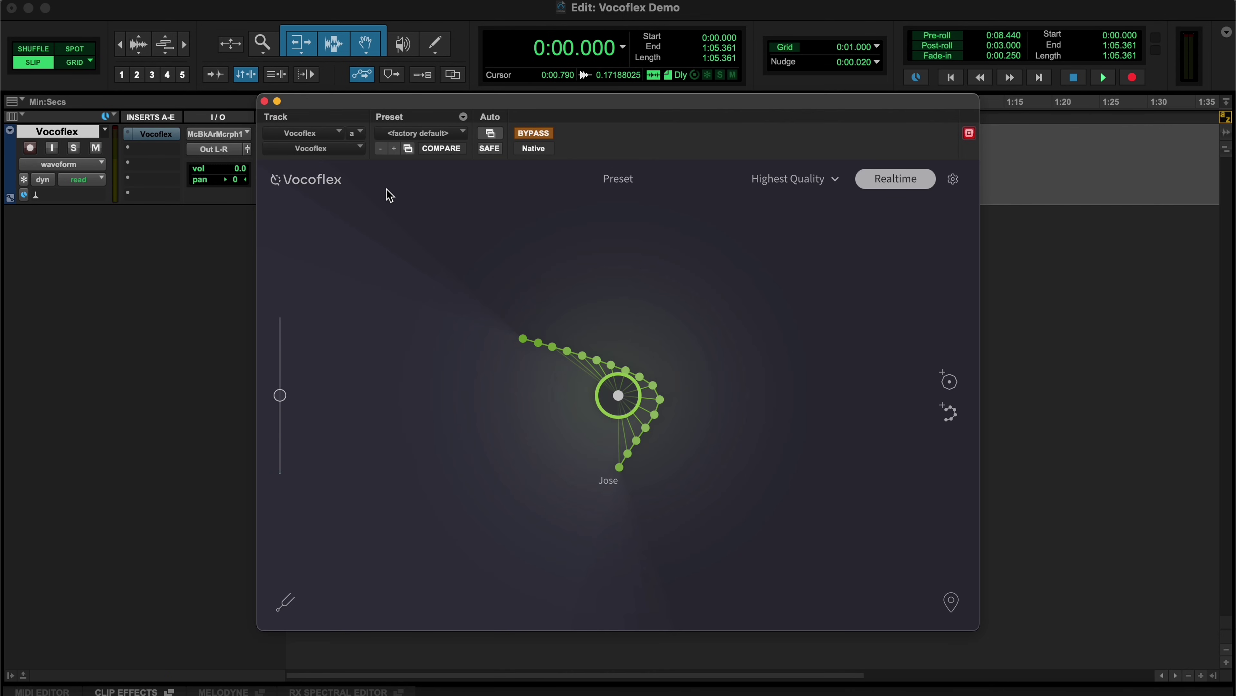
{"action": "left_click", "coordinate": [524, 134]}
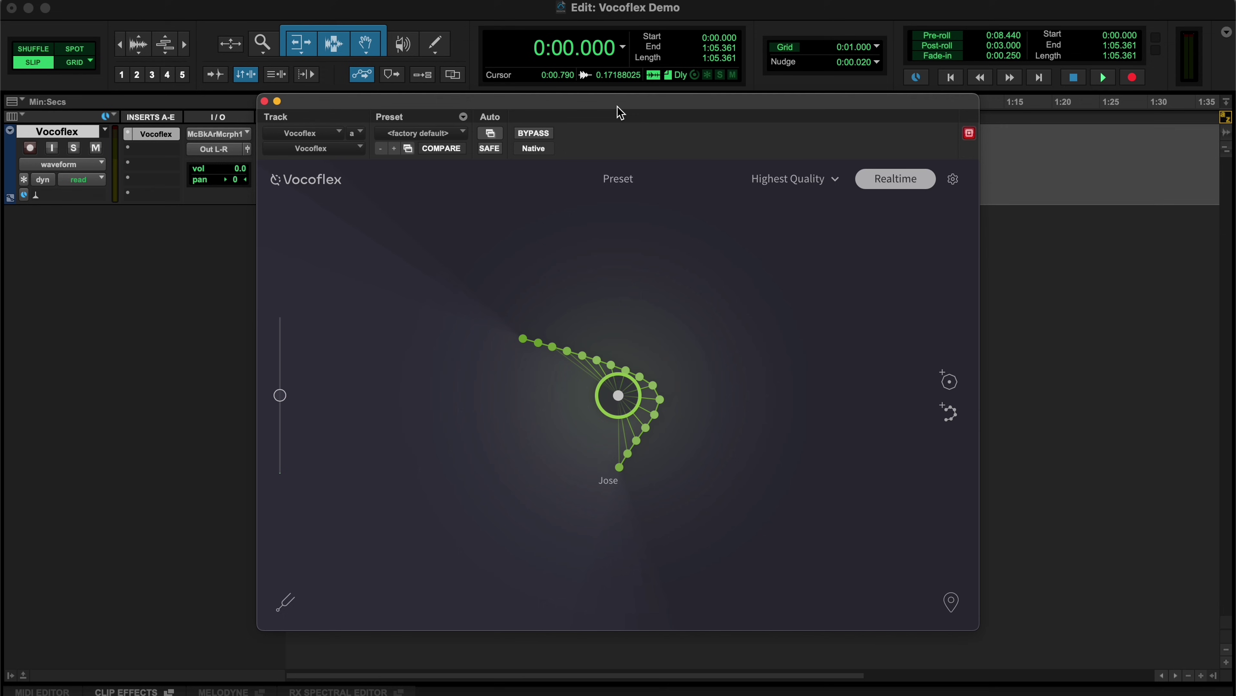
{"action": "key", "text": "space"}
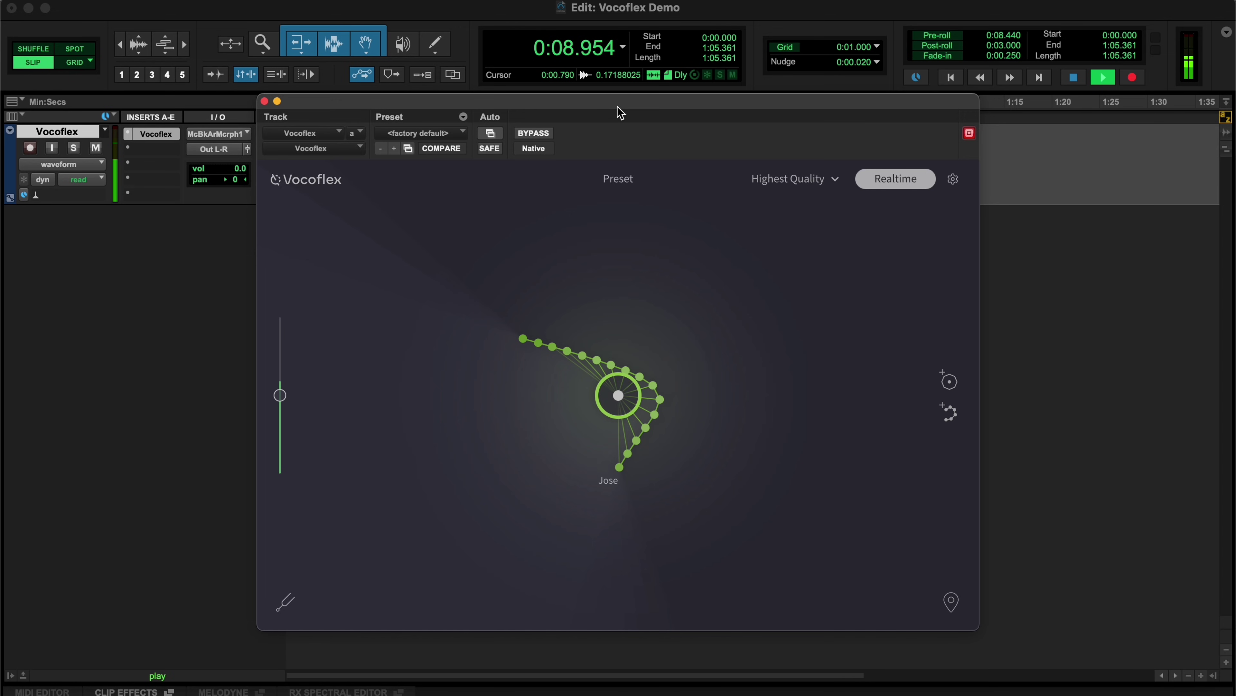
{"action": "key", "text": "space"}
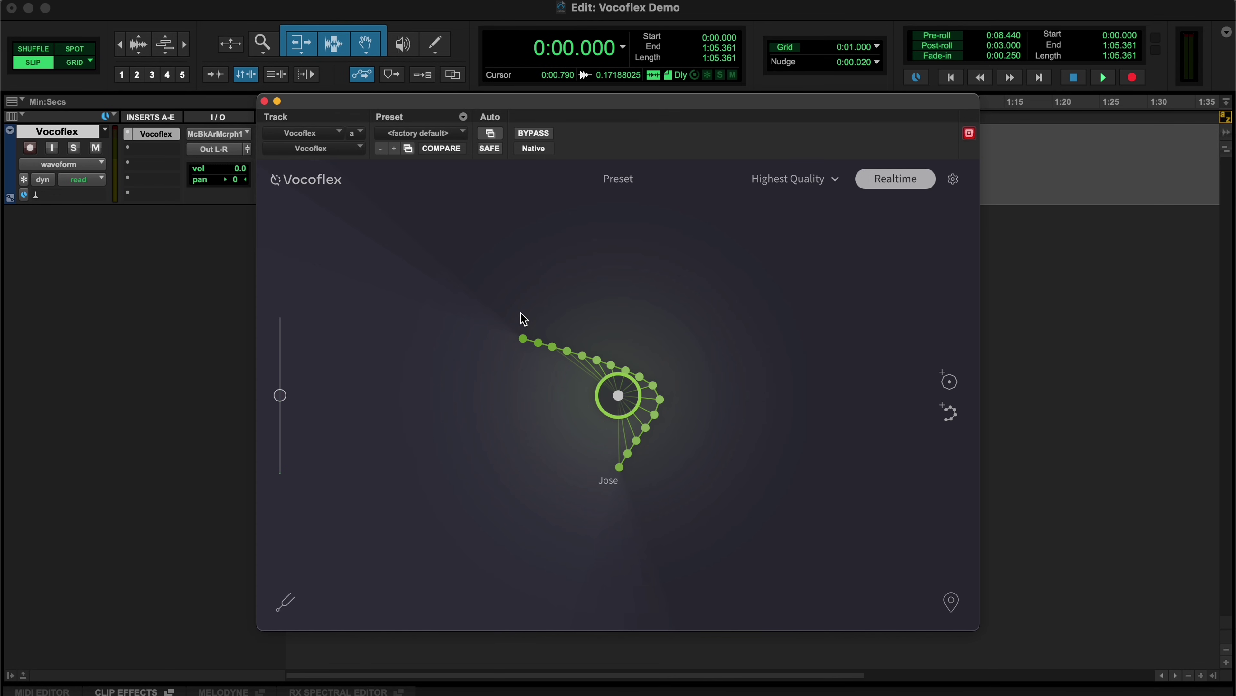
Delete the Jose voice from the pad and load Natsumi.wav into Vocoflex
{"action": "mouse_move", "coordinate": [523, 340]}
{"action": "left_click", "coordinate": [511, 363]}
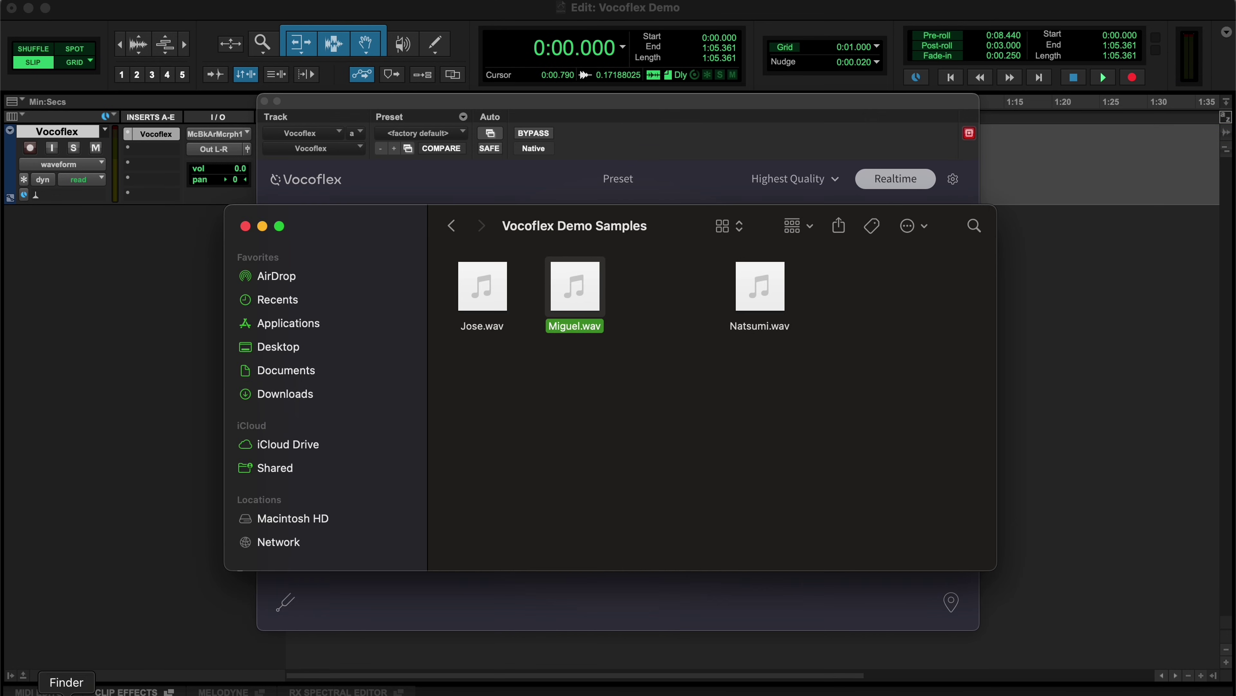
{"action": "left_click", "coordinate": [761, 290]}
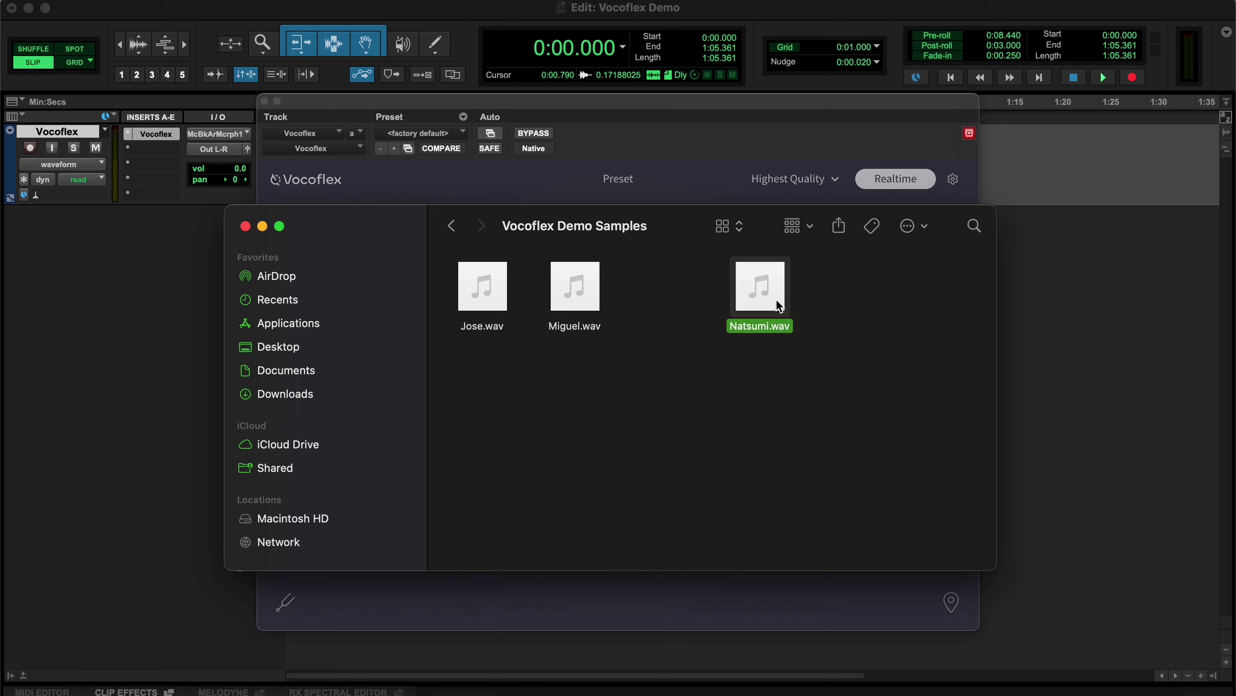
{"action": "left_click_drag", "start_coordinate": [775, 298], "coordinate": [628, 197]}
{"action": "left_click", "coordinate": [632, 113]}
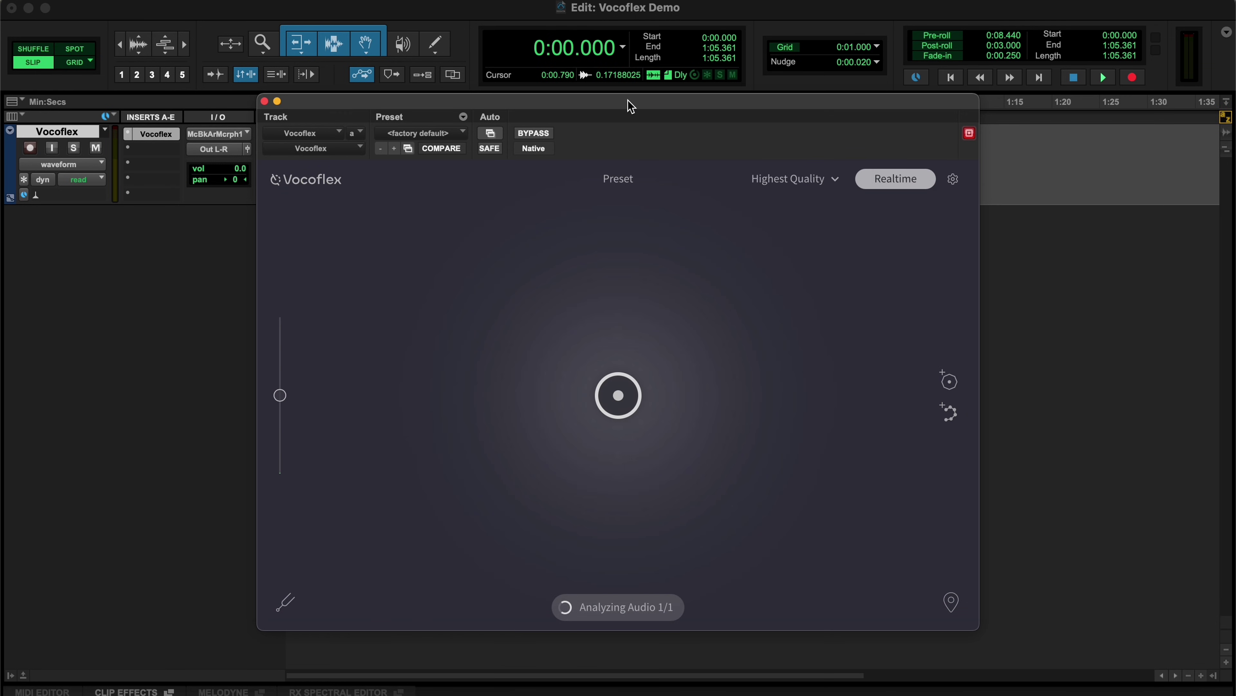
Move the target off the Natsumi point and raise pitch shift to +12 during playback
{"action": "left_click", "coordinate": [286, 603]}
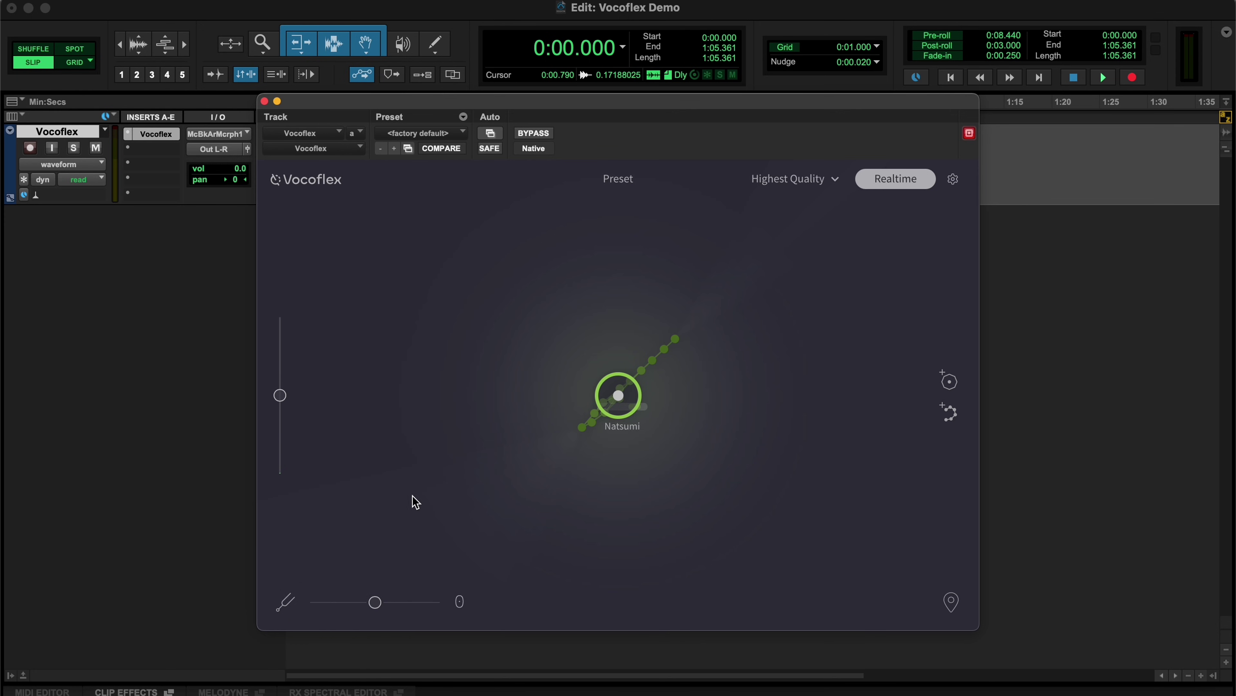
{"action": "left_click", "coordinate": [572, 348]}
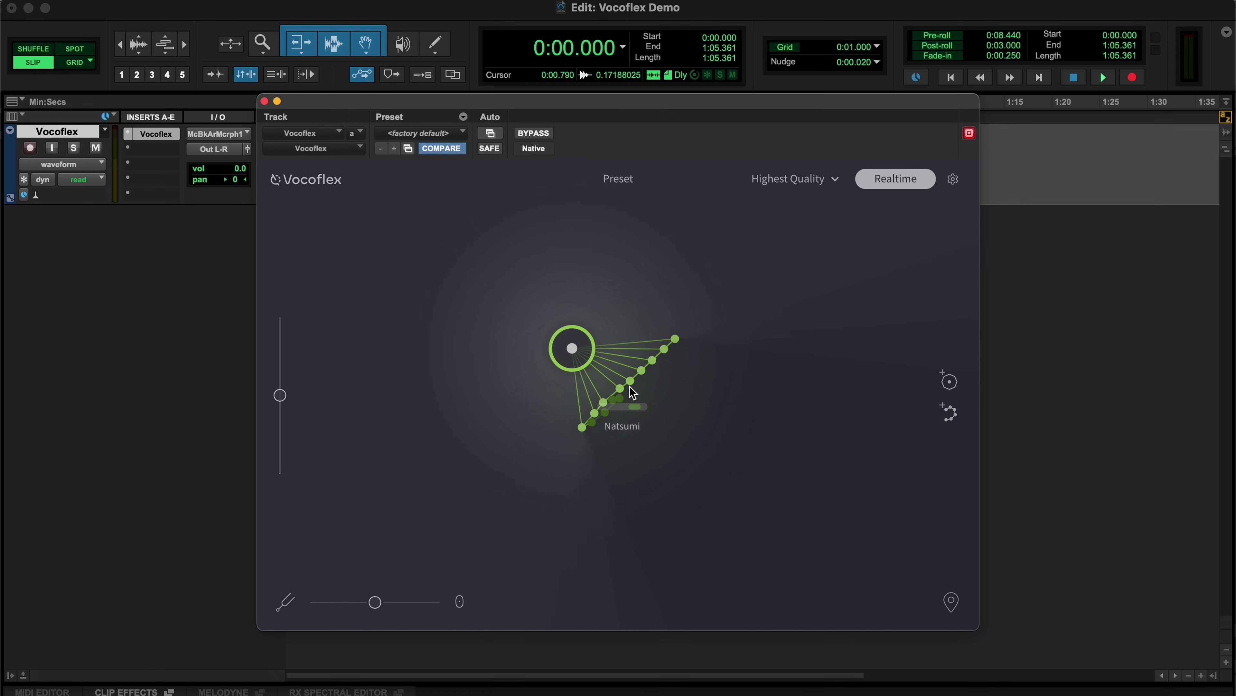
{"action": "left_click", "coordinate": [230, 393]}
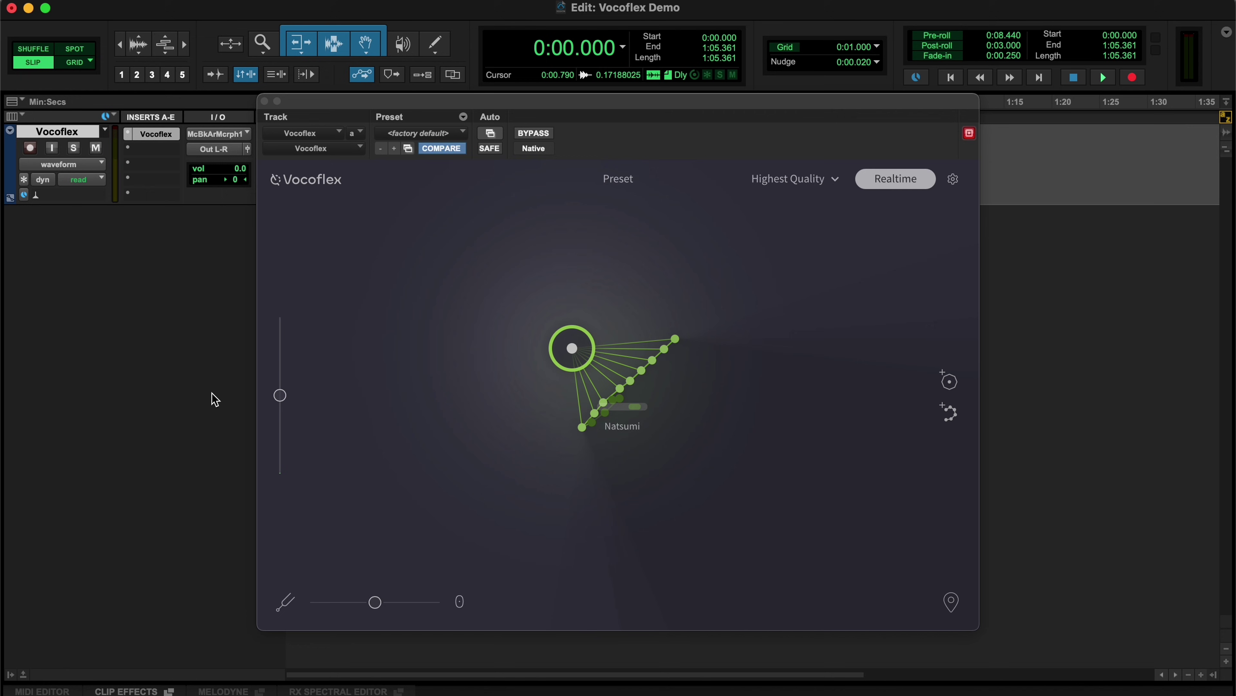
{"action": "key", "text": "space"}
{"action": "left_click", "coordinate": [375, 603]}
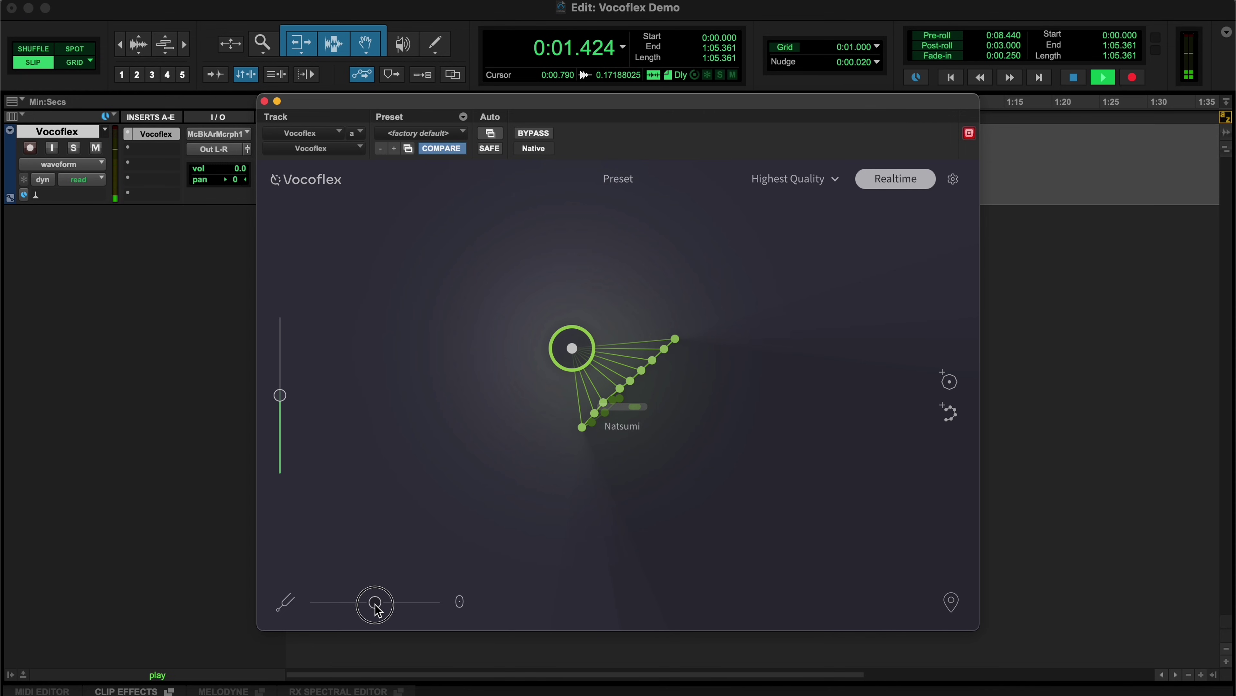
{"action": "left_click_drag", "start_coordinate": [376, 605], "coordinate": [414, 603]}
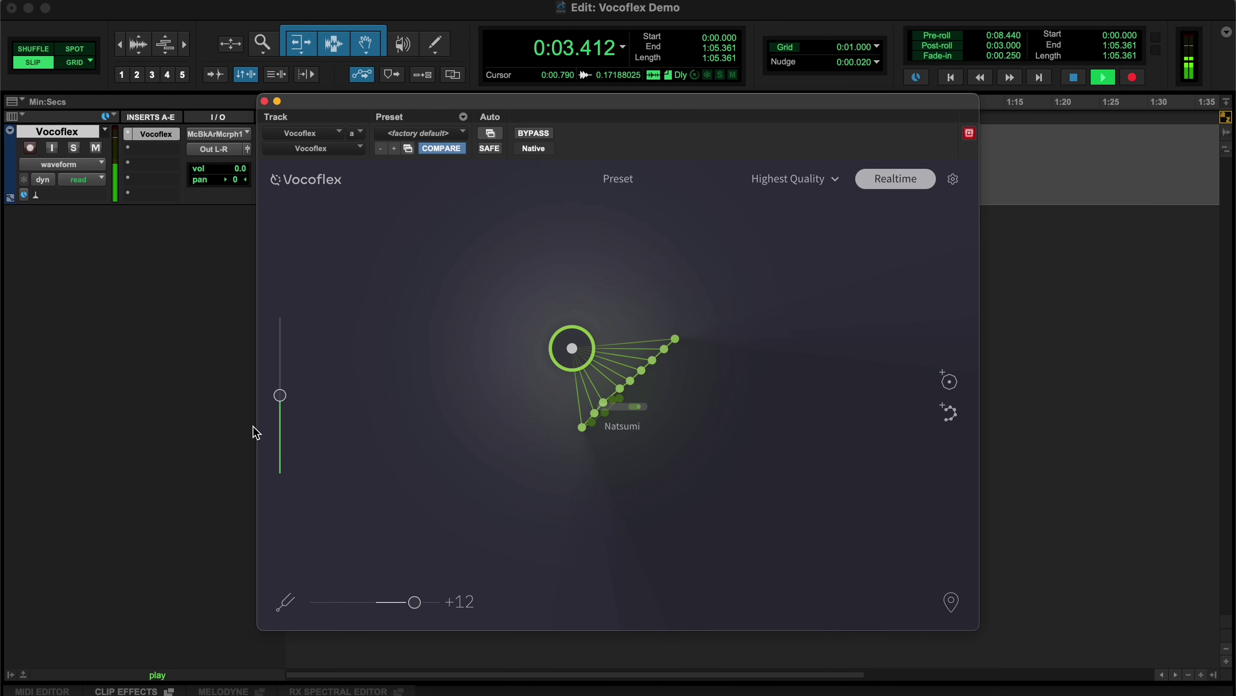
{"action": "left_click", "coordinate": [229, 397]}
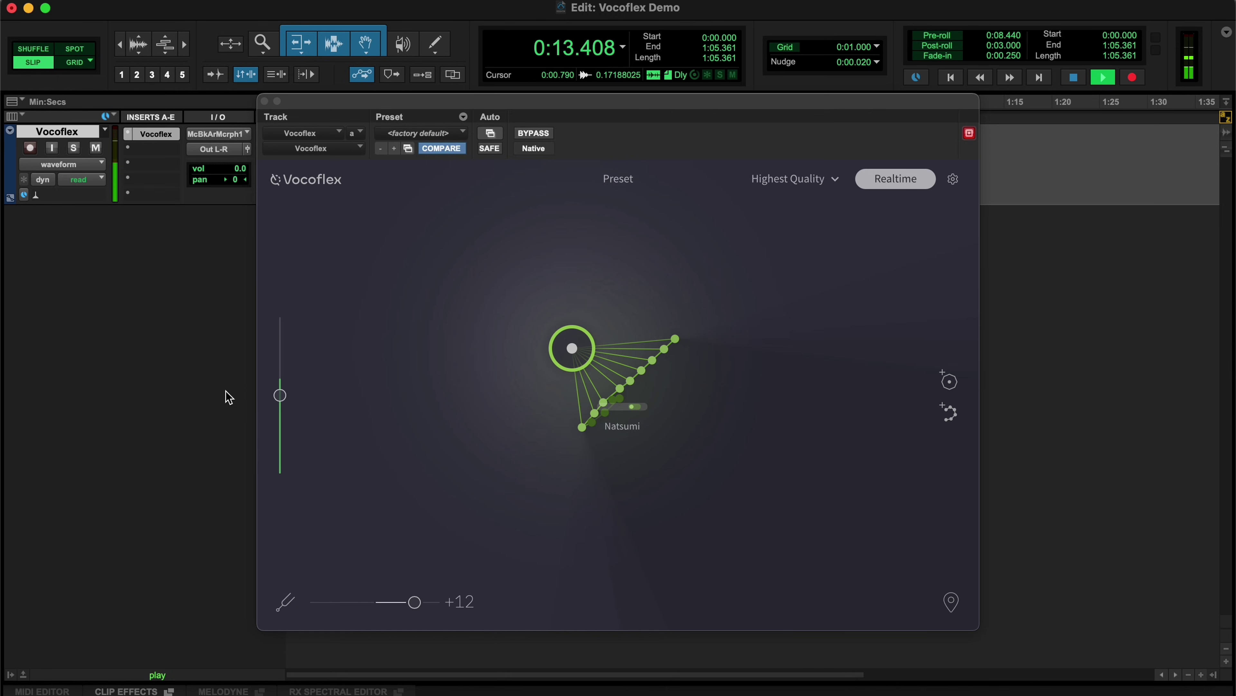
{"action": "key", "text": "space"}
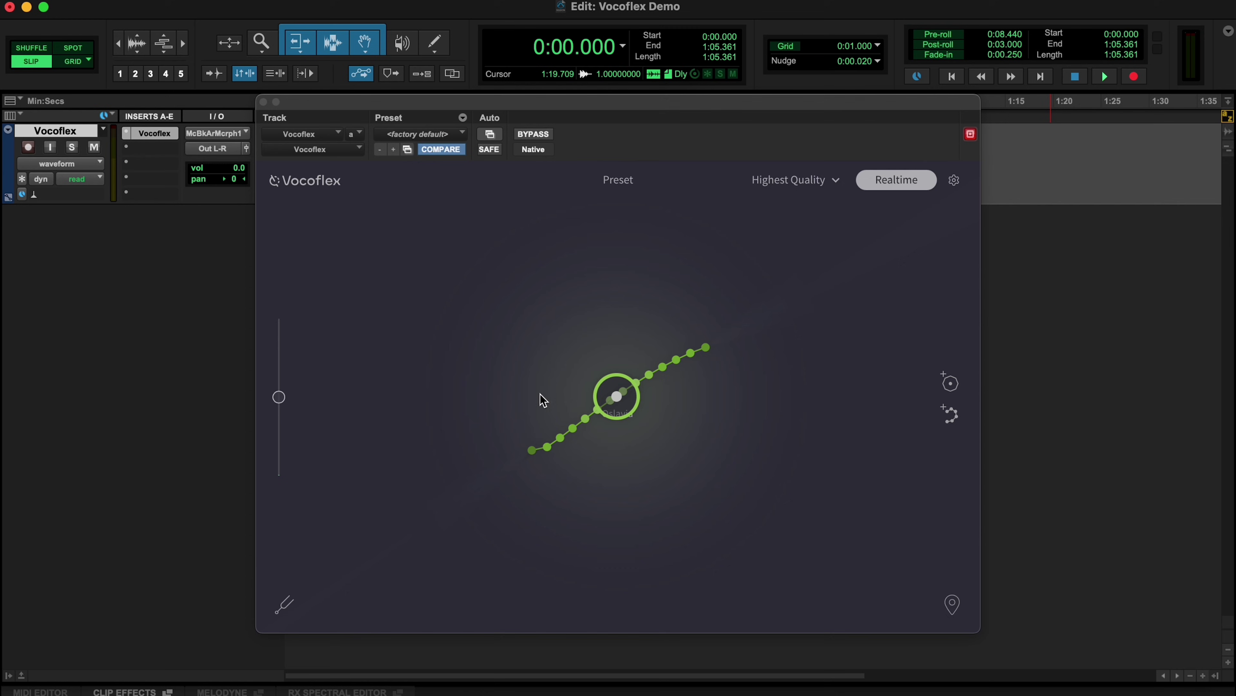
Drag the morph target off the voice curve, then back near the curve's centre
{"action": "mouse_move", "coordinate": [617, 397]}
{"action": "left_mouse_down"}
{"action": "mouse_move", "coordinate": [632, 361]}
{"action": "mouse_move", "coordinate": [696, 327]}
{"action": "mouse_move", "coordinate": [739, 381]}
{"action": "mouse_move", "coordinate": [706, 433]}
{"action": "mouse_move", "coordinate": [640, 483]}
{"action": "mouse_move", "coordinate": [563, 503]}
{"action": "mouse_move", "coordinate": [484, 476]}
{"action": "mouse_move", "coordinate": [475, 424]}
{"action": "mouse_move", "coordinate": [548, 357]}
{"action": "mouse_move", "coordinate": [619, 400]}
{"action": "left_mouse_up"}
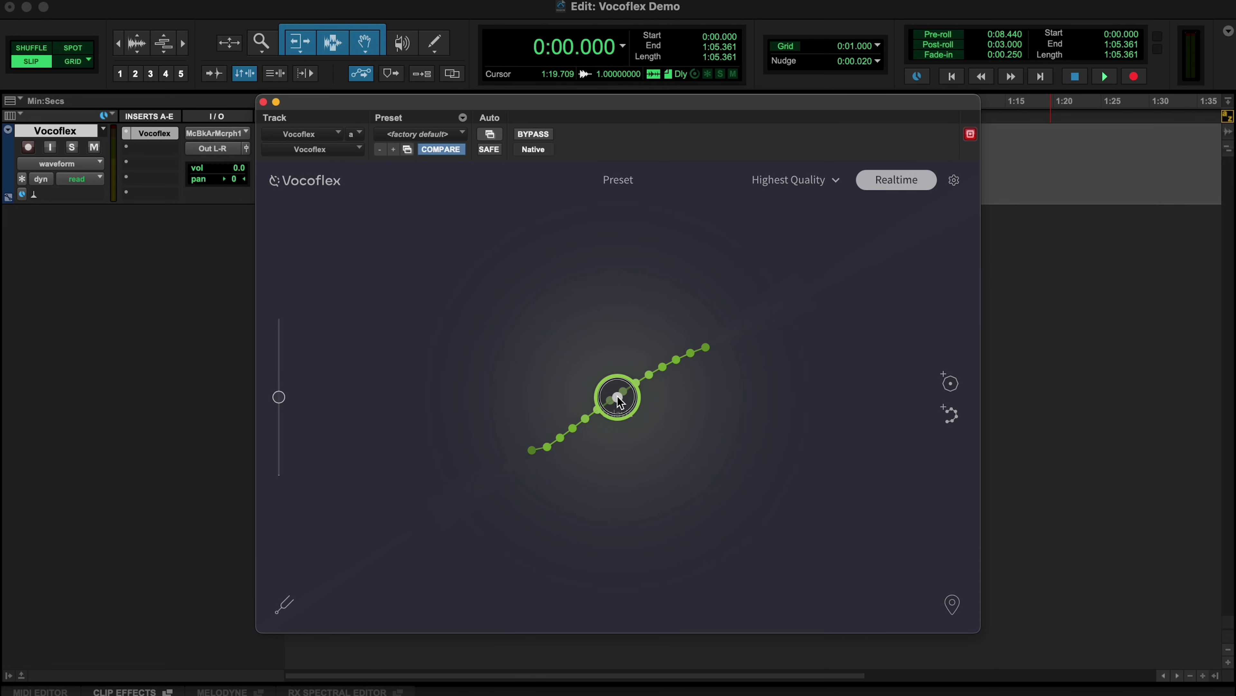
{"action": "mouse_move", "coordinate": [620, 400]}
{"action": "left_mouse_down"}
{"action": "mouse_move", "coordinate": [433, 397]}
{"action": "mouse_move", "coordinate": [739, 404]}
{"action": "mouse_move", "coordinate": [628, 397]}
{"action": "left_mouse_up"}
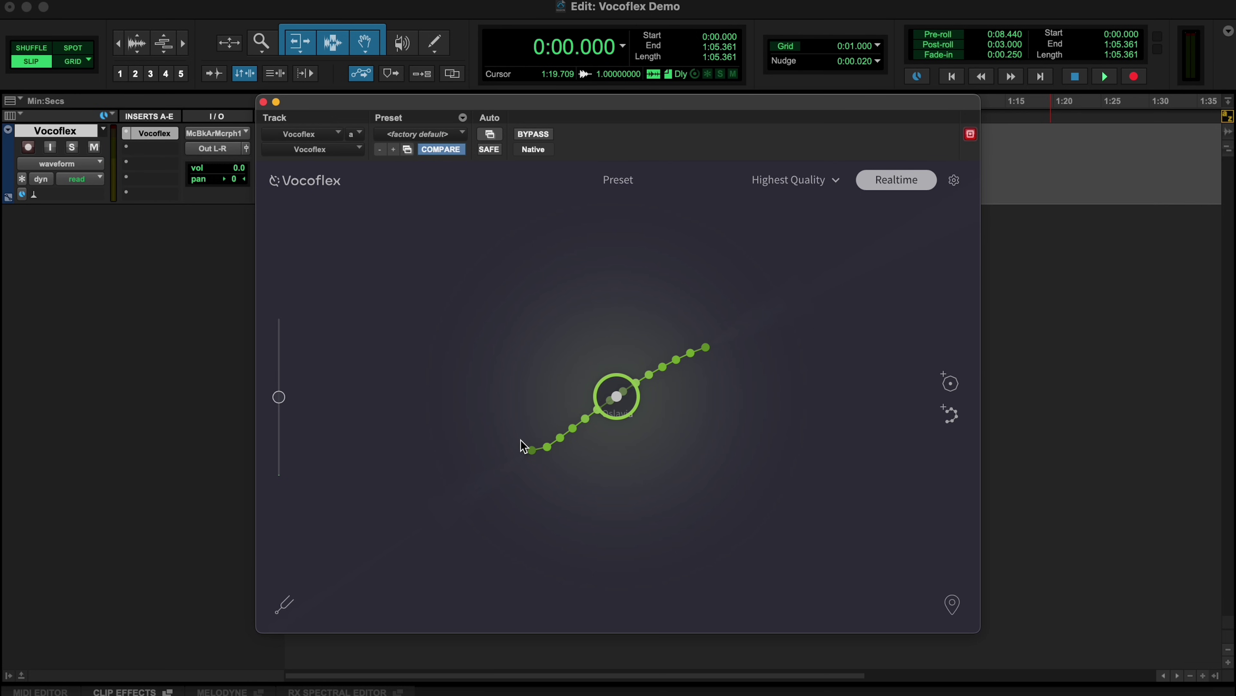
Drag Jose.wav from the demo samples folder into Vocoflex as a new voice
{"action": "left_click", "coordinate": [63, 693]}
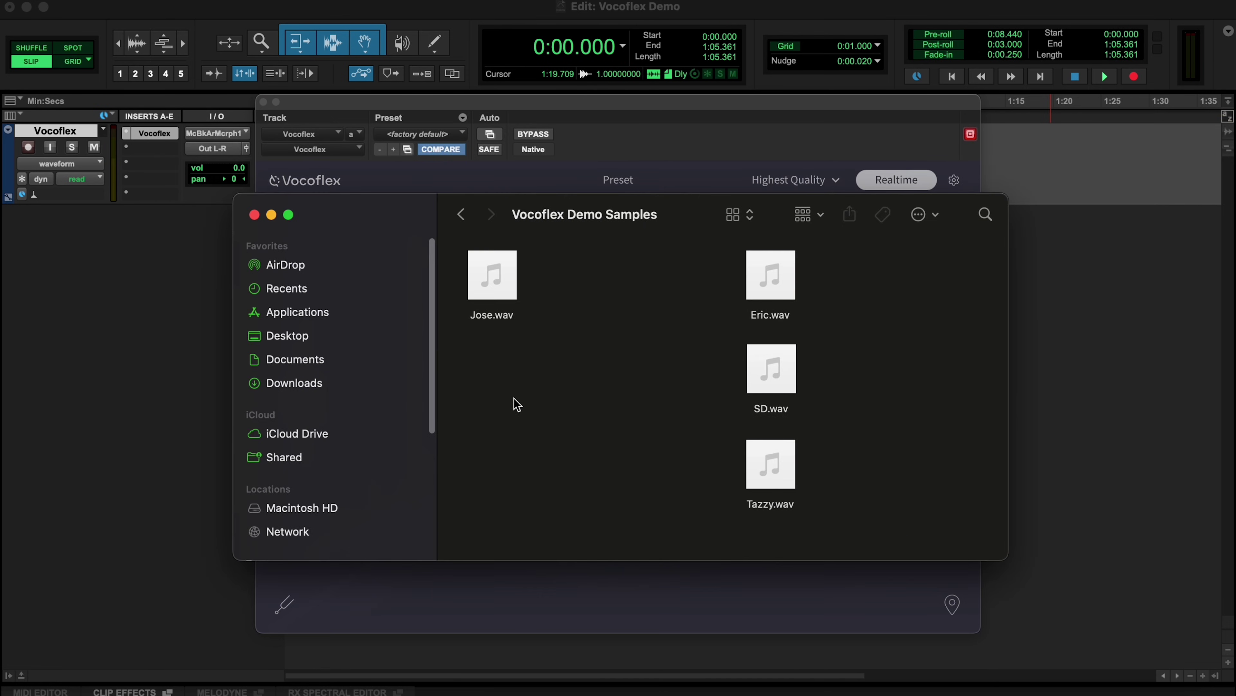
{"action": "left_click_drag", "start_coordinate": [506, 300], "coordinate": [698, 187]}
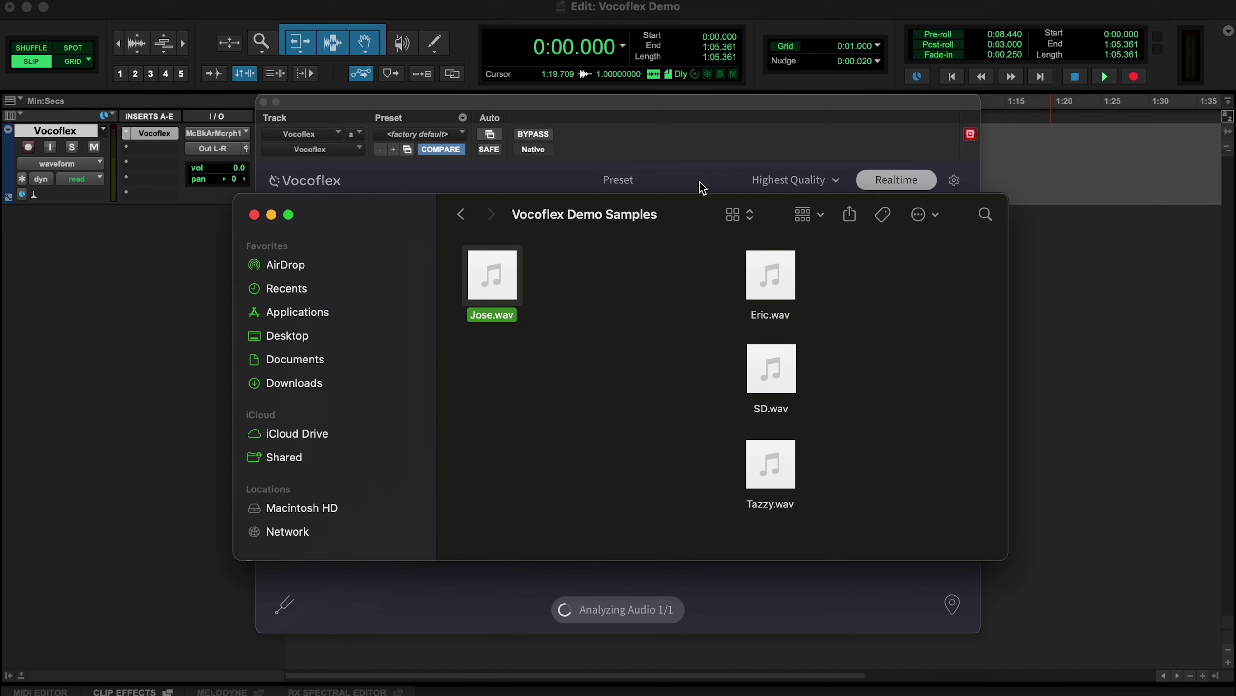
{"action": "left_click", "coordinate": [619, 113]}
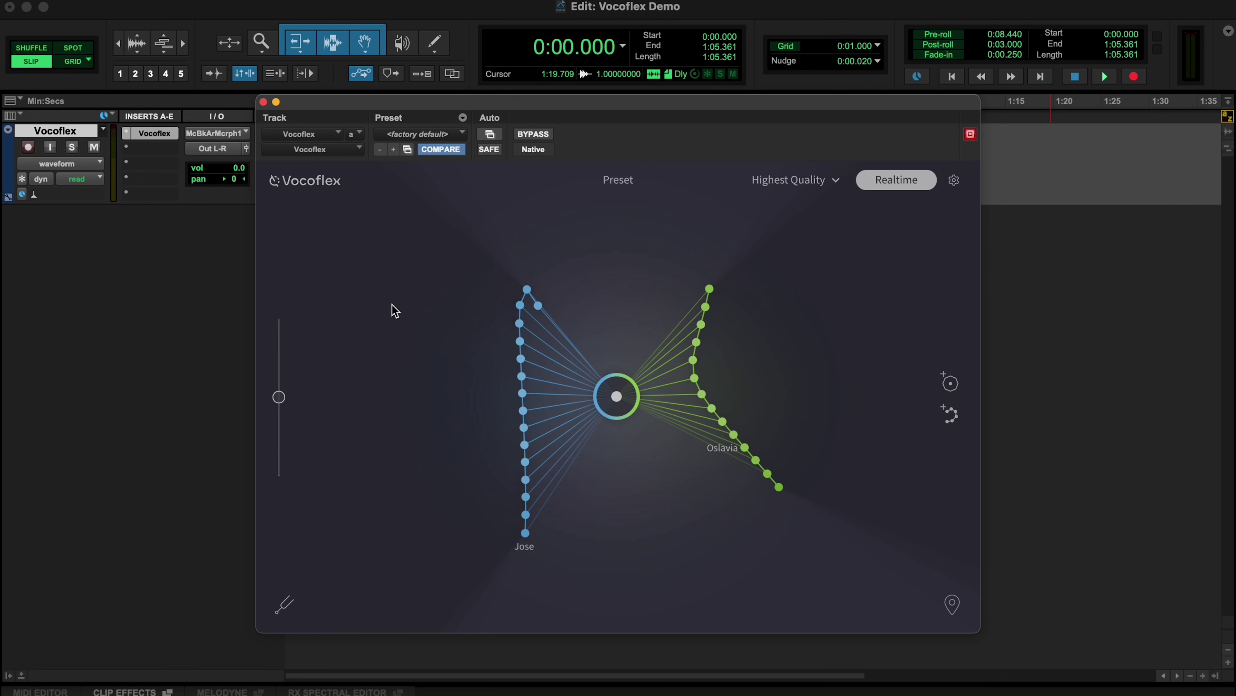
{"action": "left_click", "coordinate": [235, 399]}
{"action": "key", "text": "space"}
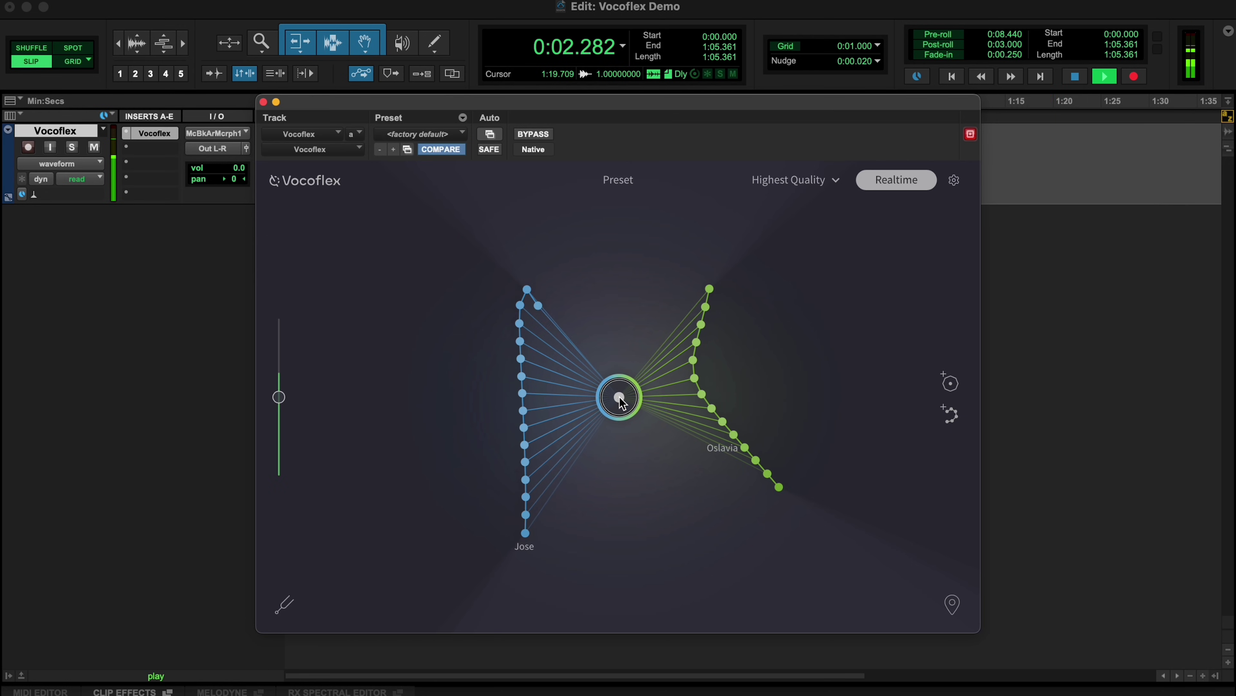
{"action": "mouse_move", "coordinate": [618, 396]}
{"action": "left_mouse_down"}
{"action": "mouse_move", "coordinate": [580, 307]}
{"action": "mouse_move", "coordinate": [516, 278]}
{"action": "mouse_move", "coordinate": [434, 343]}
{"action": "mouse_move", "coordinate": [429, 423]}
{"action": "mouse_move", "coordinate": [508, 513]}
{"action": "mouse_move", "coordinate": [623, 519]}
{"action": "mouse_move", "coordinate": [681, 505]}
{"action": "mouse_move", "coordinate": [750, 461]}
{"action": "mouse_move", "coordinate": [778, 395]}
{"action": "mouse_move", "coordinate": [767, 319]}
{"action": "mouse_move", "coordinate": [708, 280]}
{"action": "mouse_move", "coordinate": [651, 320]}
{"action": "mouse_move", "coordinate": [622, 395]}
{"action": "left_mouse_up"}
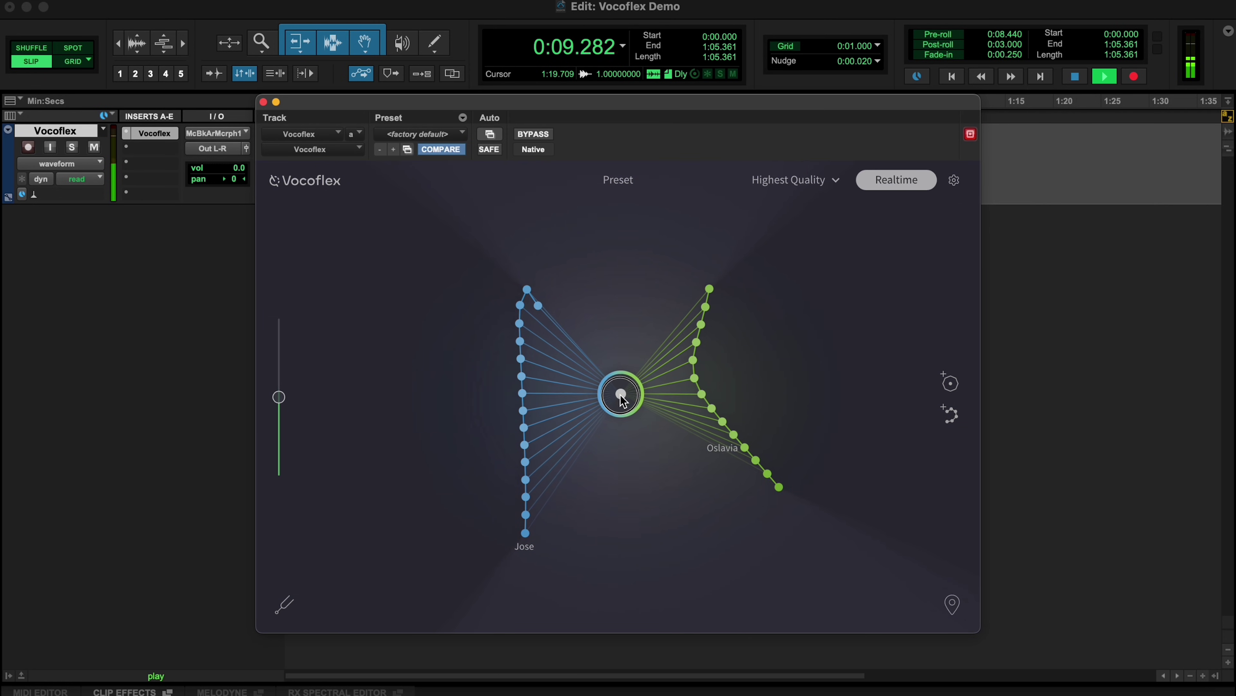
{"action": "left_click", "coordinate": [245, 400]}
{"action": "key", "text": "space"}
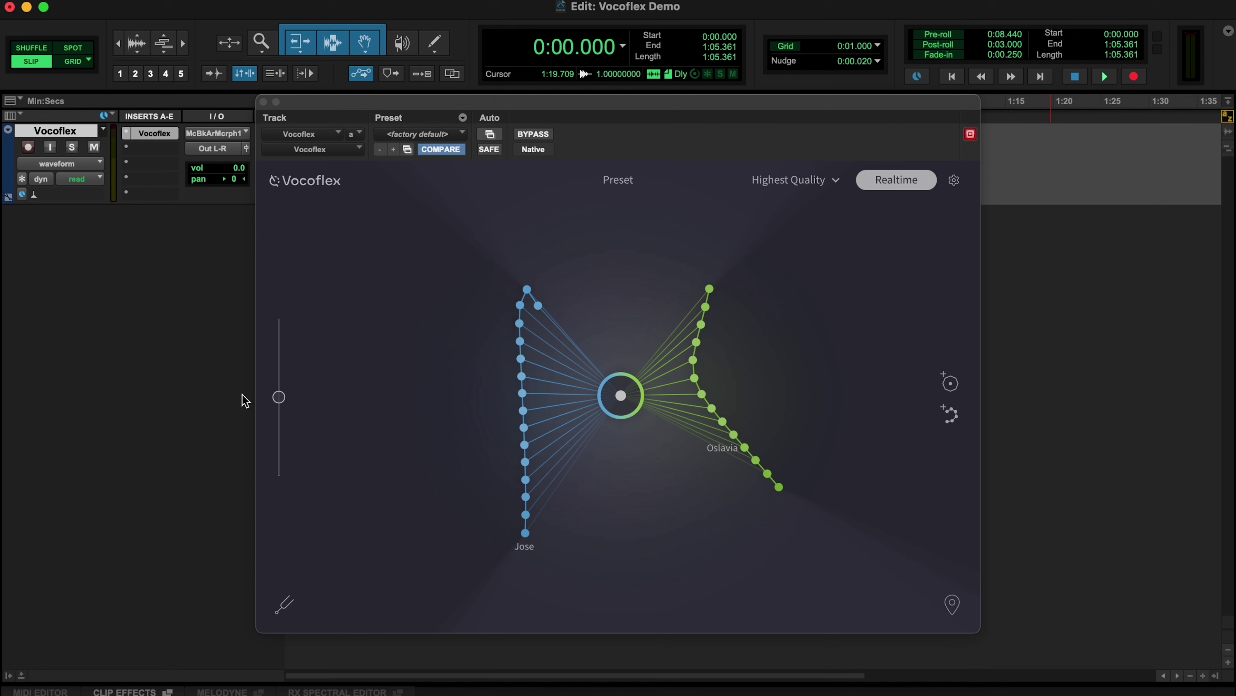
{"action": "left_click_drag", "start_coordinate": [388, 402], "coordinate": [224, 409]}
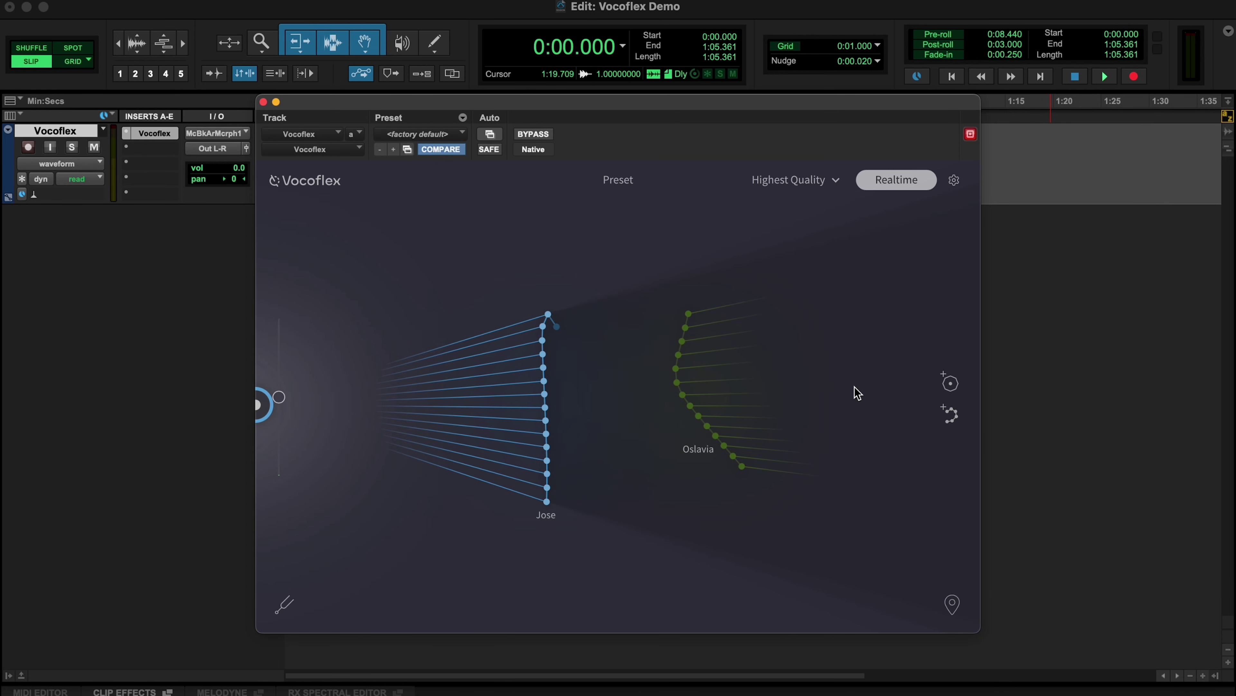
{"action": "left_click_drag", "start_coordinate": [855, 392], "coordinate": [1011, 391]}
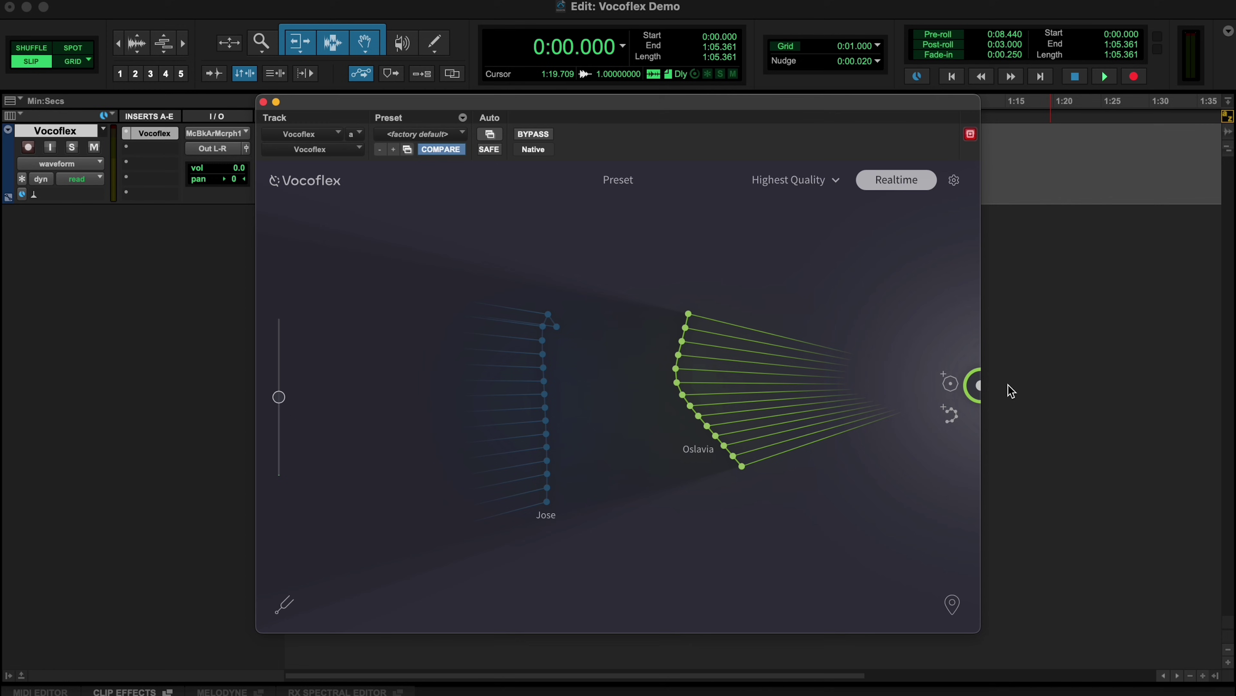
{"action": "left_click", "coordinate": [614, 384]}
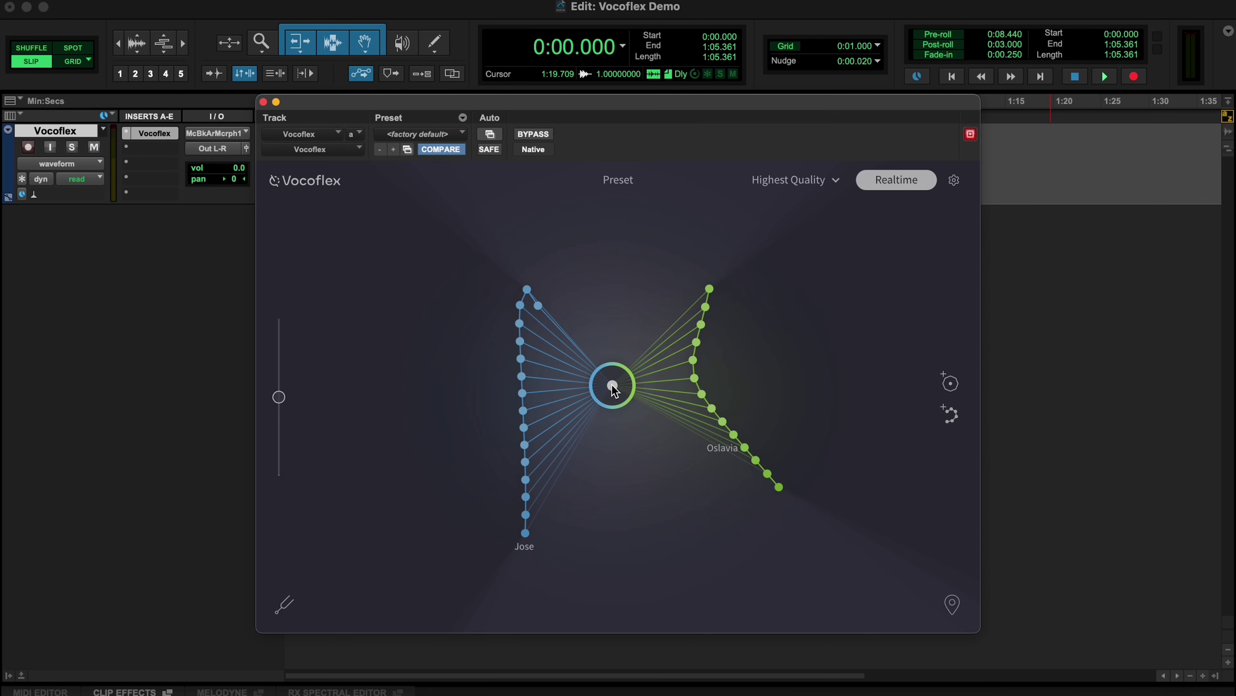
{"action": "left_click", "coordinate": [231, 394]}
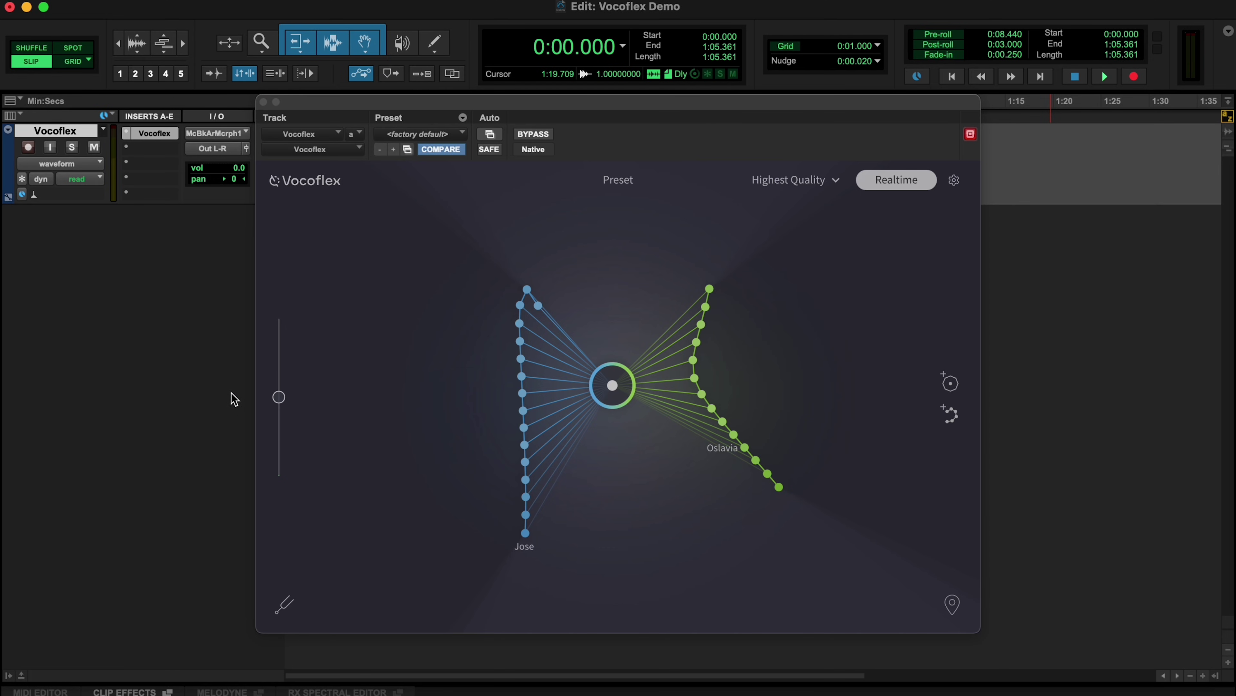
{"action": "key", "text": "space"}
{"action": "left_click_drag", "start_coordinate": [373, 395], "coordinate": [226, 400]}
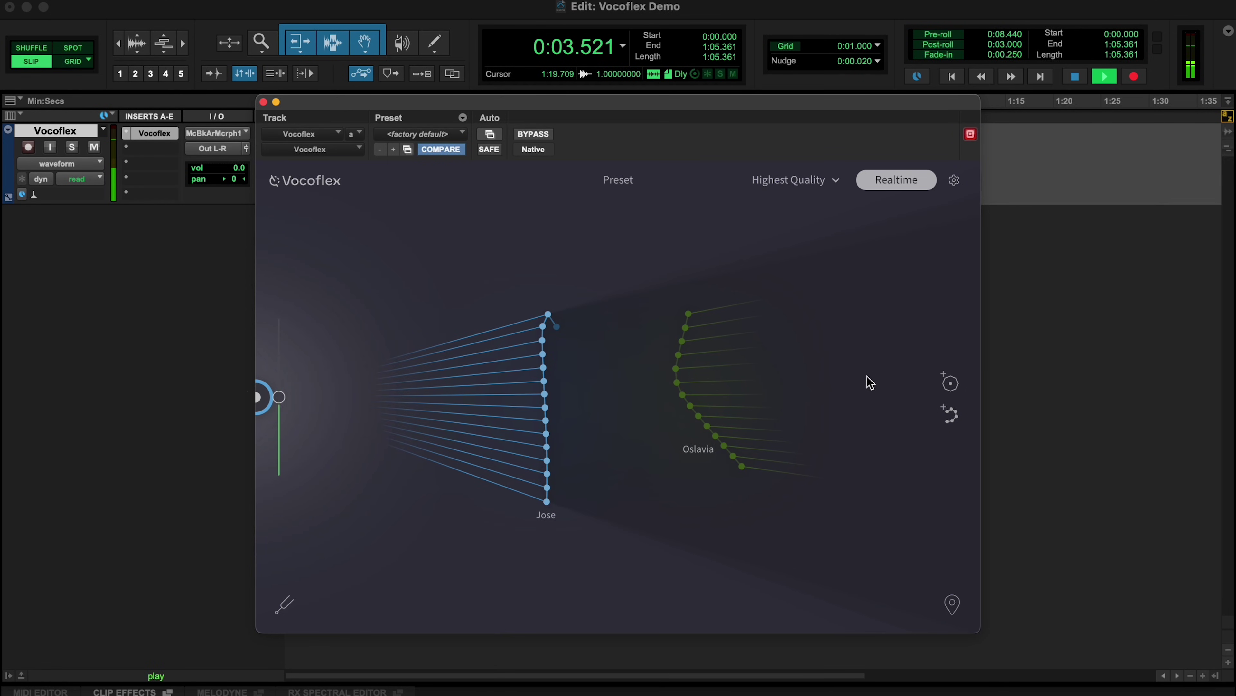
{"action": "left_click_drag", "start_coordinate": [870, 382], "coordinate": [1052, 375]}
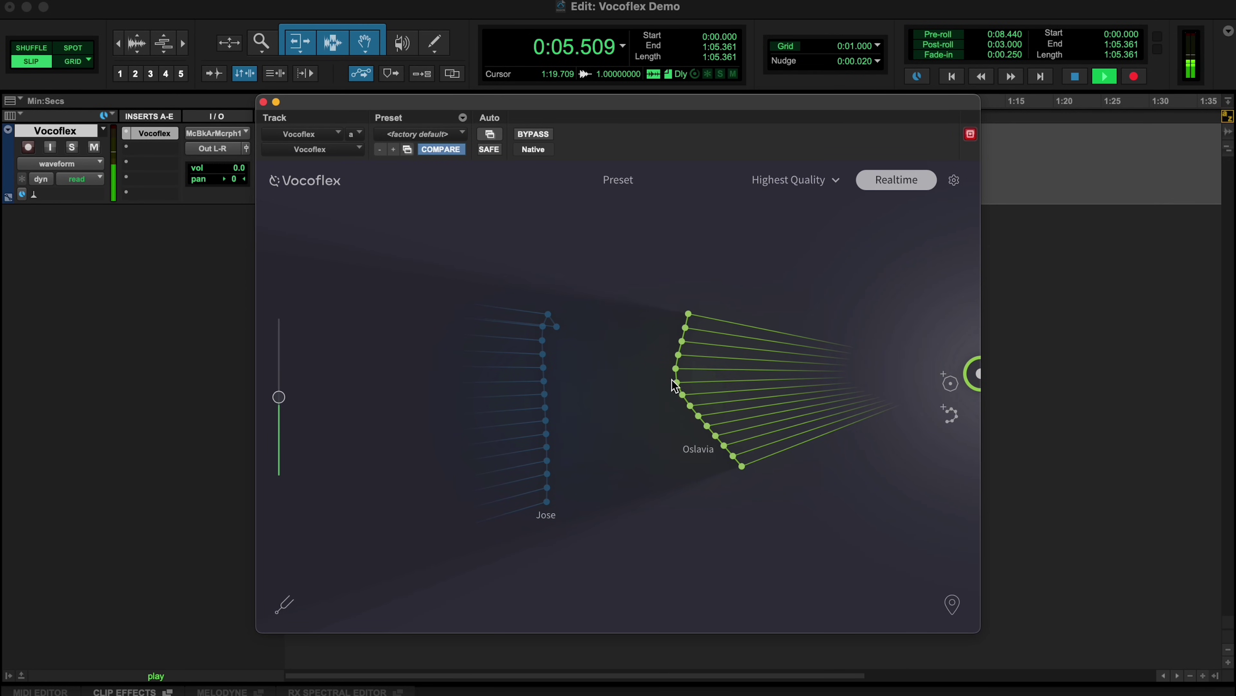
{"action": "left_click", "coordinate": [620, 385]}
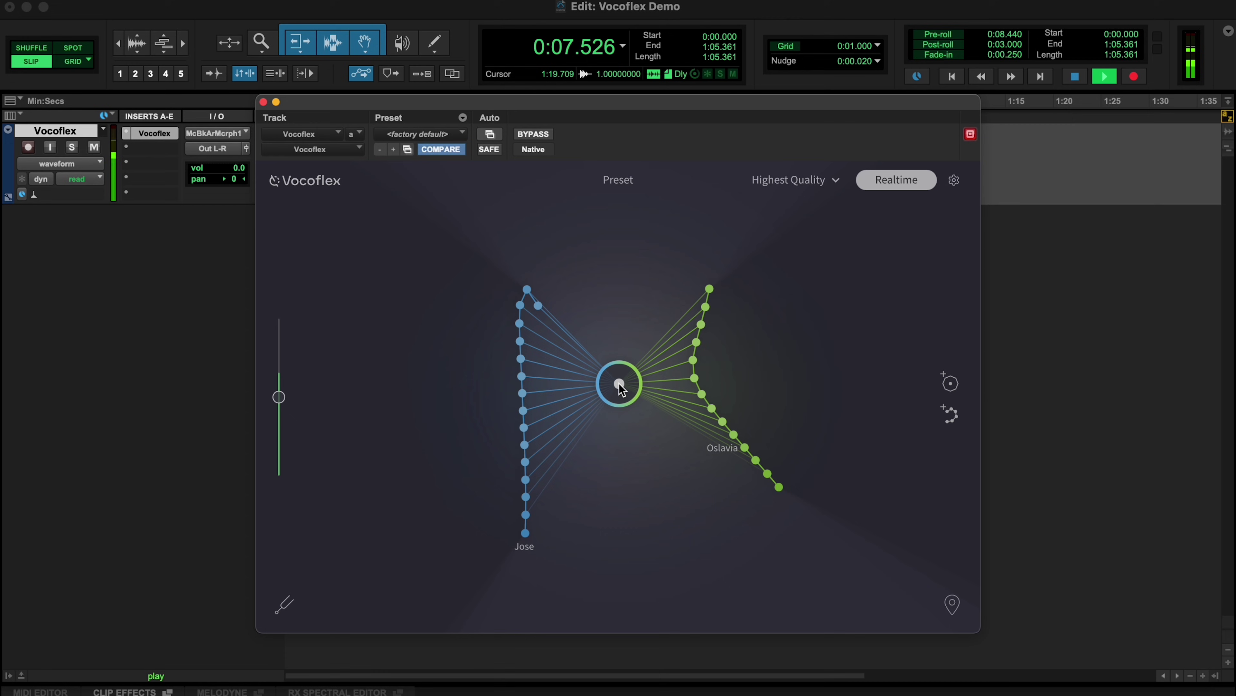
{"action": "left_click", "coordinate": [238, 398]}
{"action": "key", "text": "space"}
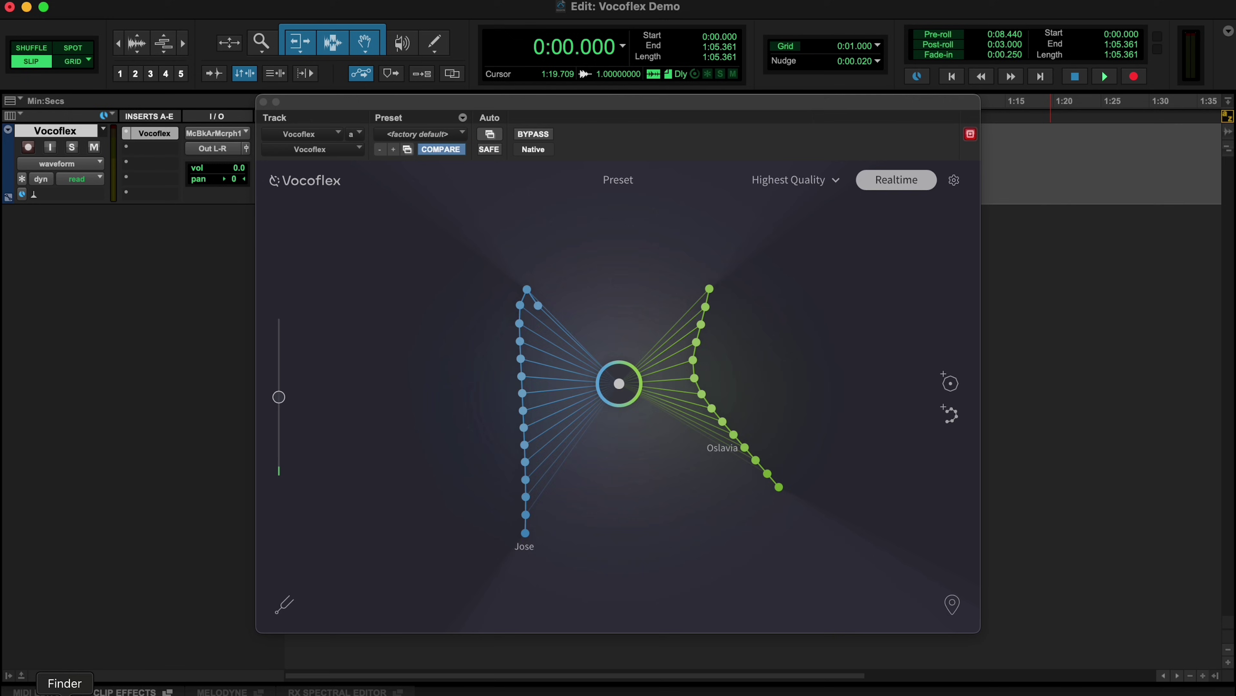
Select Eric.wav, SD.wav and Tazzy.wav together in the Demo Samples folder and drag them to Vocoflex
{"action": "left_click", "coordinate": [53, 688]}
{"action": "left_click_drag", "start_coordinate": [765, 529], "coordinate": [708, 191]}
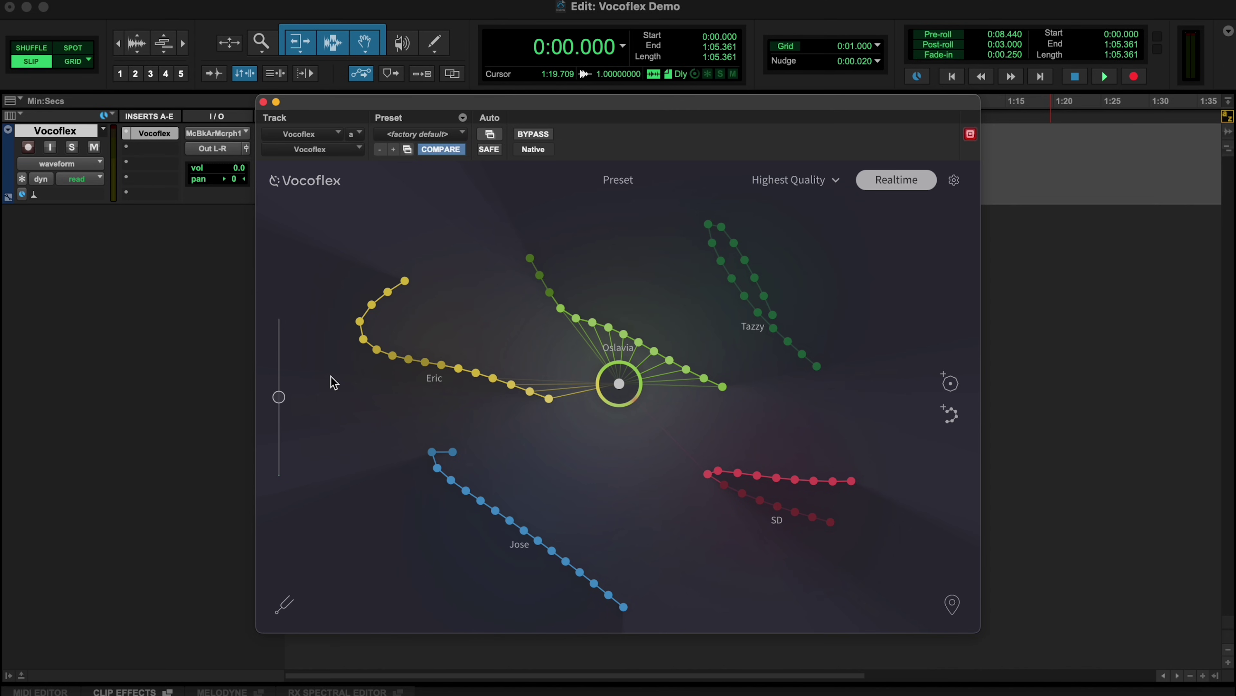
Start playback and drag the morph puck toward the Eric voice
{"action": "left_click", "coordinate": [235, 398]}
{"action": "key", "text": "space"}
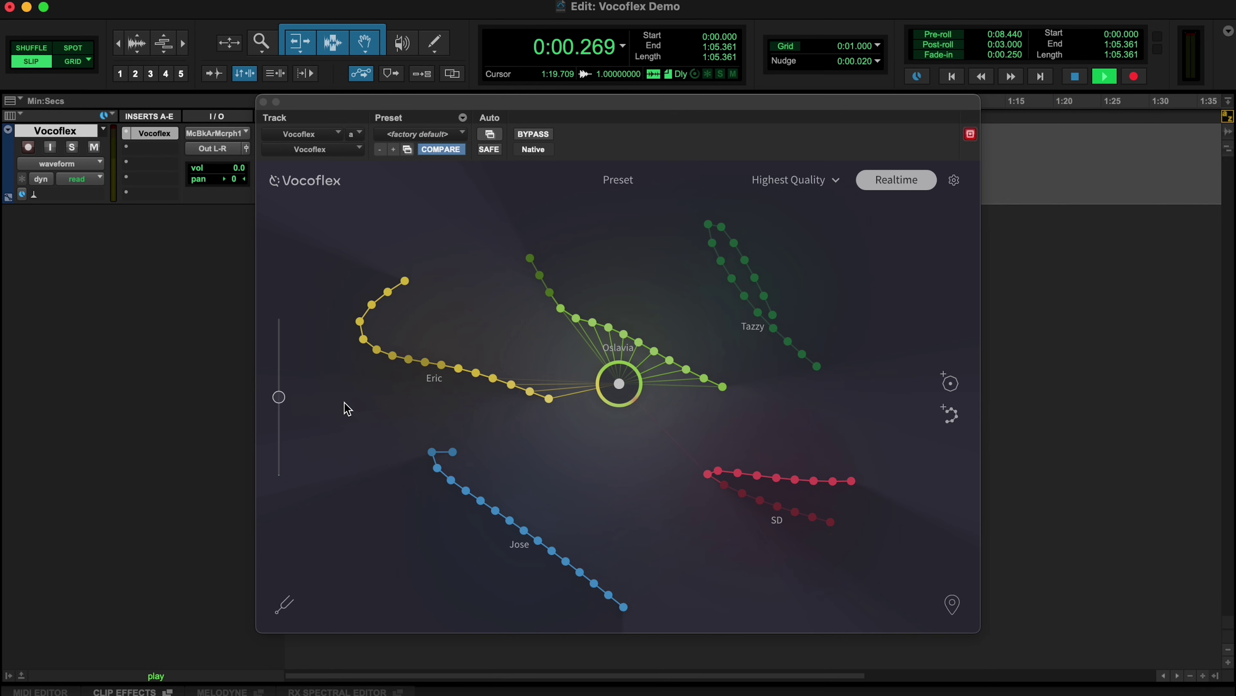
{"action": "left_click_drag", "start_coordinate": [618, 389], "coordinate": [606, 447]}
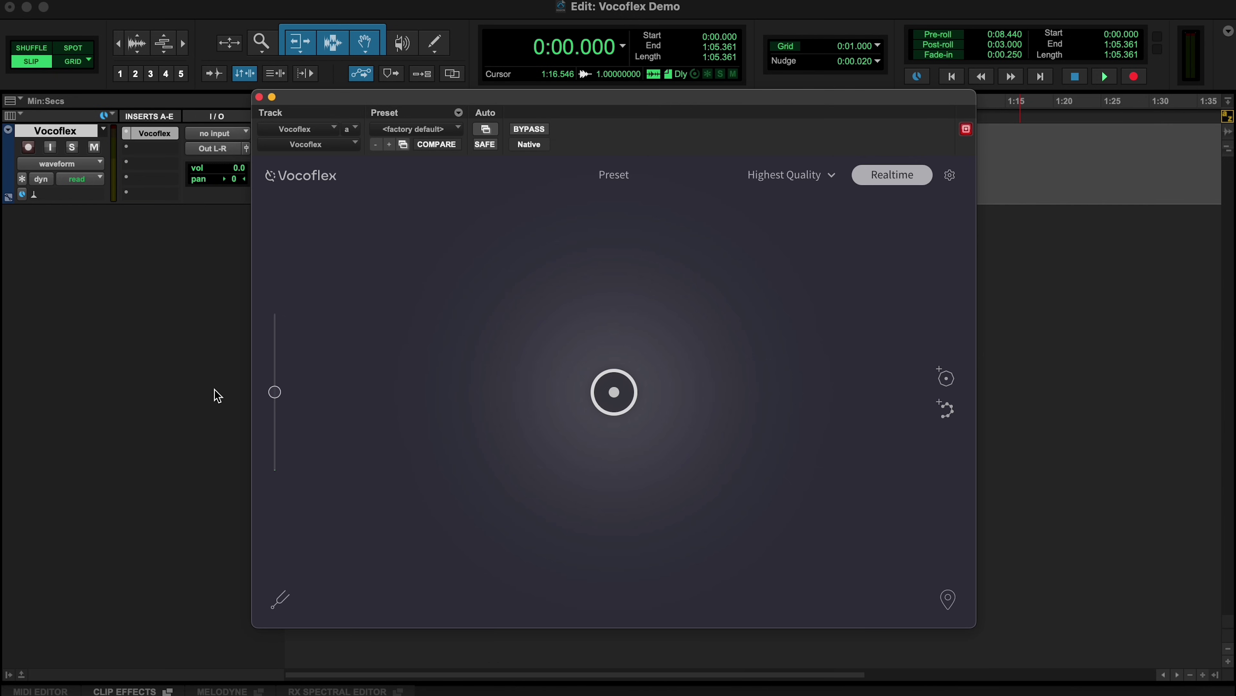
Open the tone pad and audition tones #DB7B7B, #DA1E1E and #6D0F0F during playback
{"action": "left_click", "coordinate": [947, 379]}
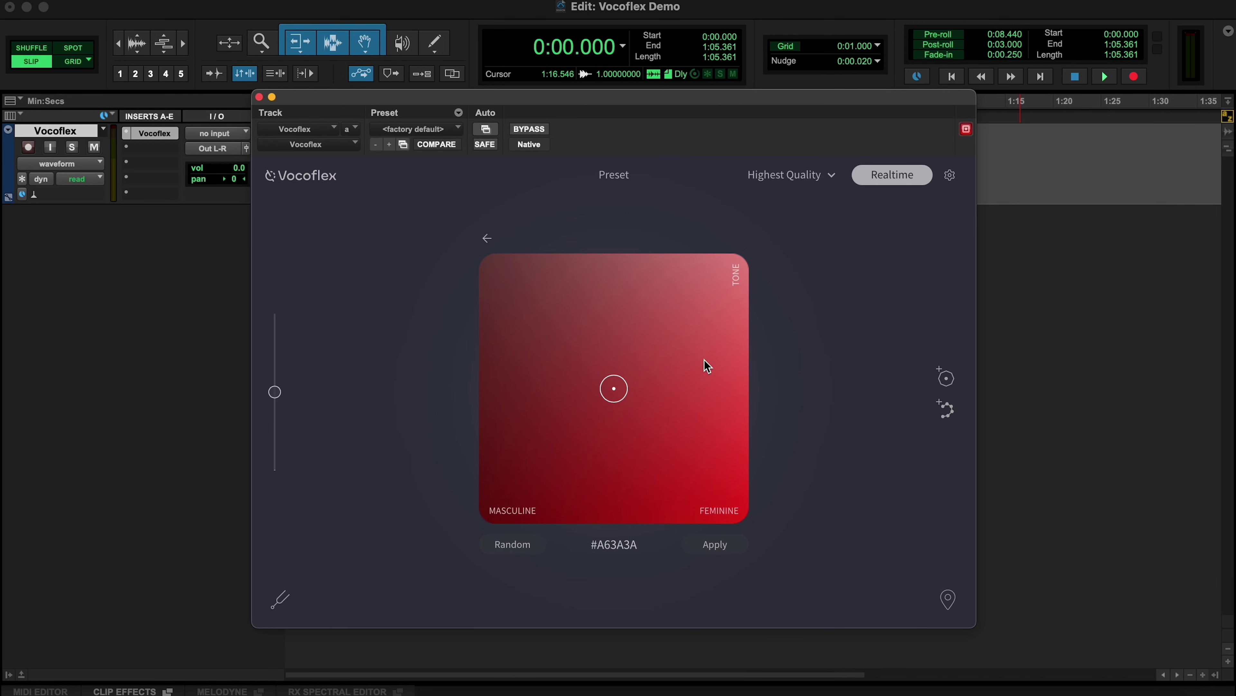
{"action": "left_click", "coordinate": [215, 395]}
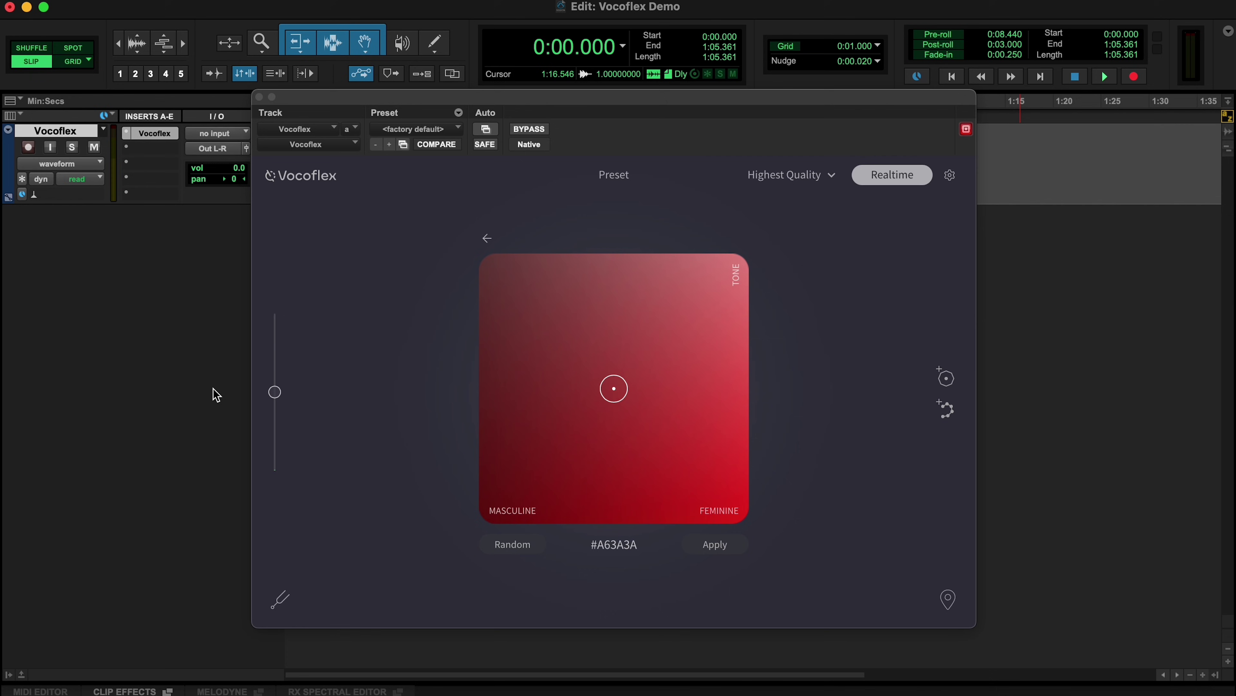
{"action": "key", "text": "space"}
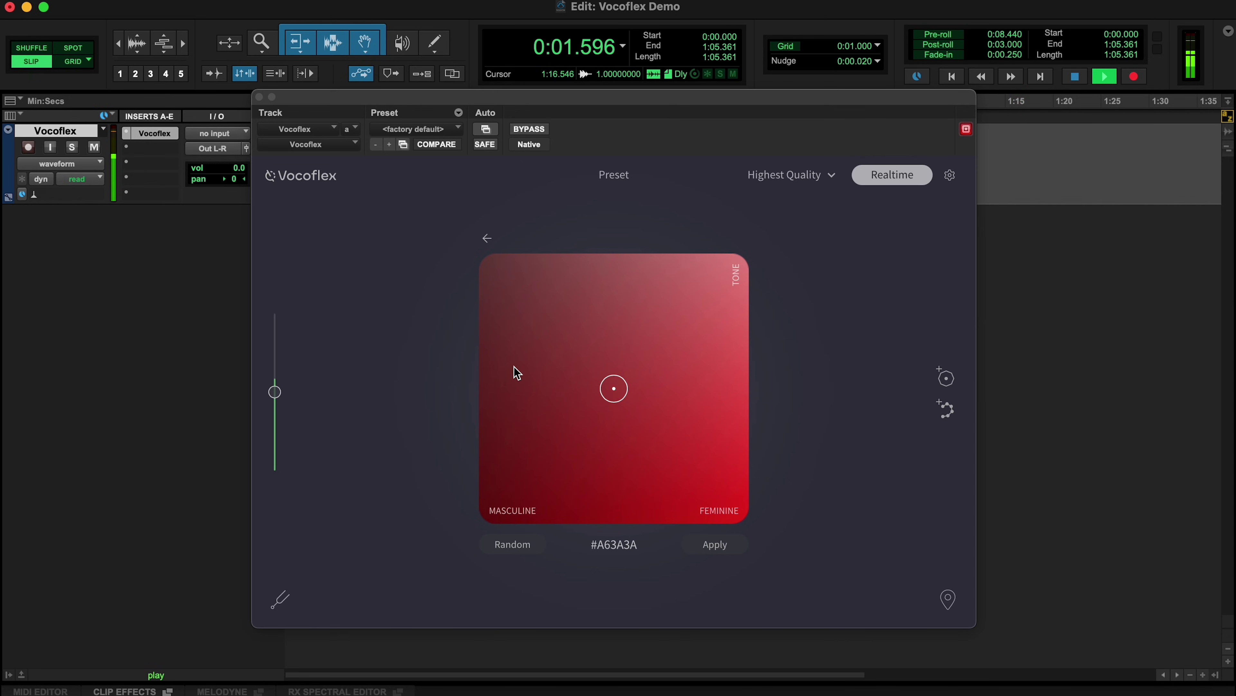
{"action": "left_click", "coordinate": [724, 279]}
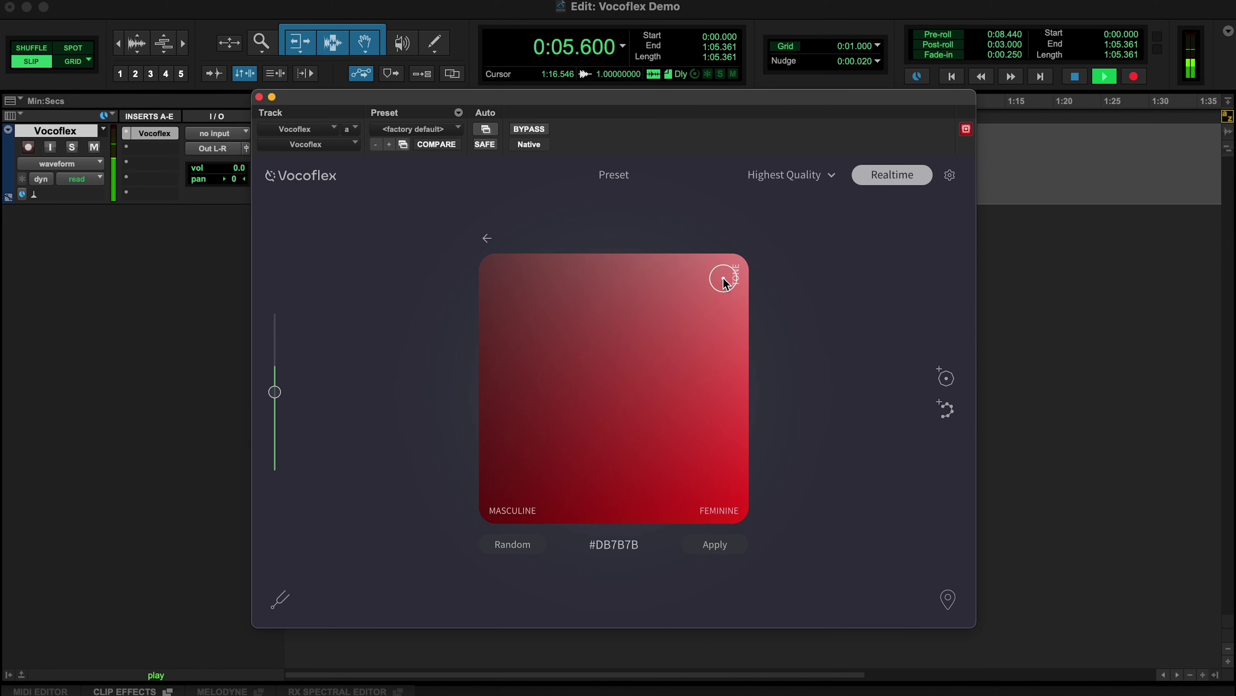
{"action": "left_click", "coordinate": [722, 501]}
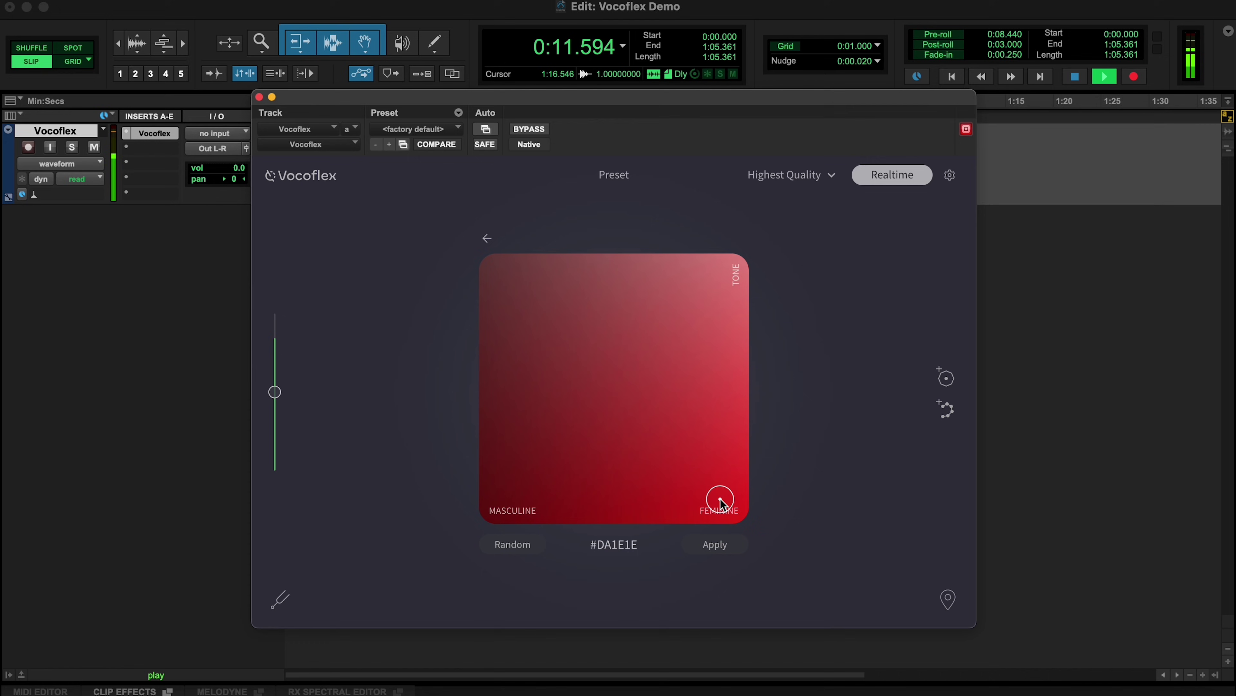
{"action": "left_click", "coordinate": [498, 498]}
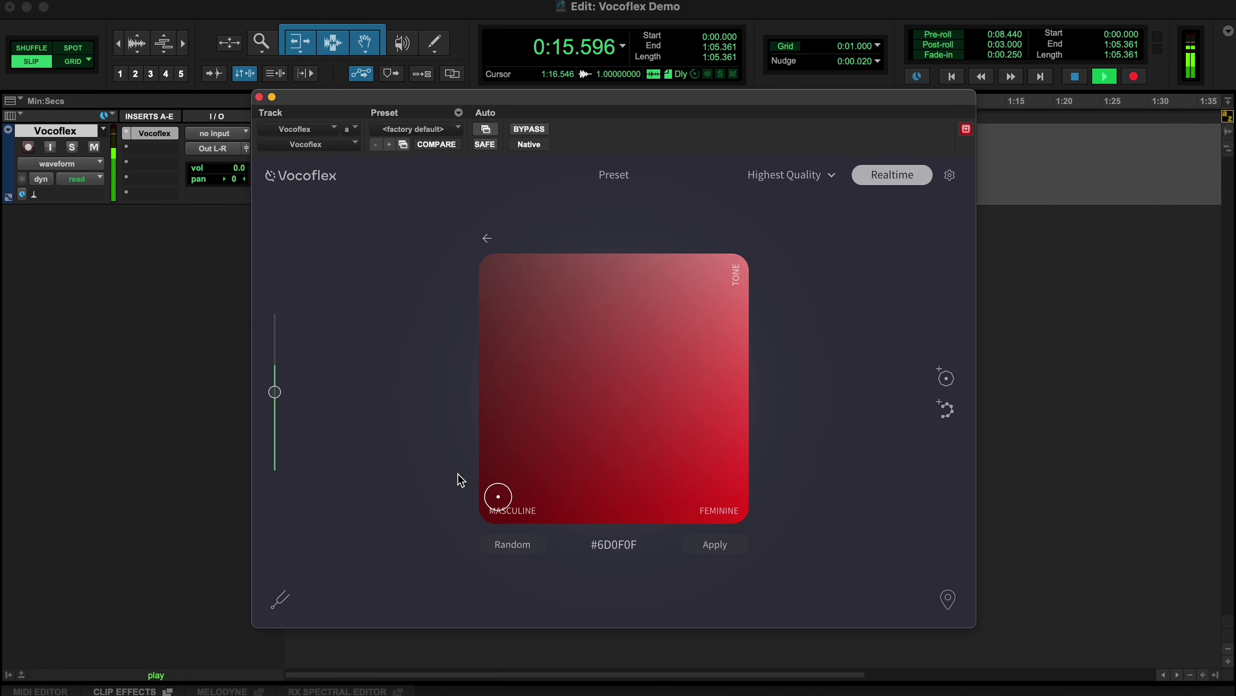
Stop, set the neutral centre tone #A83B3B, and restart playback
{"action": "left_click", "coordinate": [194, 389]}
{"action": "key", "text": "space"}
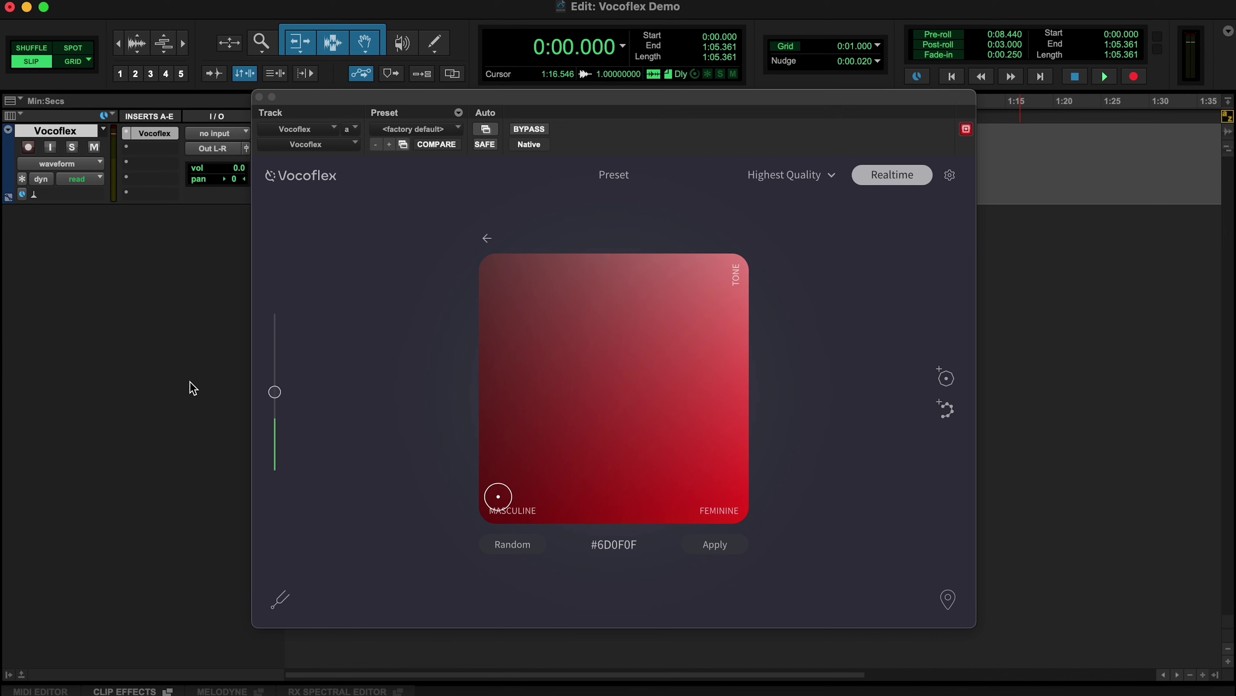
{"action": "left_click", "coordinate": [619, 388]}
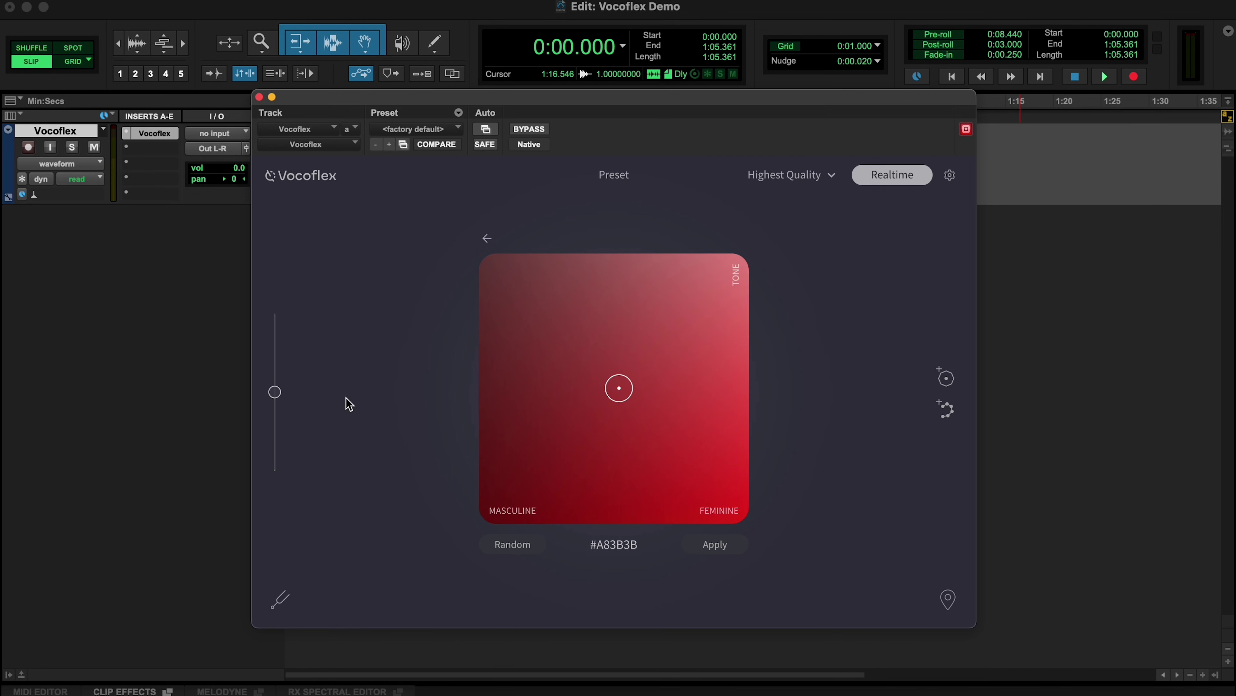
{"action": "left_click", "coordinate": [201, 387]}
{"action": "key", "text": "space"}
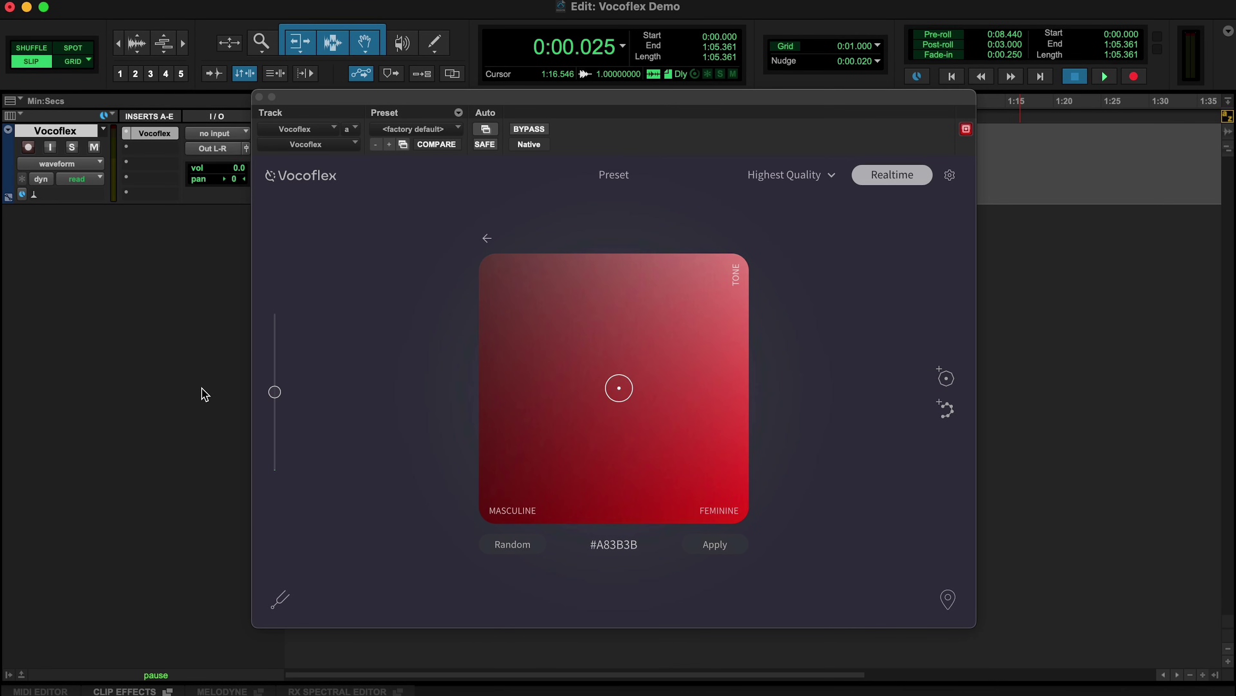
{"action": "key", "text": "space"}
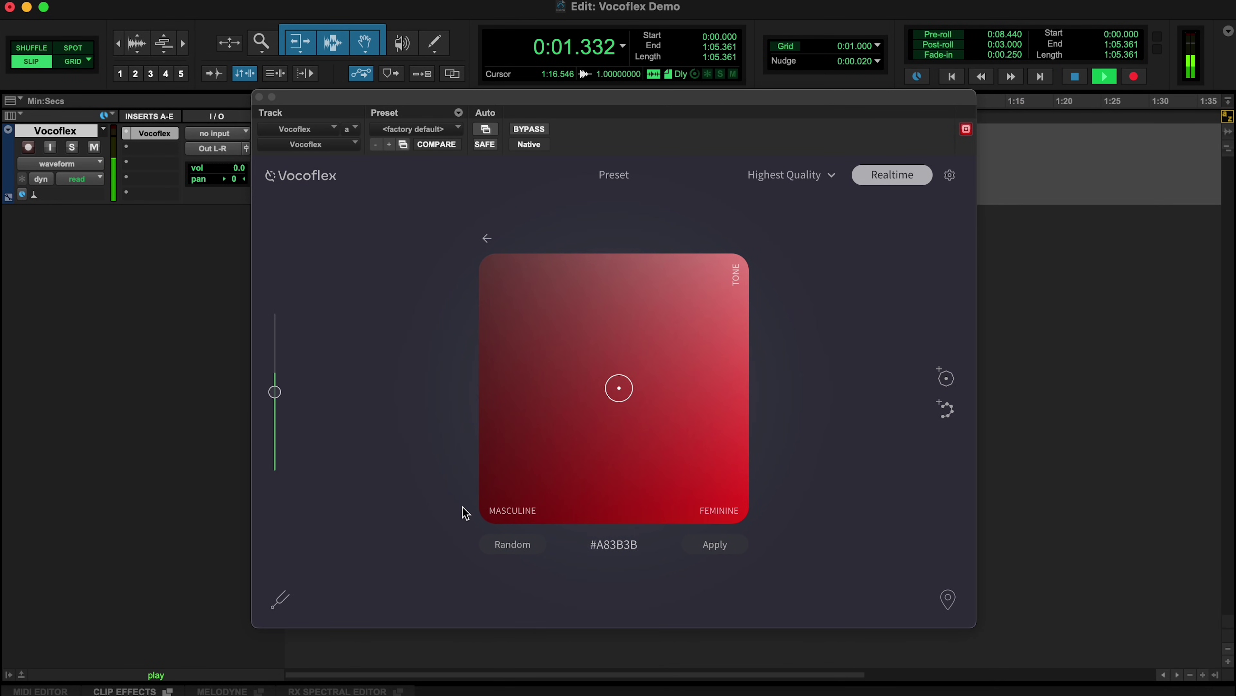
Randomise the timbre hue until it lands on blue #3B87A8, then stop playback
{"action": "left_click", "coordinate": [513, 544]}
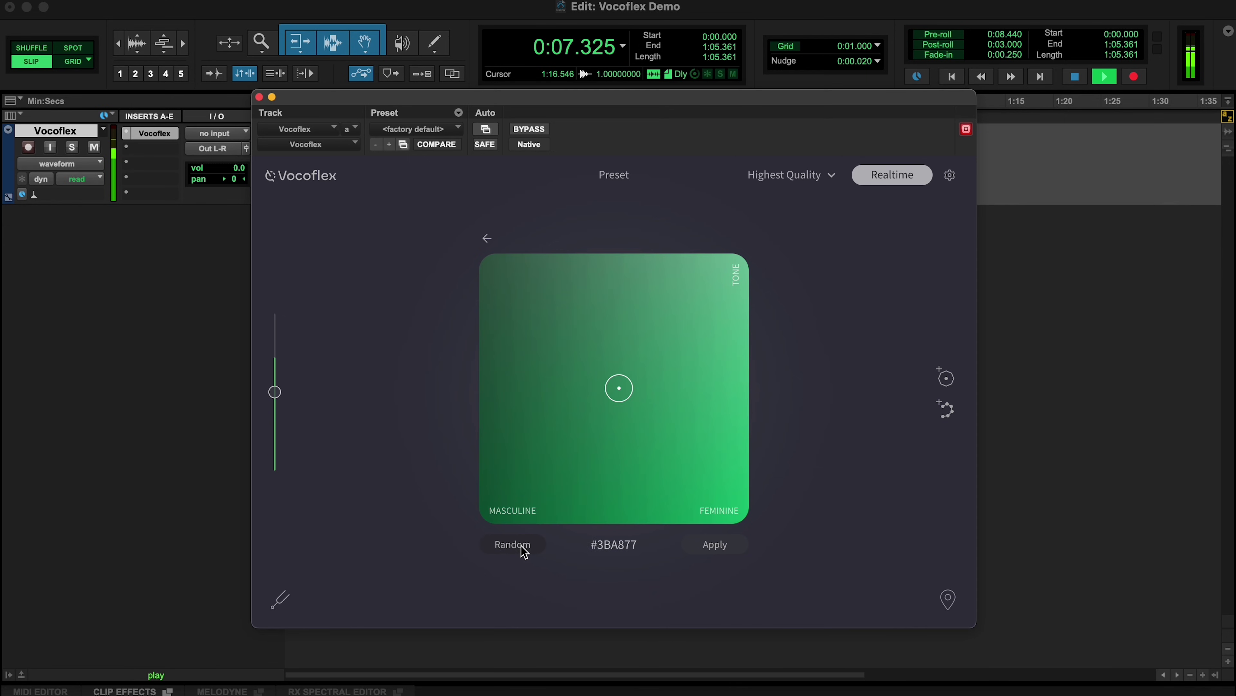
{"action": "left_click", "coordinate": [513, 544]}
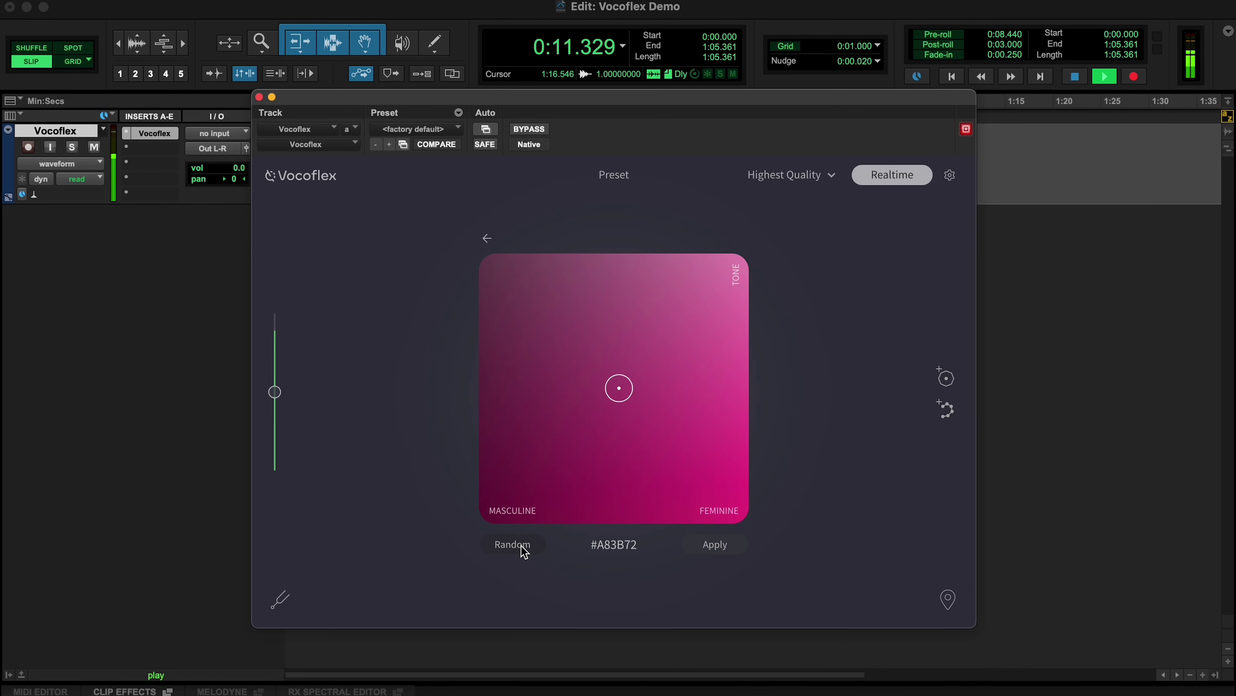
{"action": "left_click", "coordinate": [512, 544]}
{"action": "left_click", "coordinate": [523, 549]}
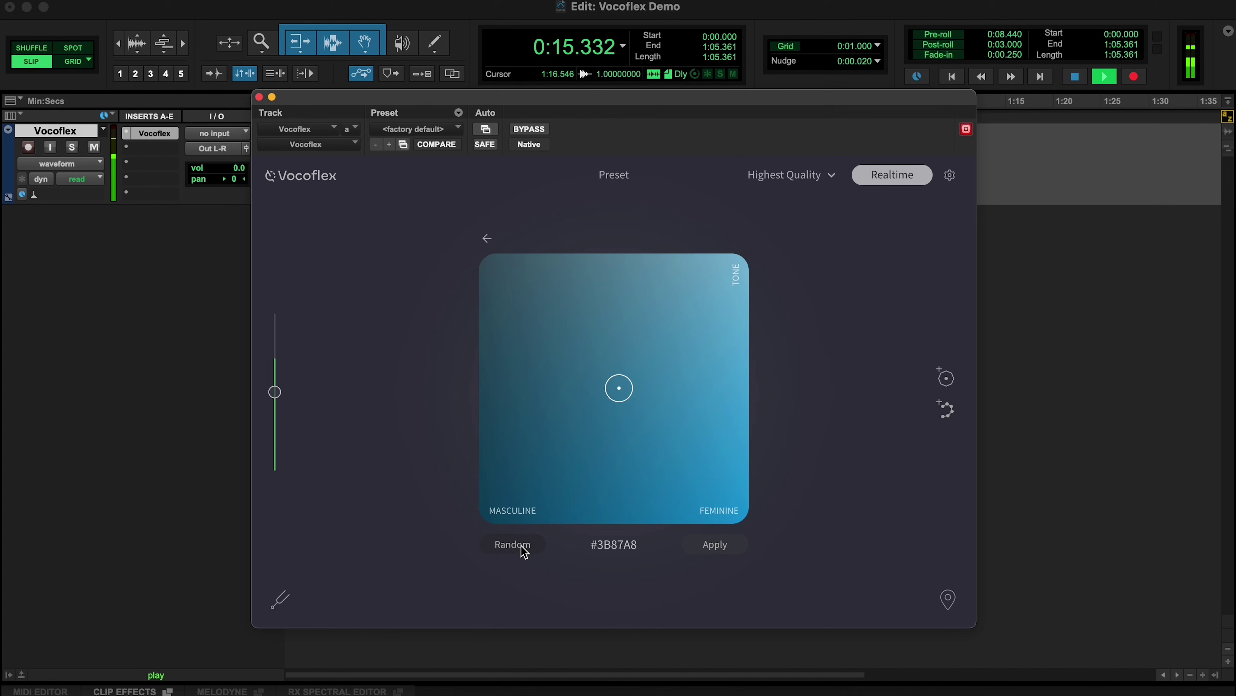
{"action": "left_click", "coordinate": [195, 405]}
{"action": "key", "text": "space"}
Add the #3B87A8 tone and the Jose.wav sample as voices, then blend the morph point toward #3B87A8
{"action": "left_click", "coordinate": [714, 543]}
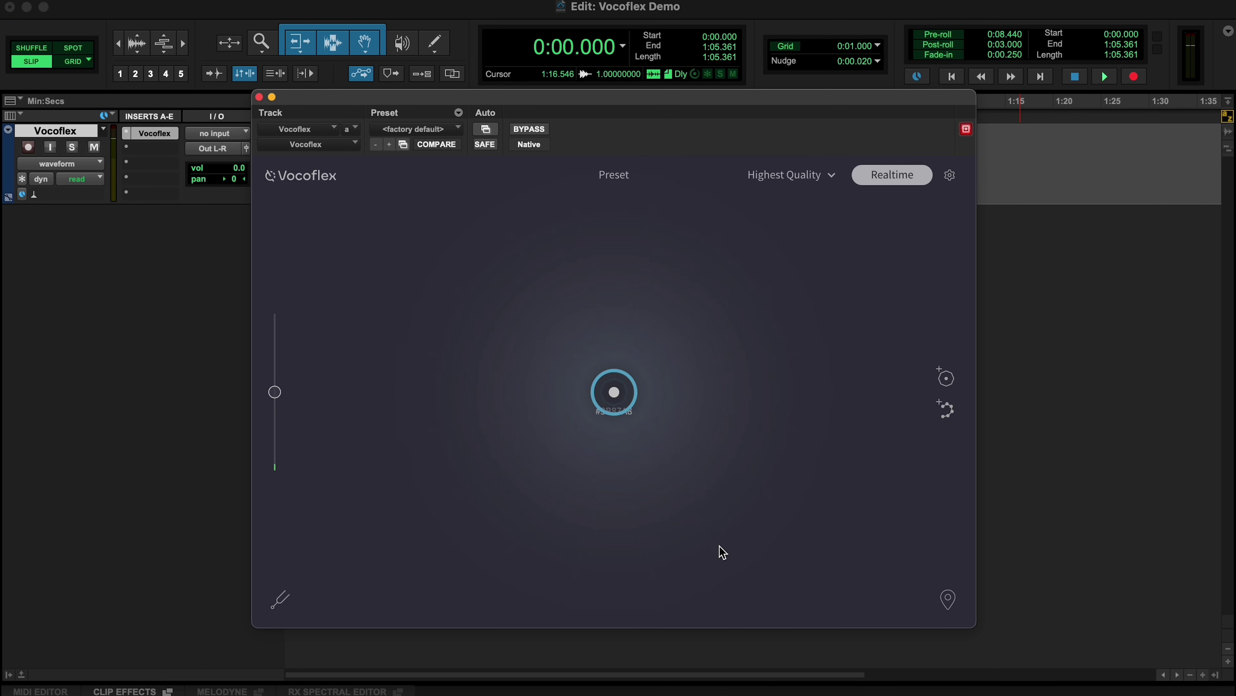
{"action": "mouse_move", "coordinate": [626, 320]}
{"action": "left_mouse_down"}
{"action": "mouse_move", "coordinate": [624, 334]}
{"action": "mouse_move", "coordinate": [574, 337]}
{"action": "mouse_move", "coordinate": [574, 429]}
{"action": "mouse_move", "coordinate": [658, 361]}
{"action": "mouse_move", "coordinate": [557, 380]}
{"action": "mouse_move", "coordinate": [637, 450]}
{"action": "mouse_move", "coordinate": [638, 359]}
{"action": "mouse_move", "coordinate": [619, 335]}
{"action": "left_mouse_up"}
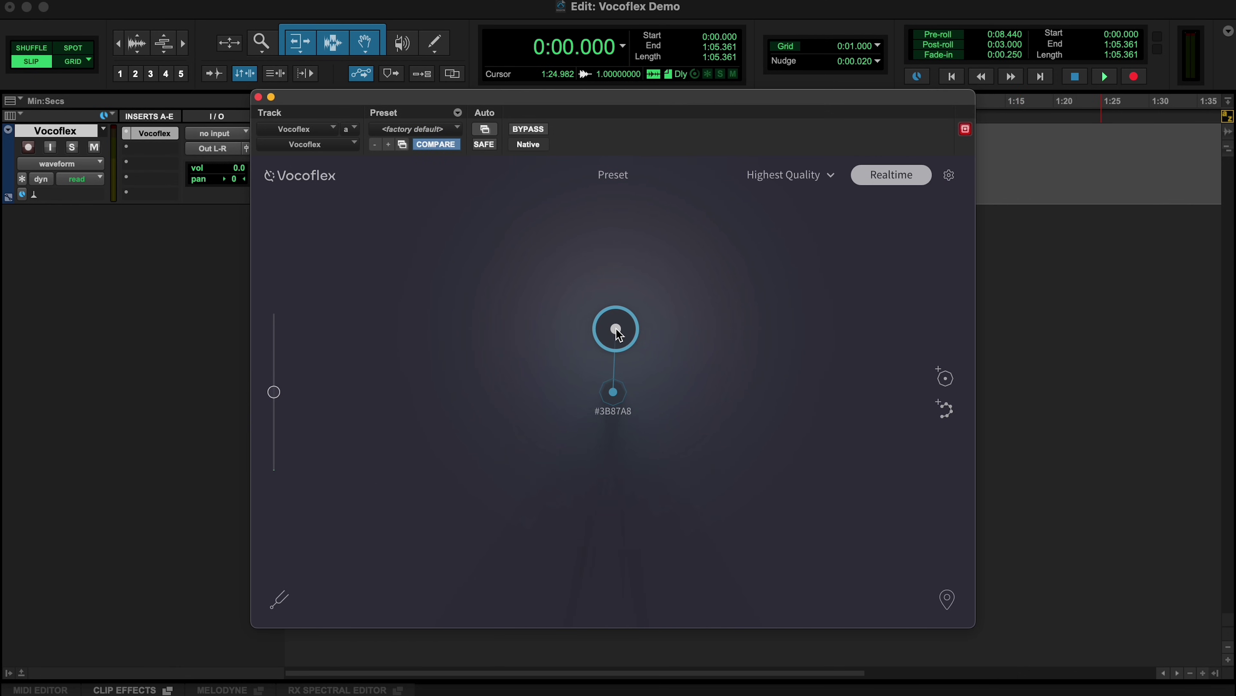
{"action": "left_click", "coordinate": [61, 687]}
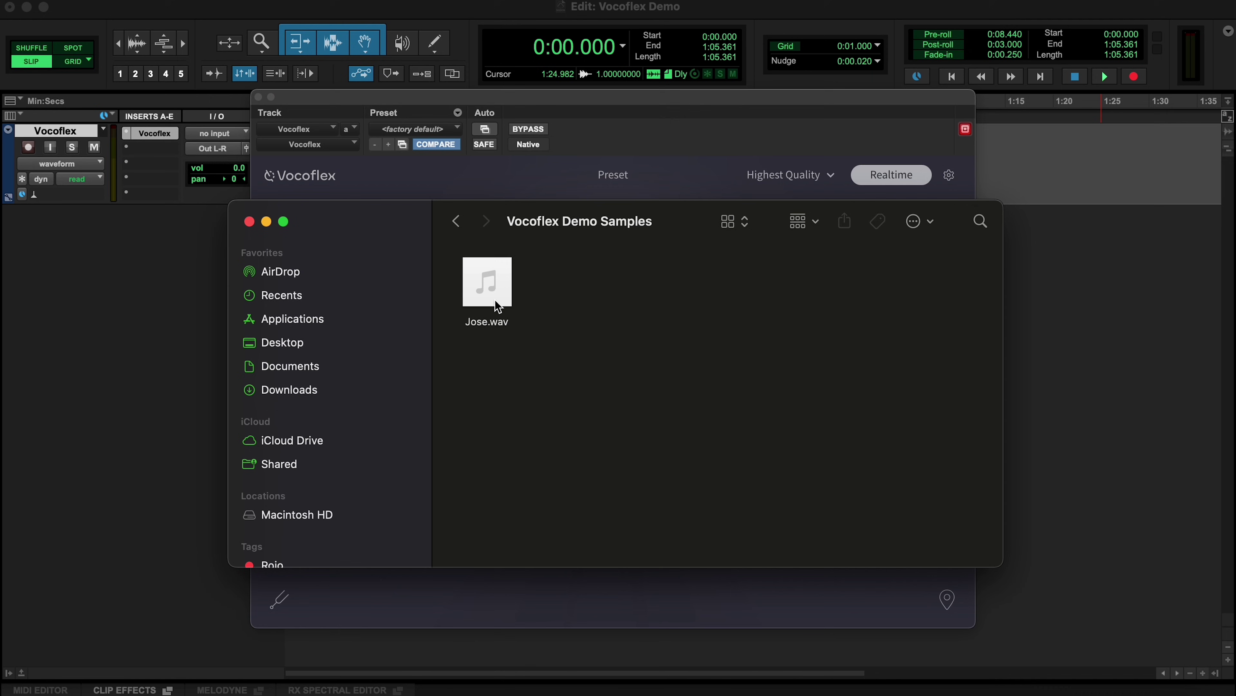
{"action": "left_click_drag", "start_coordinate": [486, 287], "coordinate": [698, 185]}
{"action": "left_click", "coordinate": [614, 98]}
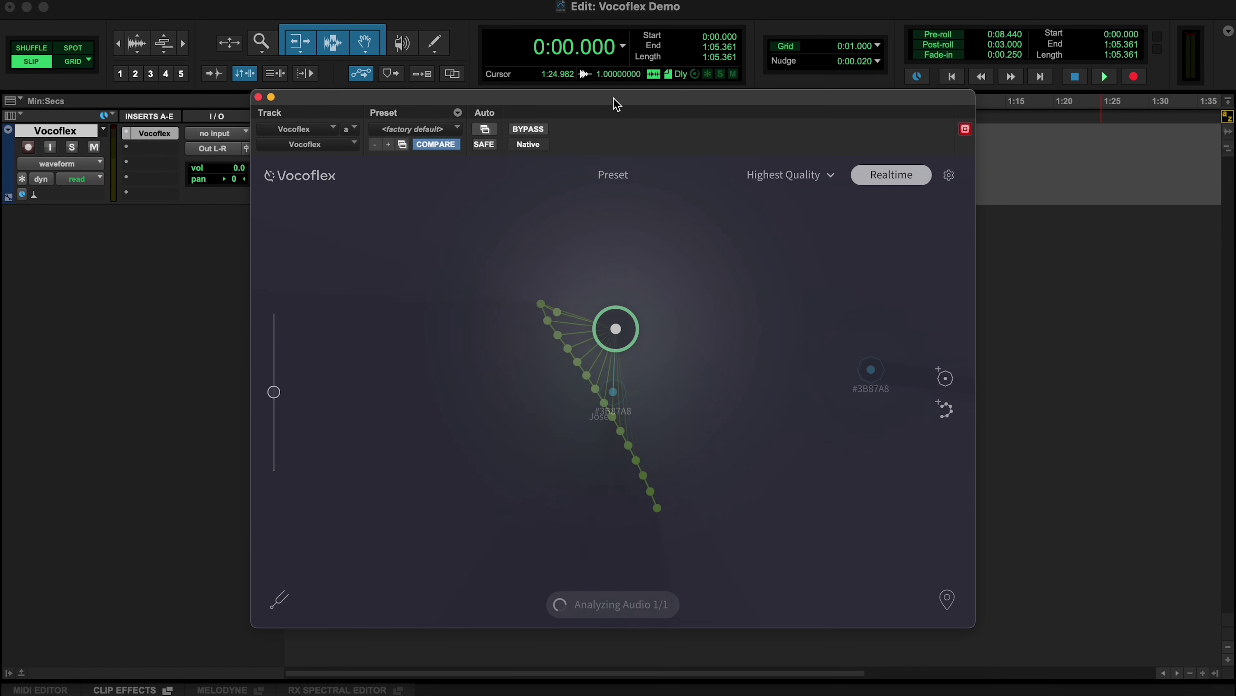
{"action": "left_click_drag", "start_coordinate": [681, 323], "coordinate": [740, 372]}
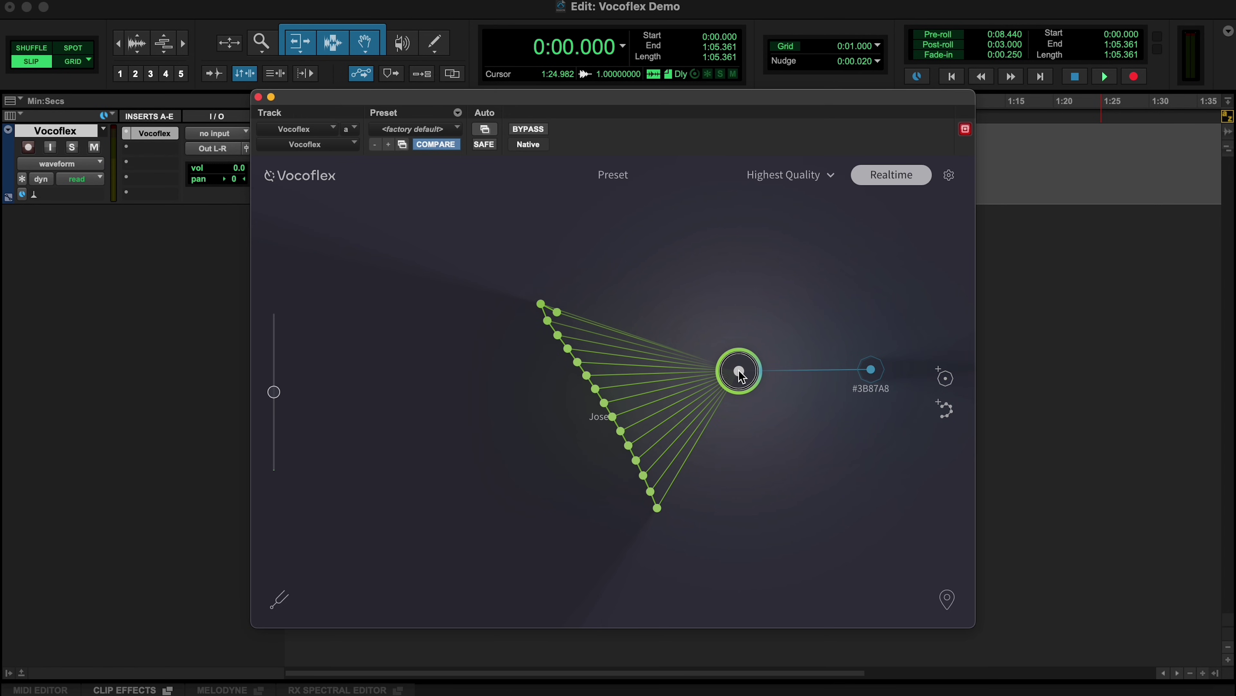
In the generated voice's seed editor, try seed 201902 (red) and then seed 78e21b (green)
{"action": "left_click", "coordinate": [945, 384]}
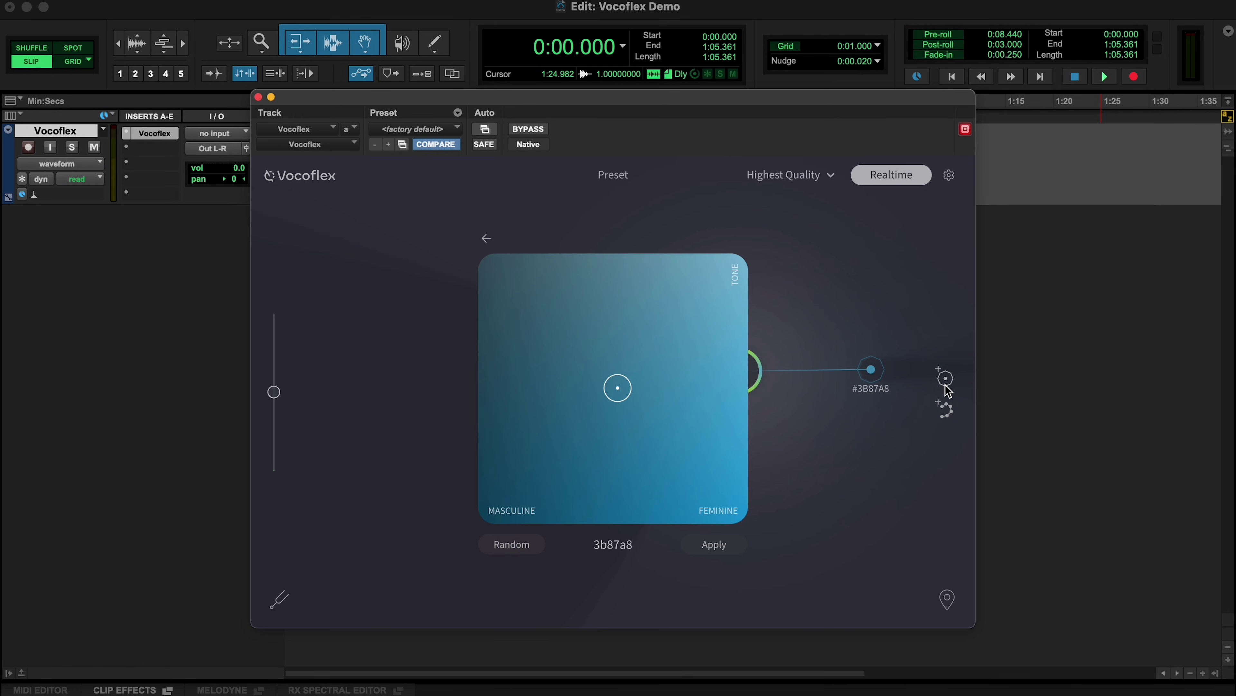
{"action": "double_click", "coordinate": [617, 543]}
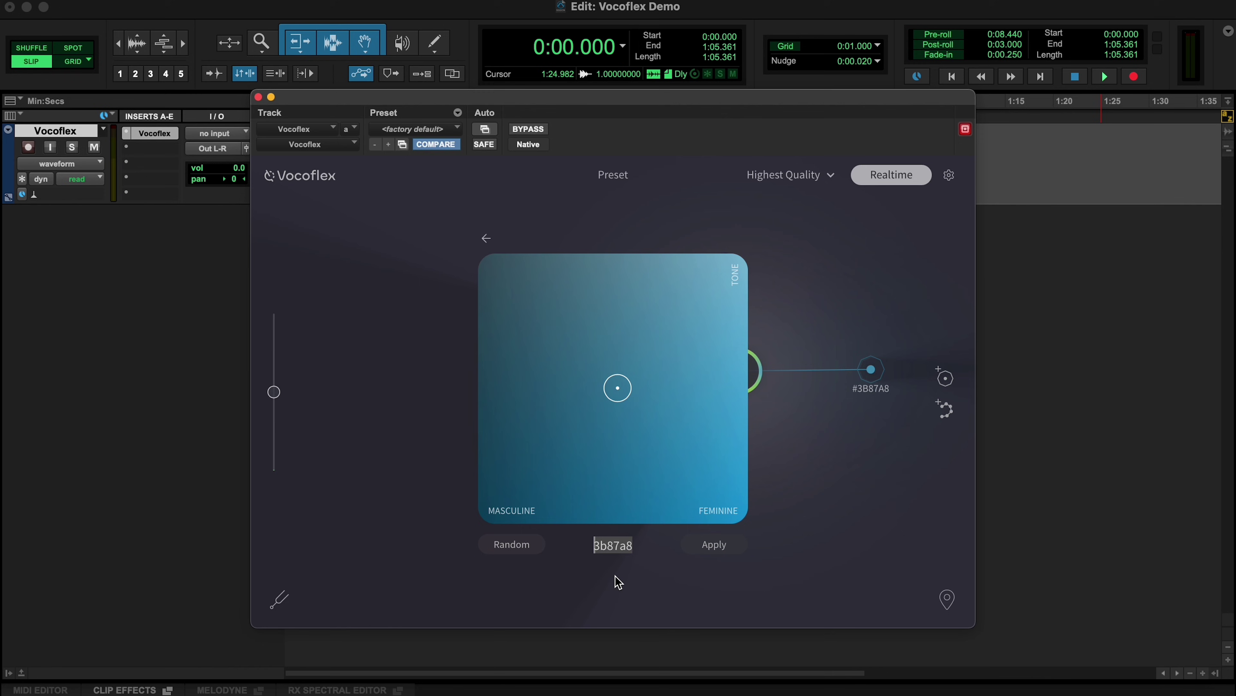
{"action": "key", "text": "BackSpace"}
{"action": "type", "text": "201902"}
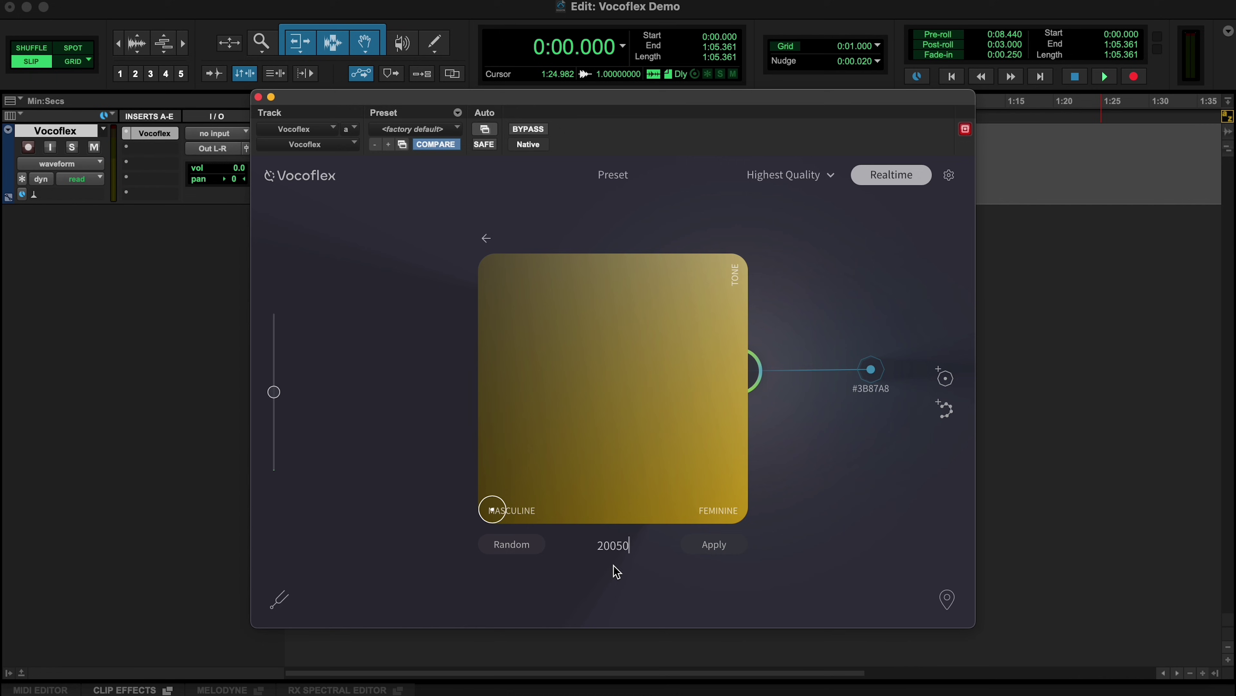
{"action": "key", "text": "Return"}
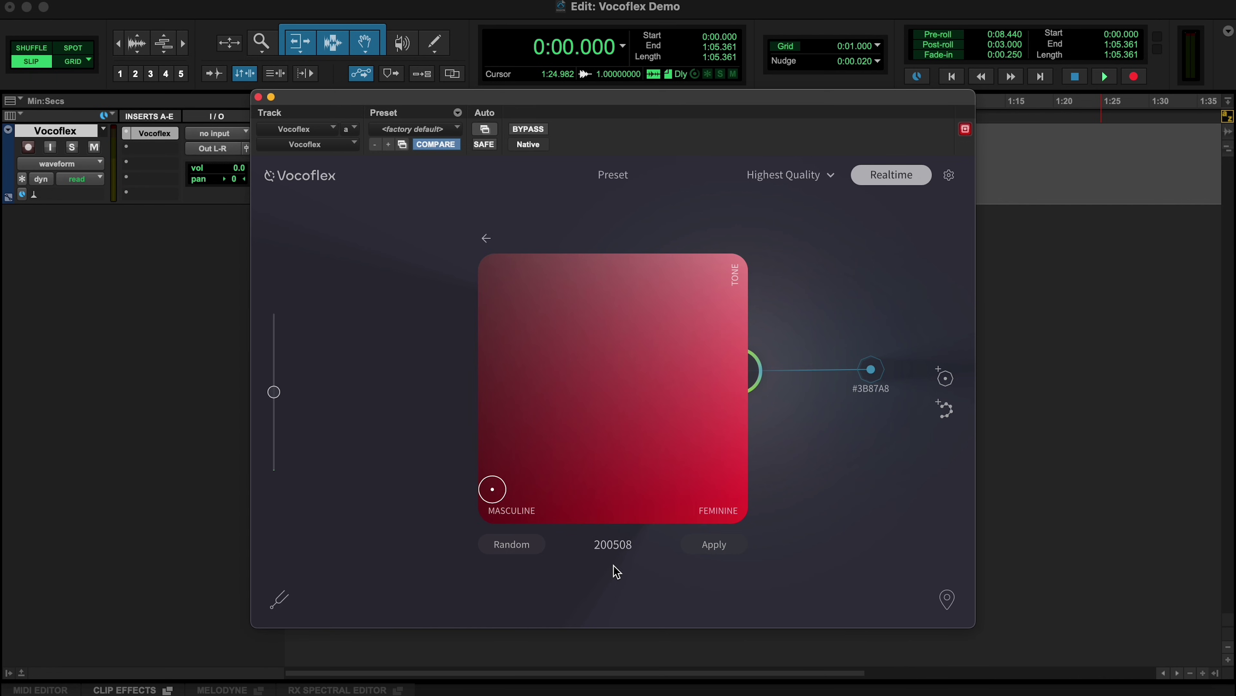
{"action": "type", "text": "78e21b"}
{"action": "key", "text": "Return"}
Try seeds 649bc8 (blue) and 8c7dc4 (purple), ending on faa35a (orange)
{"action": "double_click", "coordinate": [614, 544]}
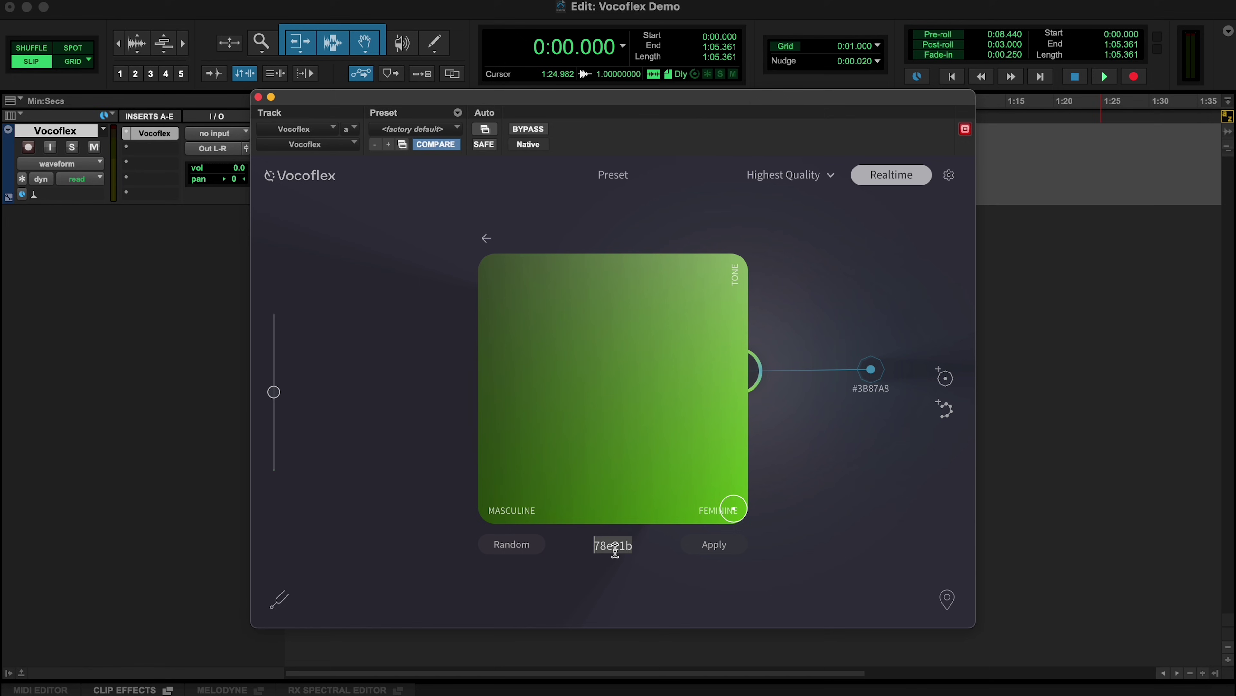
{"action": "type", "text": "649bc8"}
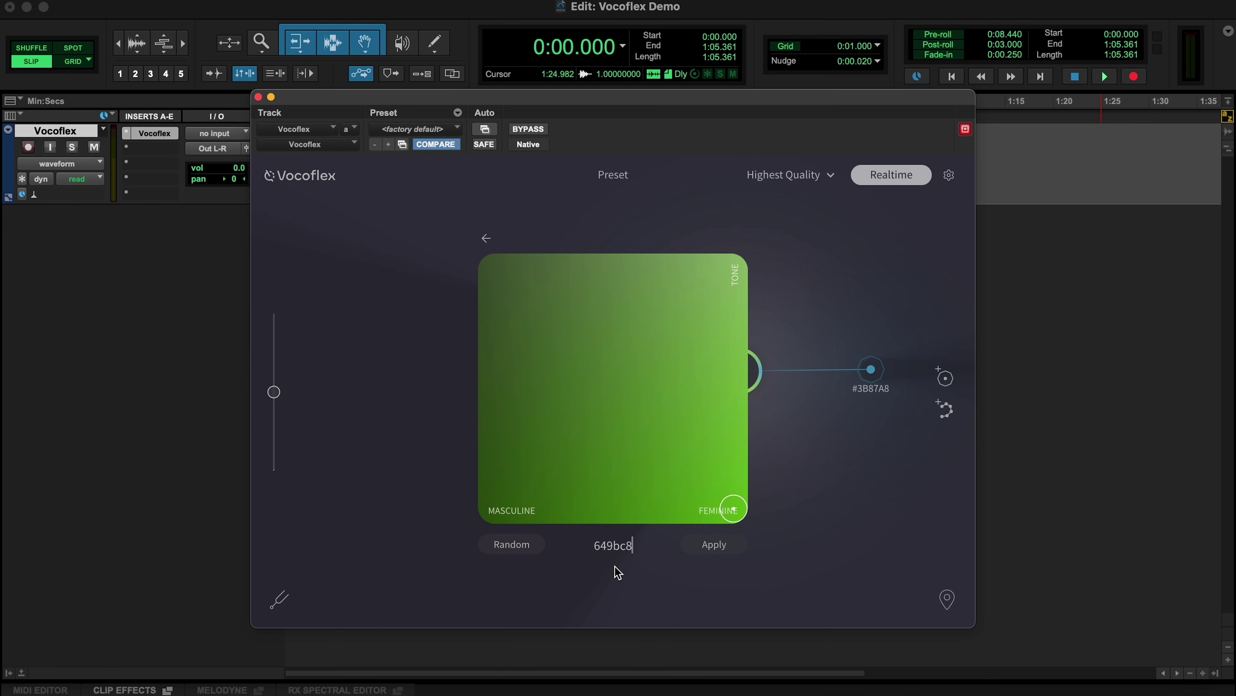
{"action": "key", "text": "Return"}
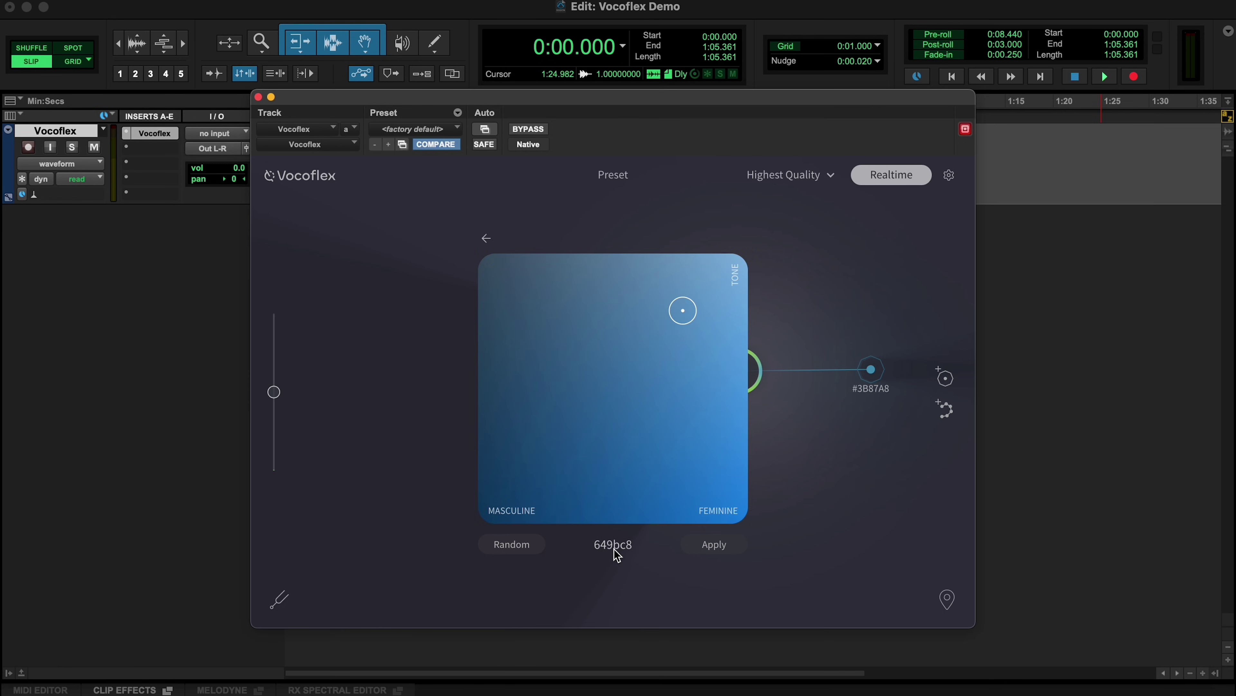
{"action": "double_click", "coordinate": [614, 551]}
{"action": "type", "text": "8c7dc4"}
{"action": "key", "text": "Return"}
{"action": "double_click", "coordinate": [613, 544]}
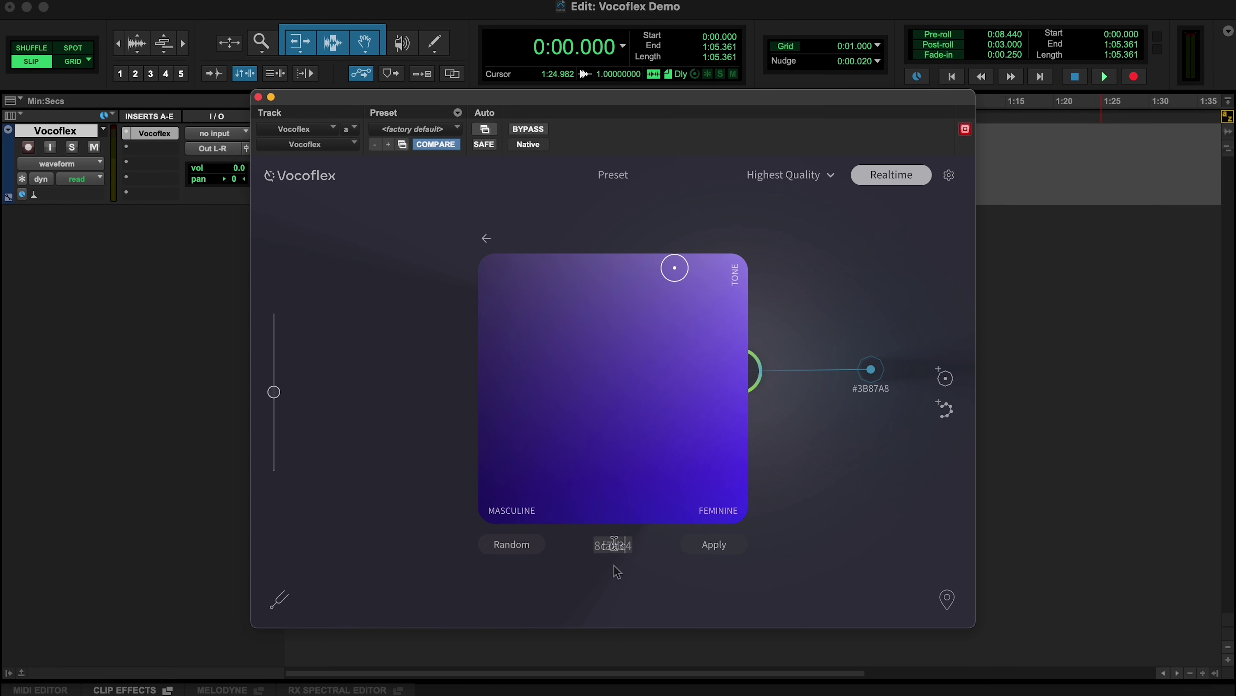
{"action": "type", "text": "faa35a"}
{"action": "key", "text": "Return"}
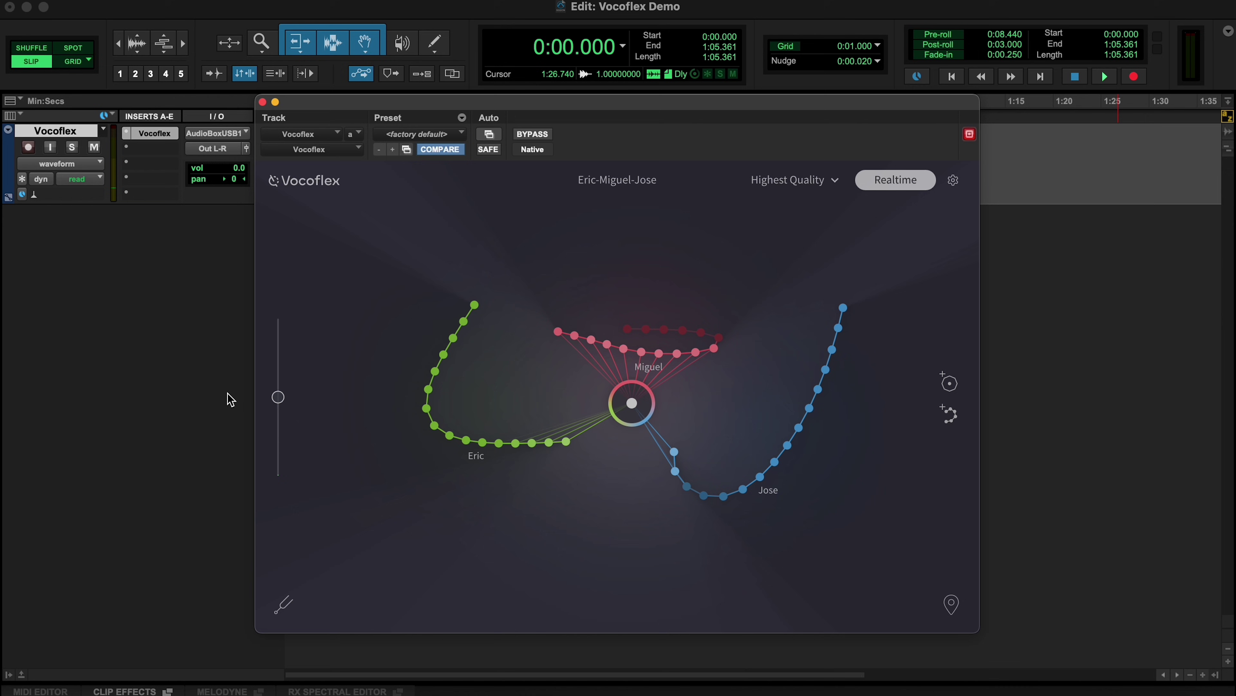
Set the Playback Engine H/W Buffer Size to 32 Samples and confirm
{"action": "left_click", "coordinate": [491, 2]}
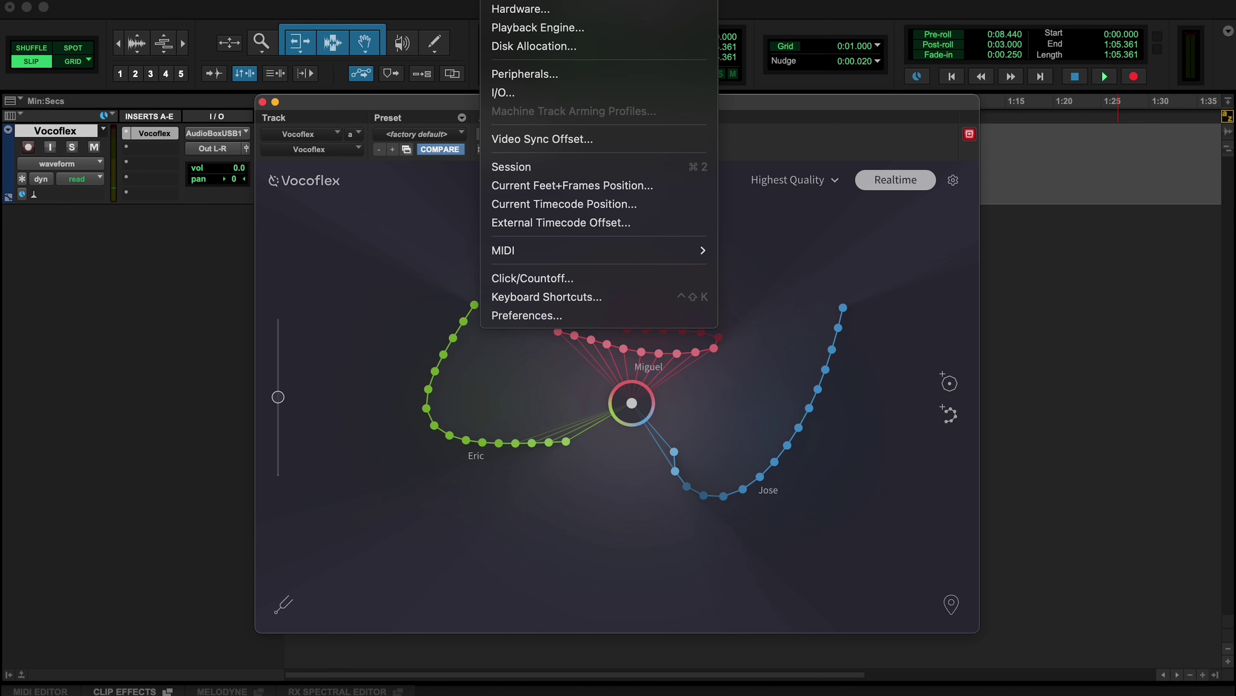
{"action": "left_click", "coordinate": [519, 29]}
{"action": "left_click", "coordinate": [586, 190]}
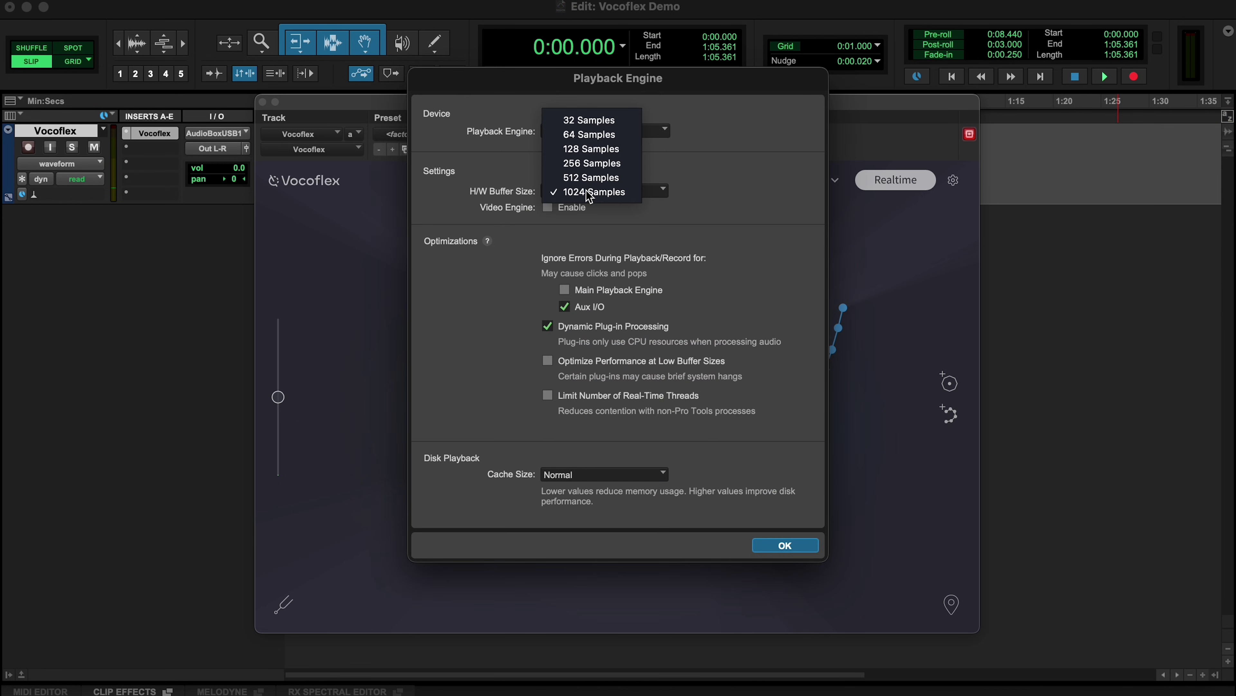
{"action": "left_click", "coordinate": [588, 122]}
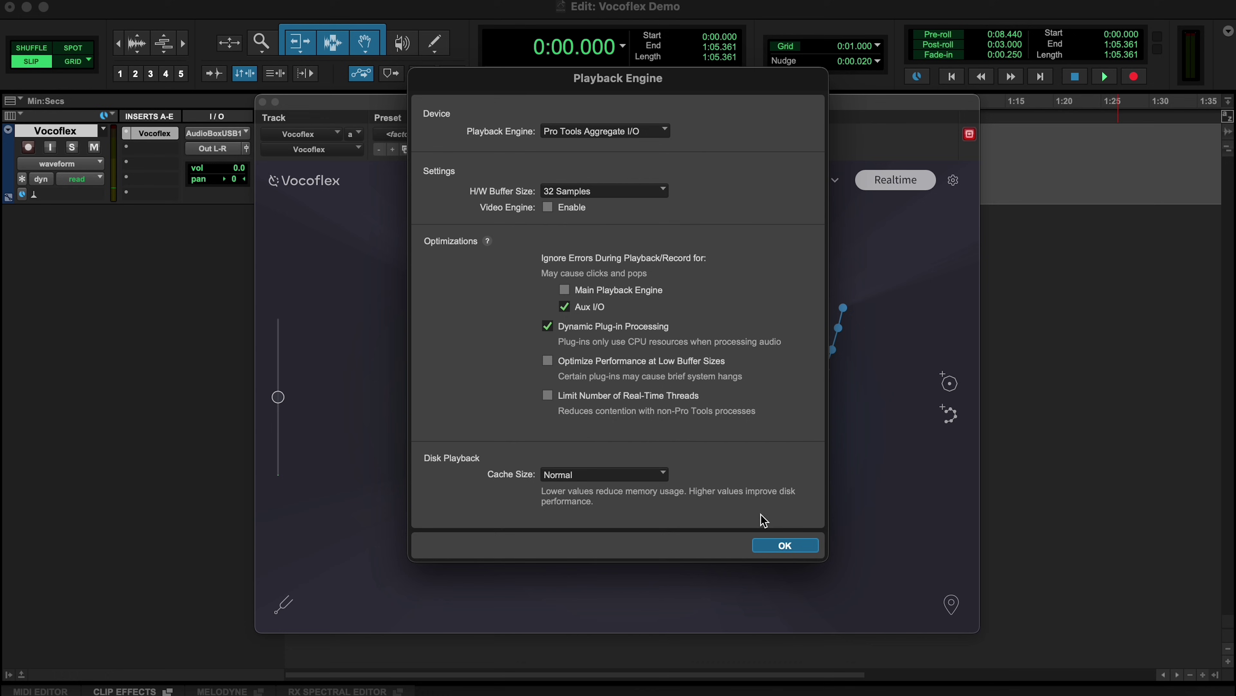
{"action": "left_click", "coordinate": [784, 545]}
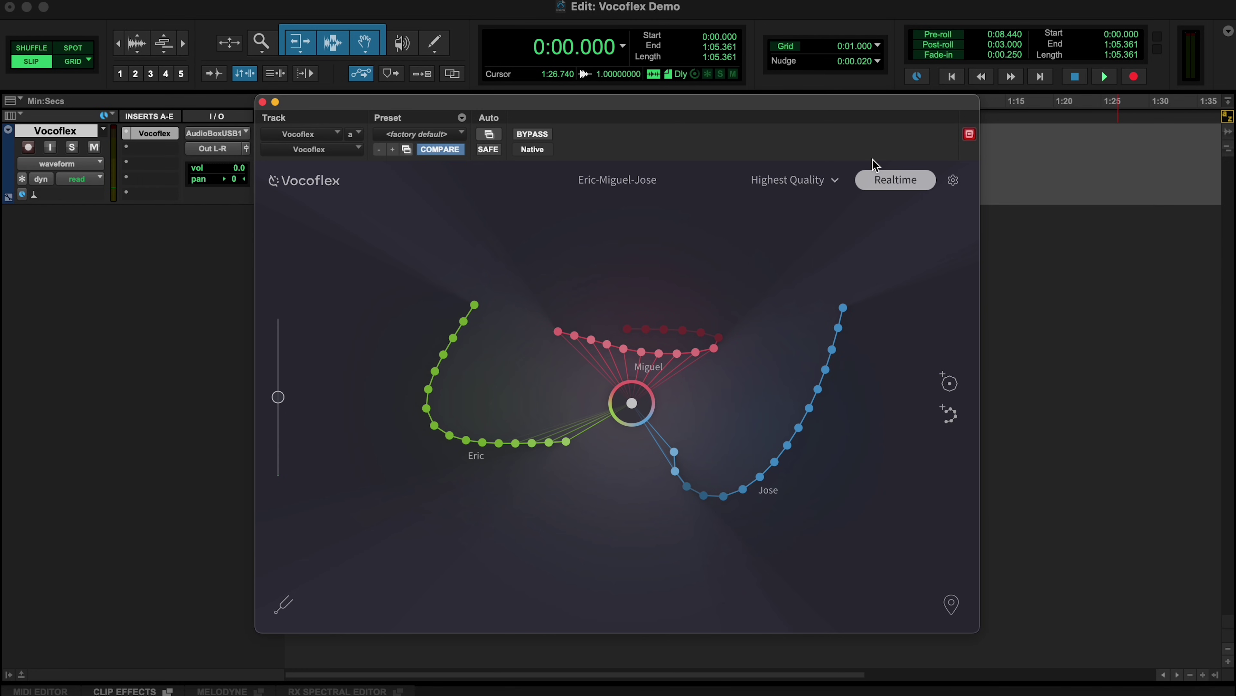
Switch Vocoflex to Lowest Latency and morph the monitored live input toward Miguel, then disable monitoring
{"action": "left_click", "coordinate": [822, 181]}
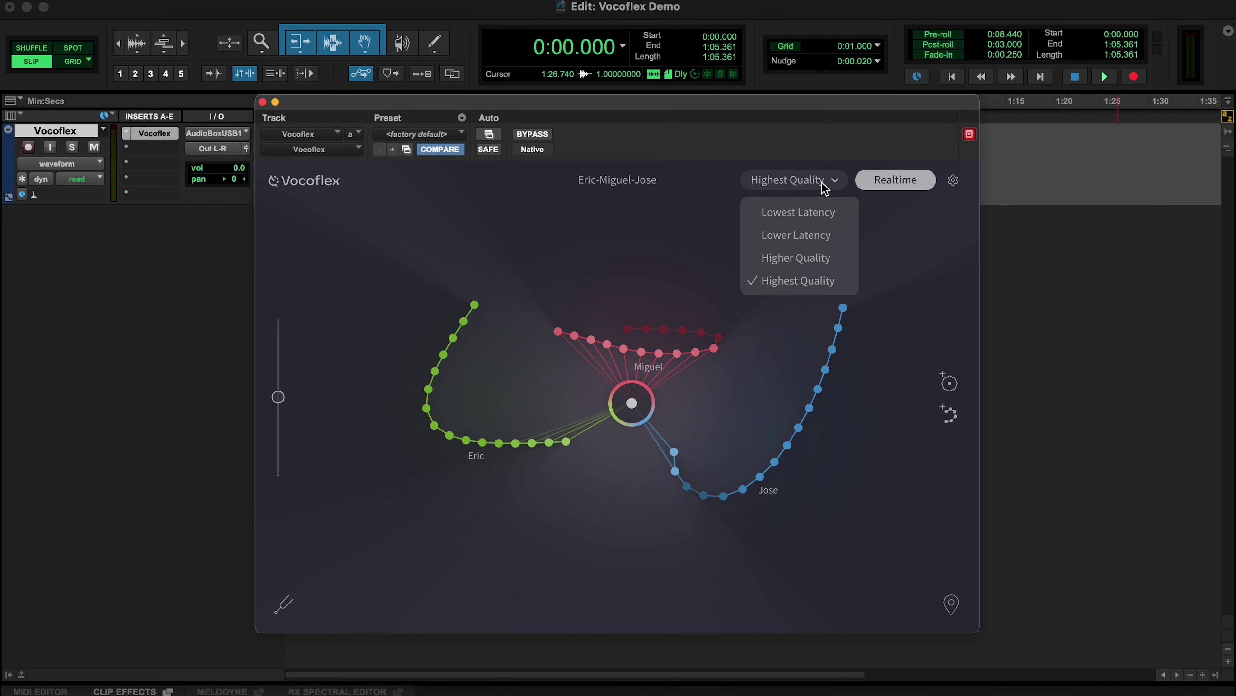
{"action": "left_click", "coordinate": [813, 217]}
{"action": "left_click", "coordinate": [51, 150]}
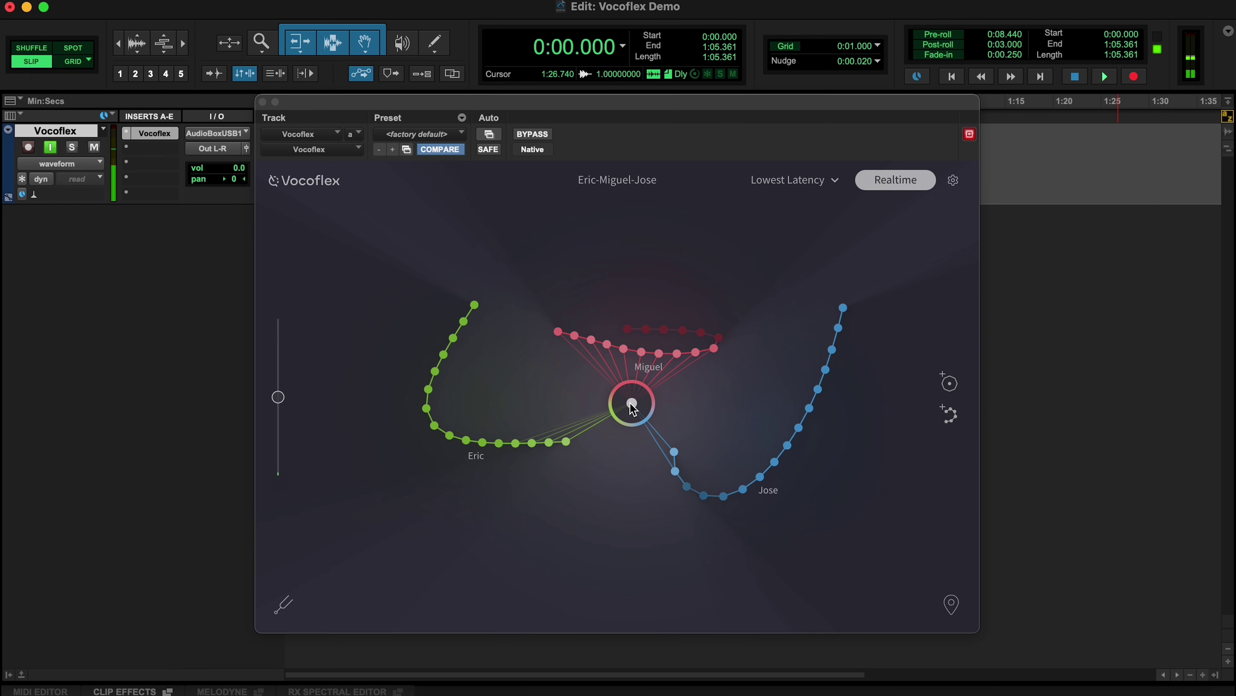
{"action": "mouse_move", "coordinate": [631, 404]}
{"action": "left_mouse_down"}
{"action": "mouse_move", "coordinate": [643, 375]}
{"action": "mouse_move", "coordinate": [630, 337]}
{"action": "mouse_move", "coordinate": [553, 323]}
{"action": "mouse_move", "coordinate": [464, 363]}
{"action": "mouse_move", "coordinate": [458, 421]}
{"action": "mouse_move", "coordinate": [560, 476]}
{"action": "mouse_move", "coordinate": [700, 488]}
{"action": "mouse_move", "coordinate": [732, 438]}
{"action": "mouse_move", "coordinate": [713, 363]}
{"action": "mouse_move", "coordinate": [669, 341]}
{"action": "mouse_move", "coordinate": [583, 333]}
{"action": "mouse_move", "coordinate": [526, 361]}
{"action": "mouse_move", "coordinate": [519, 436]}
{"action": "mouse_move", "coordinate": [593, 500]}
{"action": "mouse_move", "coordinate": [688, 490]}
{"action": "mouse_move", "coordinate": [714, 441]}
{"action": "mouse_move", "coordinate": [712, 370]}
{"action": "mouse_move", "coordinate": [651, 331]}
{"action": "mouse_move", "coordinate": [573, 343]}
{"action": "mouse_move", "coordinate": [533, 378]}
{"action": "mouse_move", "coordinate": [546, 472]}
{"action": "mouse_move", "coordinate": [637, 499]}
{"action": "mouse_move", "coordinate": [694, 467]}
{"action": "mouse_move", "coordinate": [679, 420]}
{"action": "mouse_move", "coordinate": [637, 410]}
{"action": "left_mouse_up"}
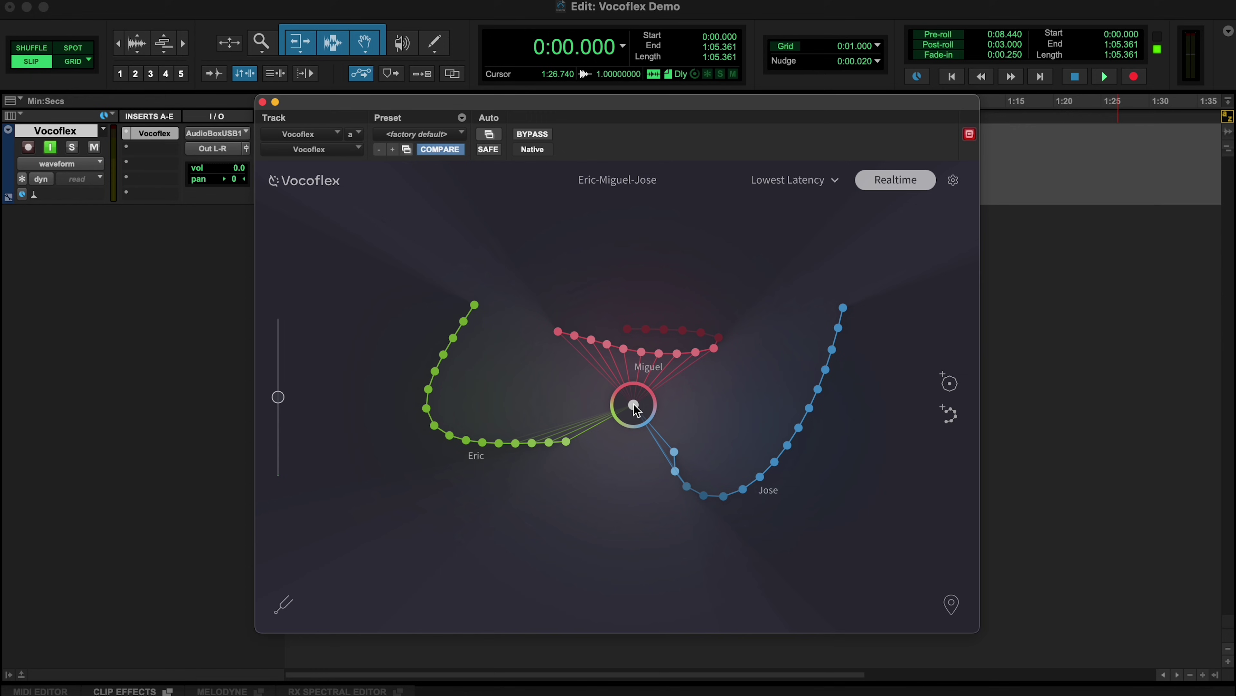
{"action": "left_click", "coordinate": [50, 148]}
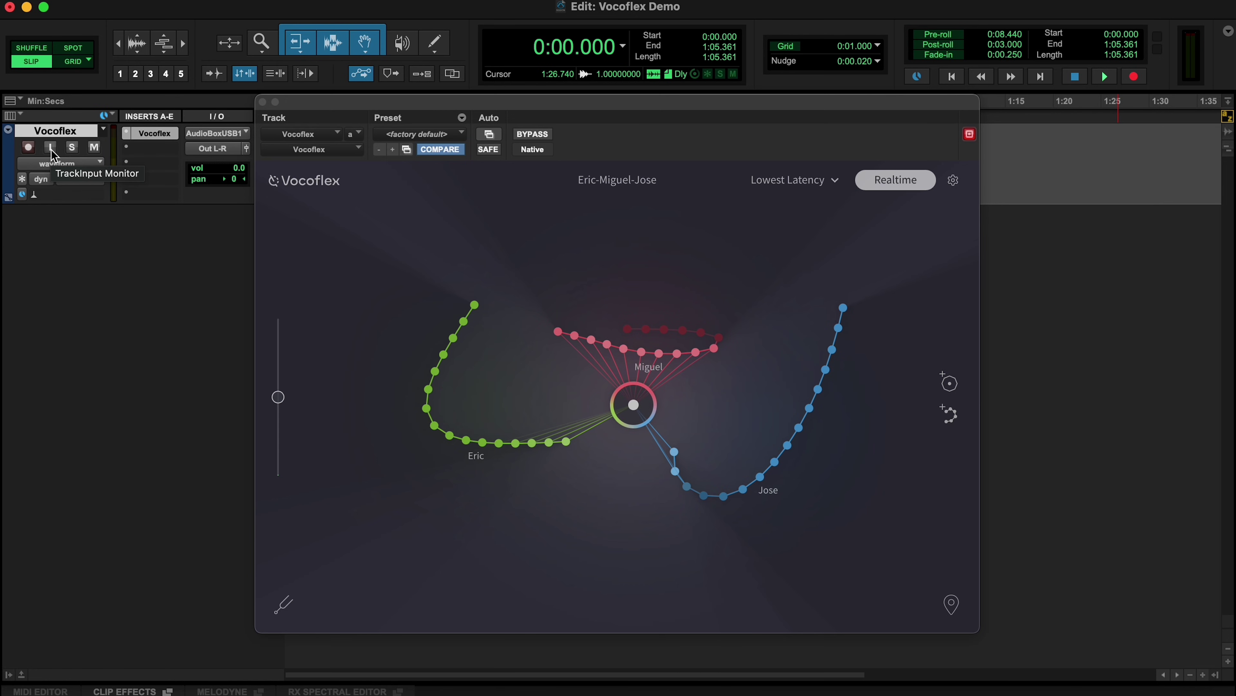
Load the SD-Natsumi-Oslavia preset, pitch the voice up to +12, and morph it between Natsumi and SD
{"action": "left_click", "coordinate": [592, 188]}
{"action": "left_click", "coordinate": [603, 212]}
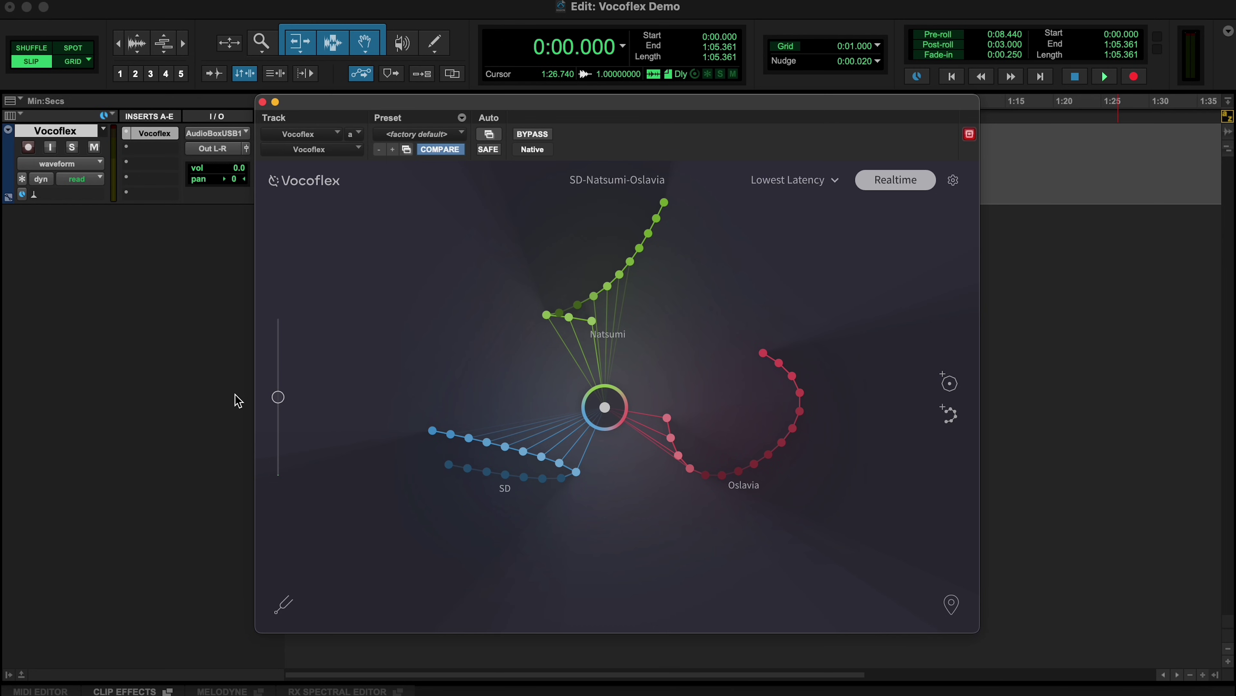
{"action": "left_click", "coordinate": [284, 605]}
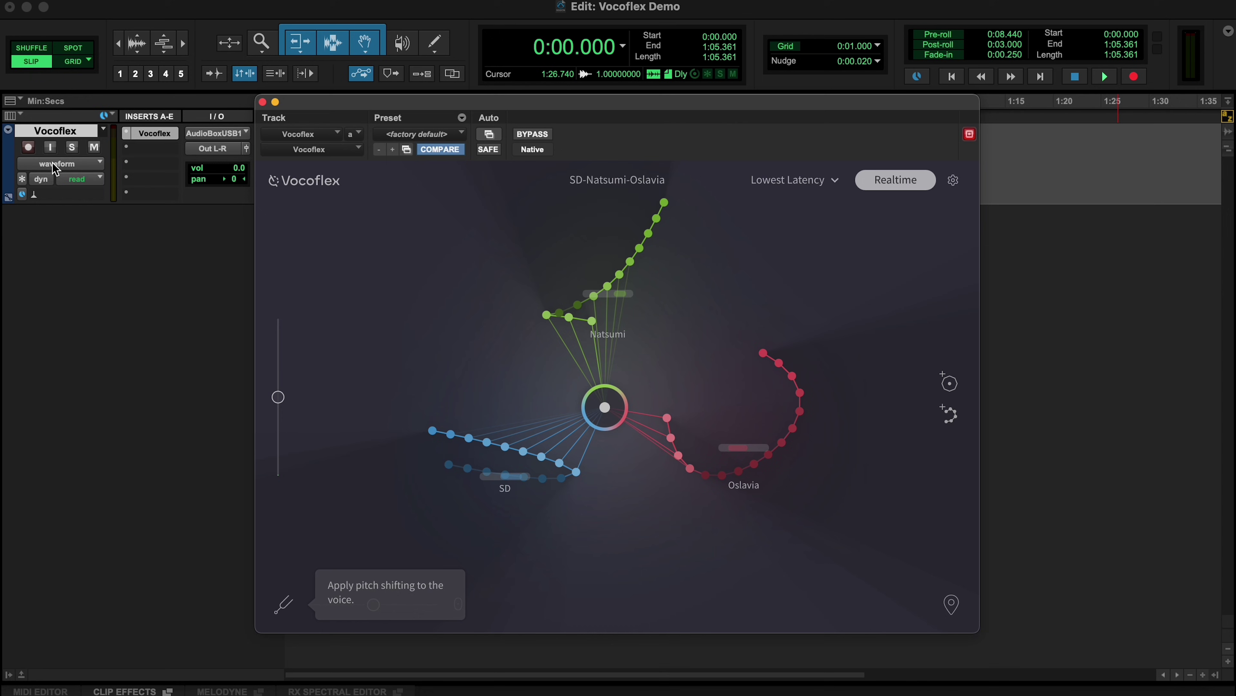
{"action": "left_click", "coordinate": [50, 146]}
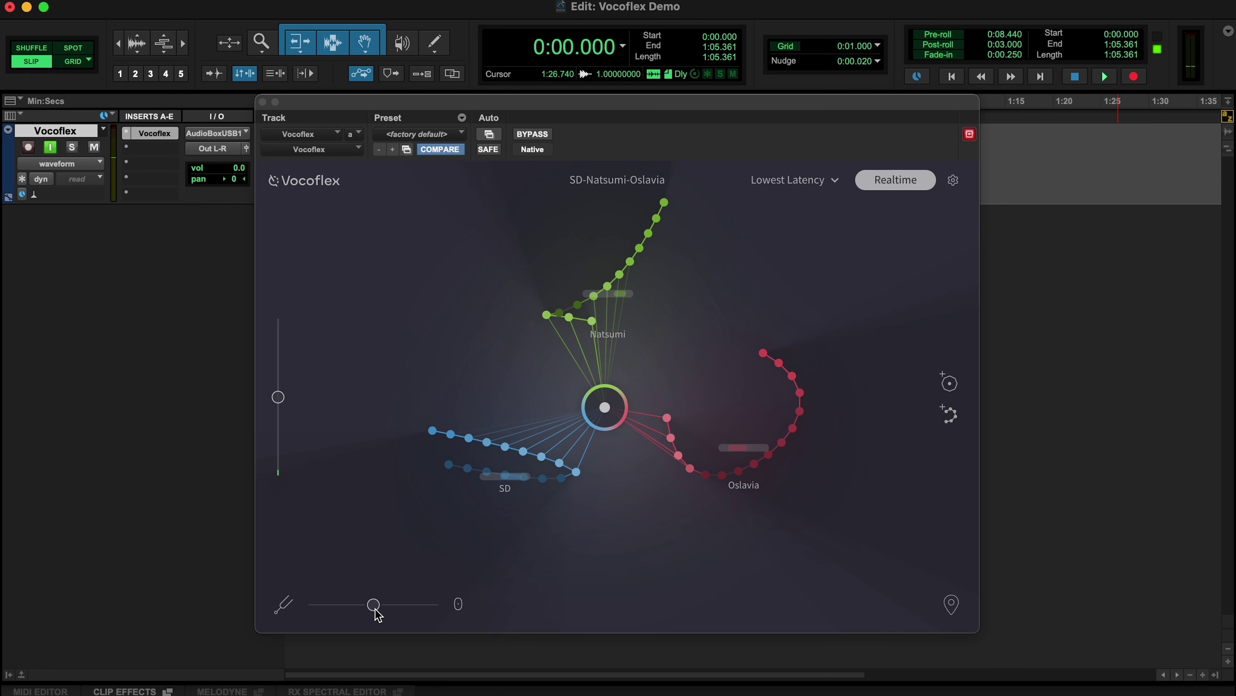
{"action": "left_click_drag", "start_coordinate": [374, 608], "coordinate": [414, 611]}
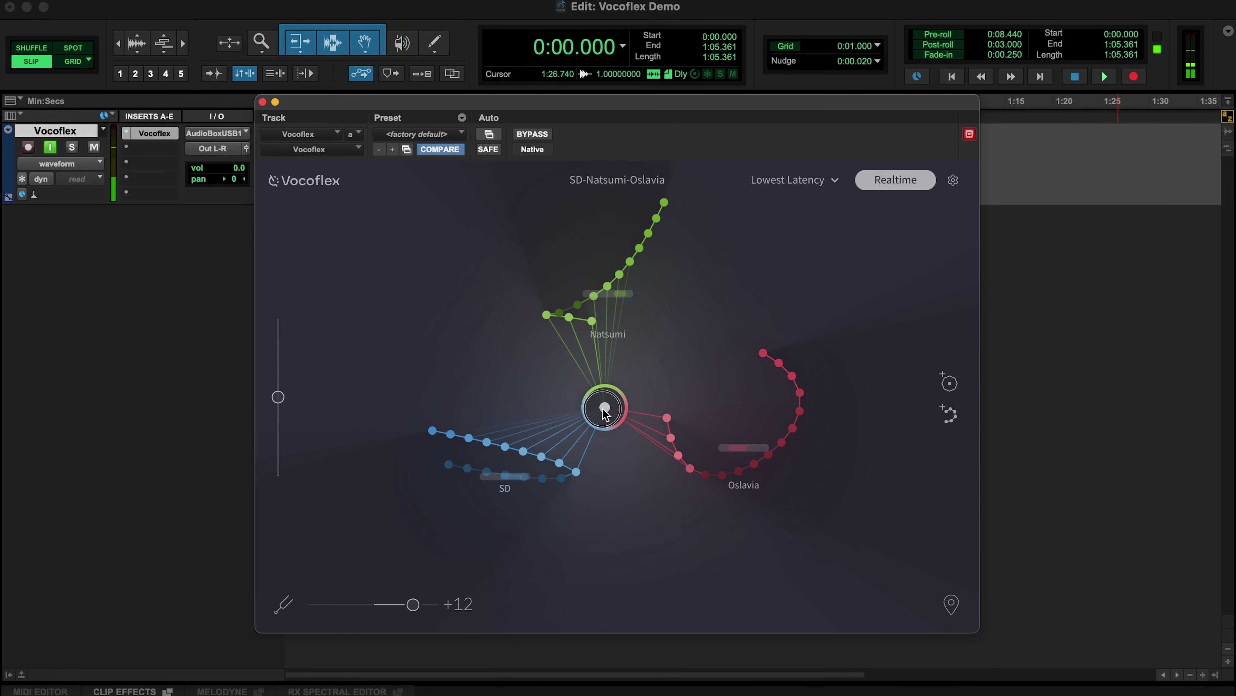
{"action": "left_click_drag", "start_coordinate": [606, 415], "coordinate": [602, 389]}
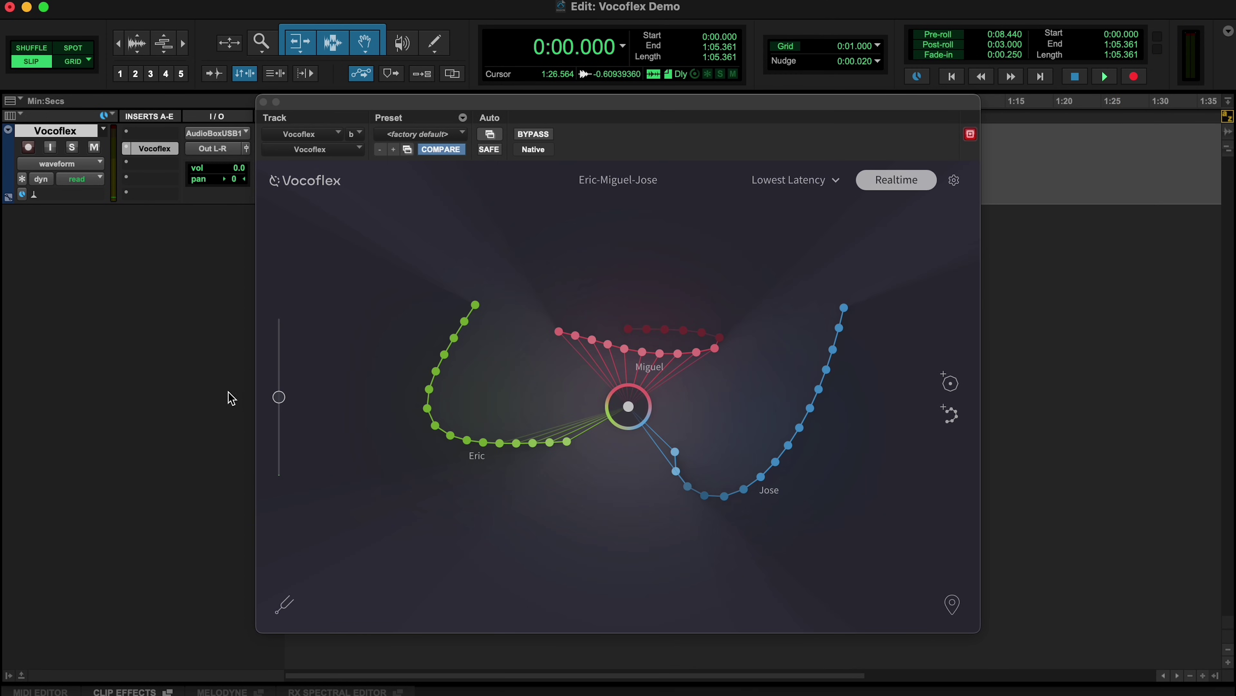
Add a Dyn3 Compressor/Limiter with 10.0 dB knee, 4.0:1 ratio, shorter attack, and boosted highs
{"action": "left_click", "coordinate": [152, 133]}
{"action": "mouse_move", "coordinate": [160, 134]}
{"action": "mouse_move", "coordinate": [316, 153]}
{"action": "left_click", "coordinate": [431, 186]}
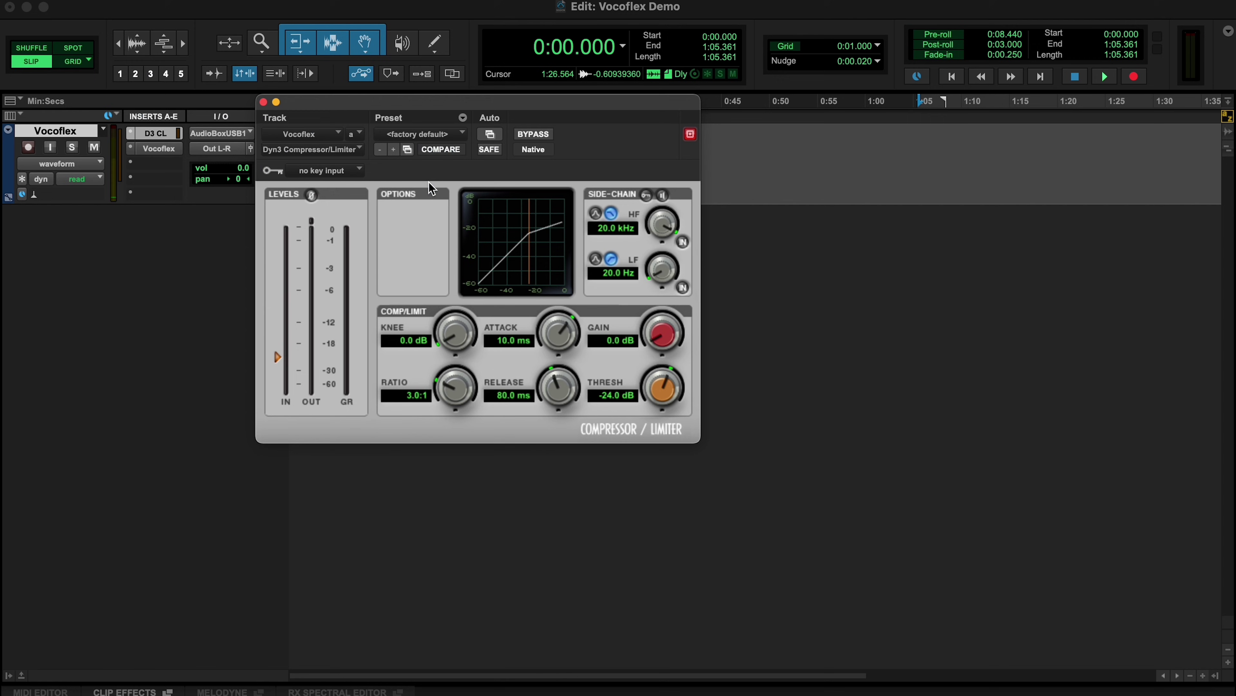
{"action": "left_click_drag", "start_coordinate": [453, 321], "coordinate": [460, 285]}
{"action": "left_click_drag", "start_coordinate": [456, 391], "coordinate": [456, 381]}
{"action": "left_click_drag", "start_coordinate": [559, 336], "coordinate": [557, 358]}
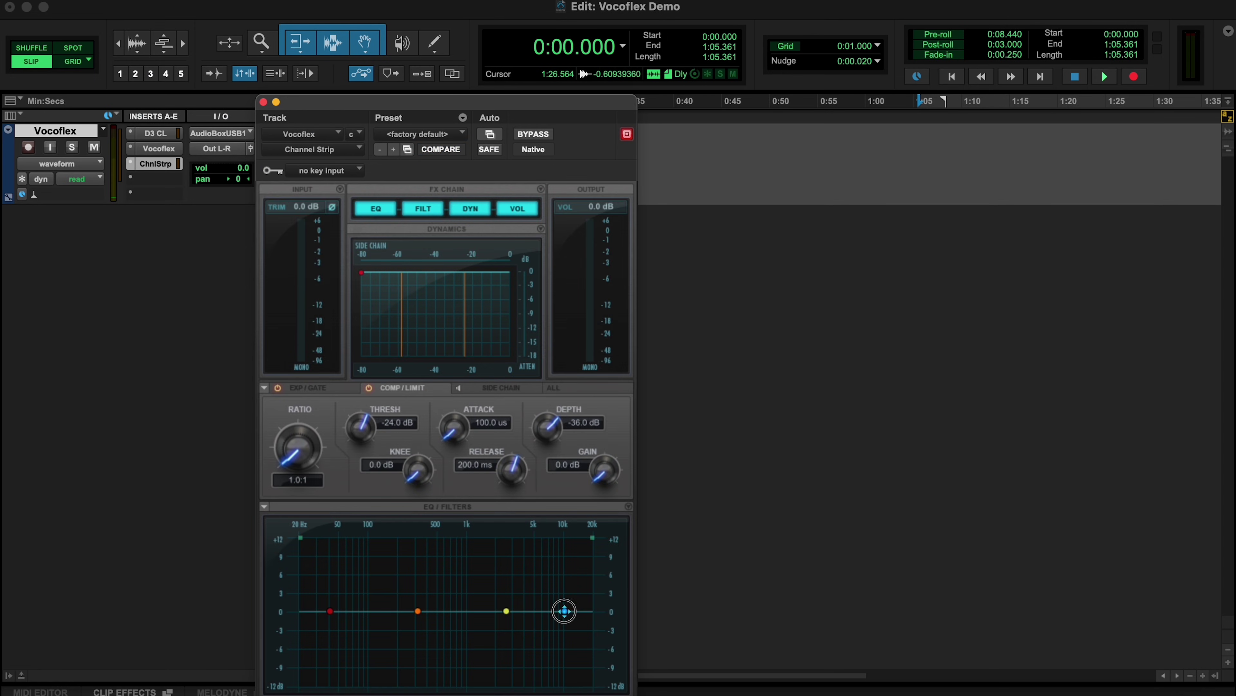
{"action": "left_click_drag", "start_coordinate": [564, 610], "coordinate": [564, 594]}
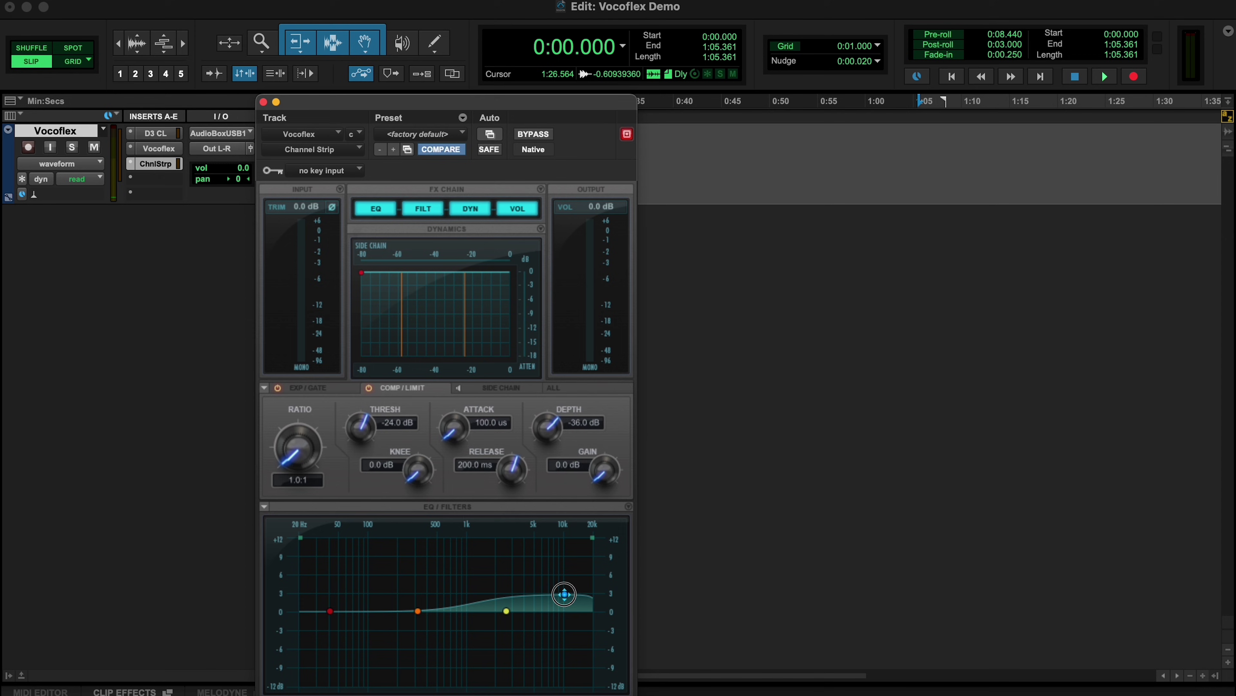
Add a D-Verb with a reduced wet/dry mix and turn on input monitoring
{"action": "left_click", "coordinate": [175, 181]}
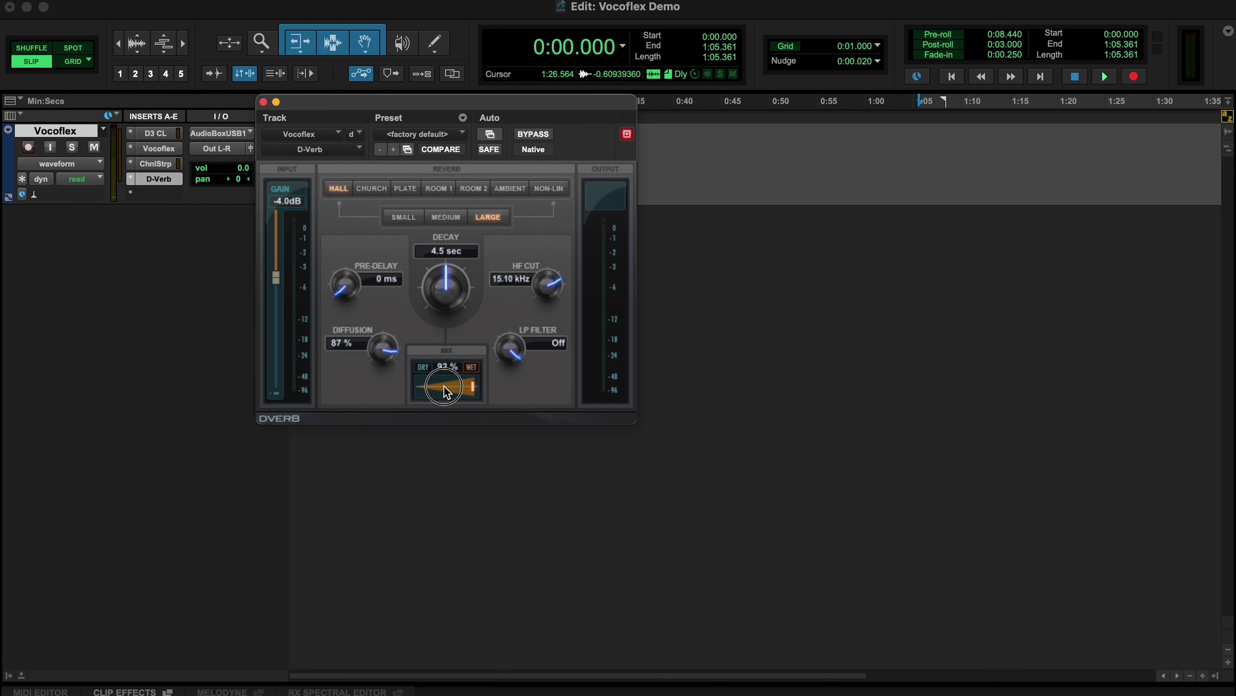
{"action": "left_click_drag", "start_coordinate": [441, 386], "coordinate": [394, 389]}
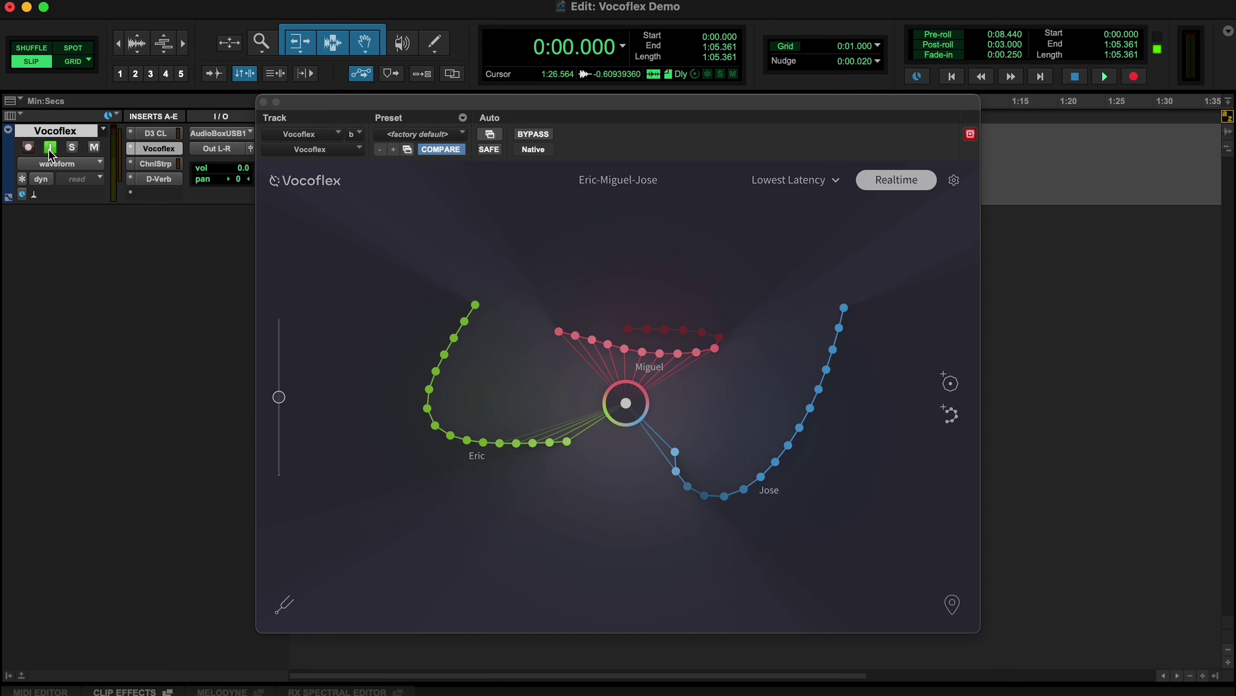
{"action": "left_click", "coordinate": [51, 148]}
Drag the morph node from the centre toward Miguel, then onto Eric's curve
{"action": "mouse_move", "coordinate": [623, 400]}
{"action": "left_mouse_down"}
{"action": "mouse_move", "coordinate": [619, 348]}
{"action": "mouse_move", "coordinate": [560, 337]}
{"action": "mouse_move", "coordinate": [506, 393]}
{"action": "mouse_move", "coordinate": [530, 464]}
{"action": "mouse_move", "coordinate": [629, 524]}
{"action": "mouse_move", "coordinate": [721, 489]}
{"action": "mouse_move", "coordinate": [728, 413]}
{"action": "mouse_move", "coordinate": [674, 345]}
{"action": "mouse_move", "coordinate": [630, 331]}
{"action": "mouse_move", "coordinate": [560, 345]}
{"action": "mouse_move", "coordinate": [510, 413]}
{"action": "mouse_move", "coordinate": [519, 458]}
{"action": "mouse_move", "coordinate": [604, 525]}
{"action": "mouse_move", "coordinate": [712, 508]}
{"action": "mouse_move", "coordinate": [749, 440]}
{"action": "mouse_move", "coordinate": [713, 369]}
{"action": "mouse_move", "coordinate": [629, 330]}
{"action": "mouse_move", "coordinate": [566, 341]}
{"action": "mouse_move", "coordinate": [532, 386]}
{"action": "mouse_move", "coordinate": [541, 466]}
{"action": "mouse_move", "coordinate": [631, 522]}
{"action": "mouse_move", "coordinate": [722, 493]}
{"action": "mouse_move", "coordinate": [728, 446]}
{"action": "mouse_move", "coordinate": [671, 412]}
{"action": "mouse_move", "coordinate": [624, 412]}
{"action": "left_mouse_up"}
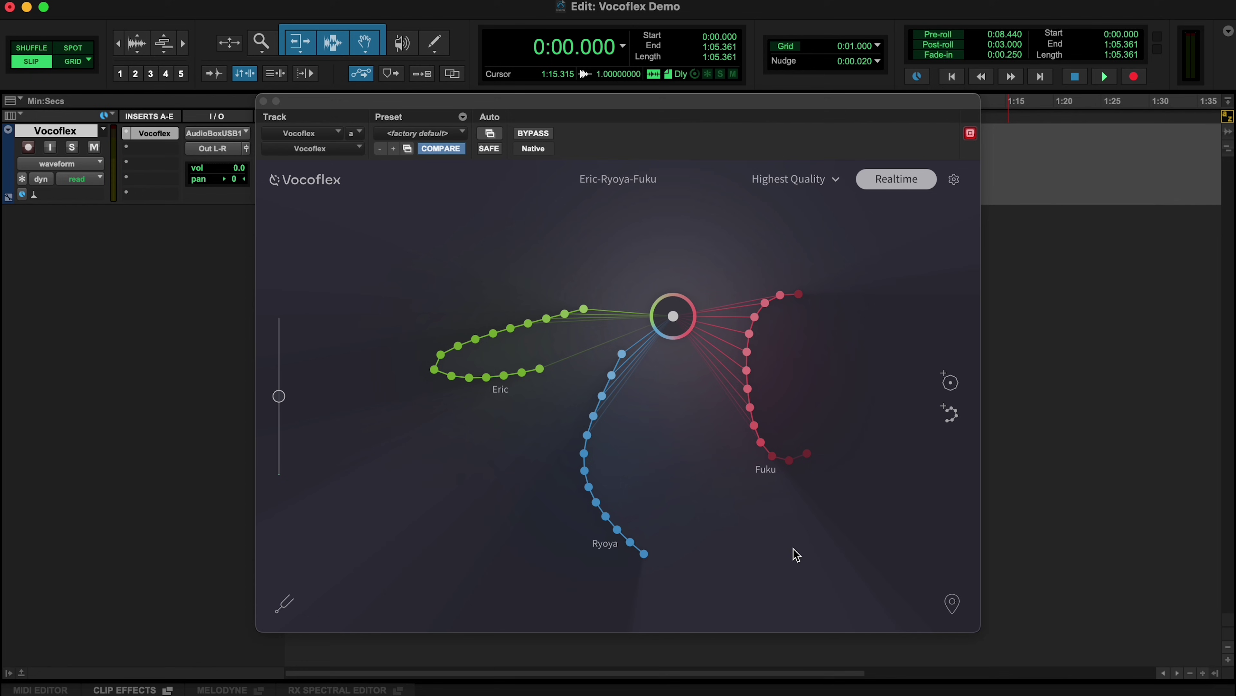
Add waypoints 1–4 at the centre and on Eric's, Fuku's and Ryoya's curves
{"action": "left_click", "coordinate": [954, 611]}
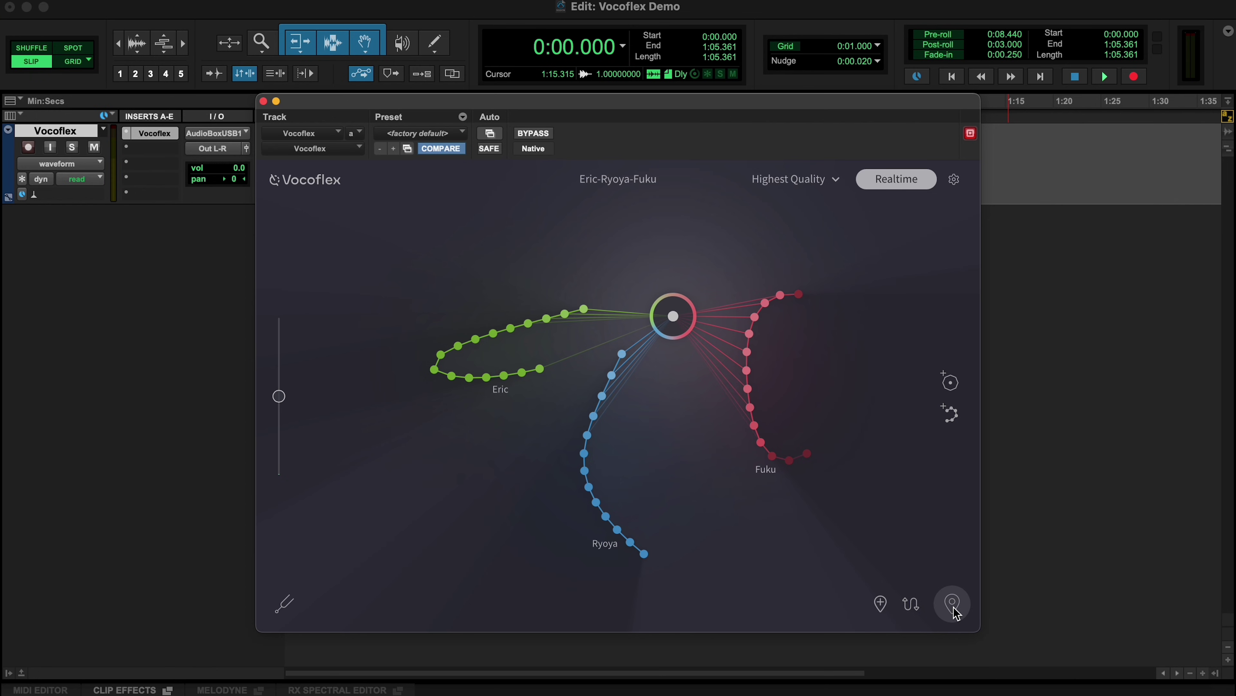
{"action": "left_click", "coordinate": [881, 604]}
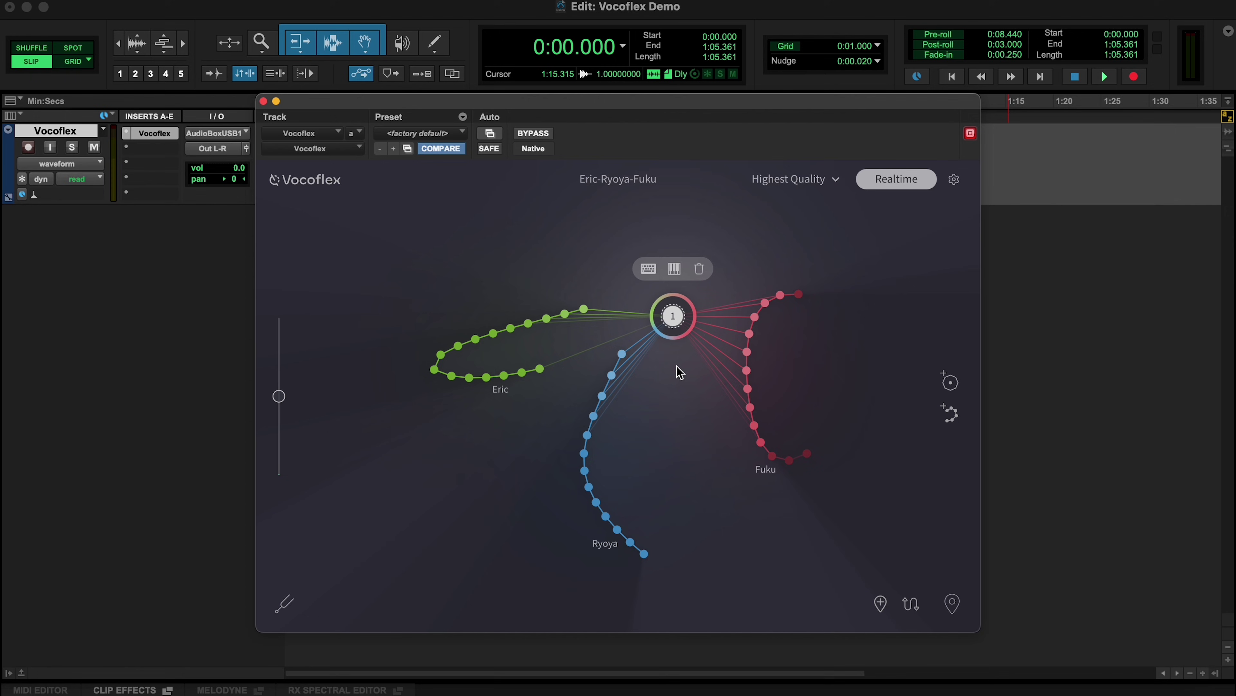
{"action": "left_click", "coordinate": [498, 355]}
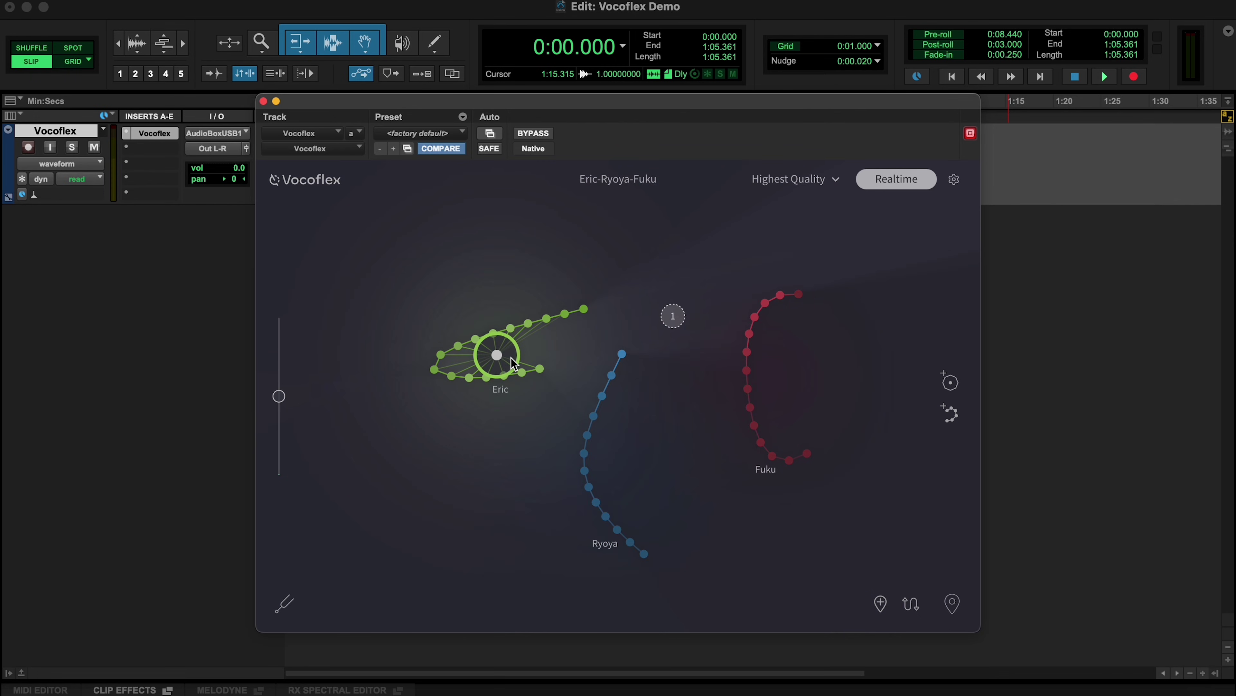
{"action": "left_click", "coordinate": [881, 604]}
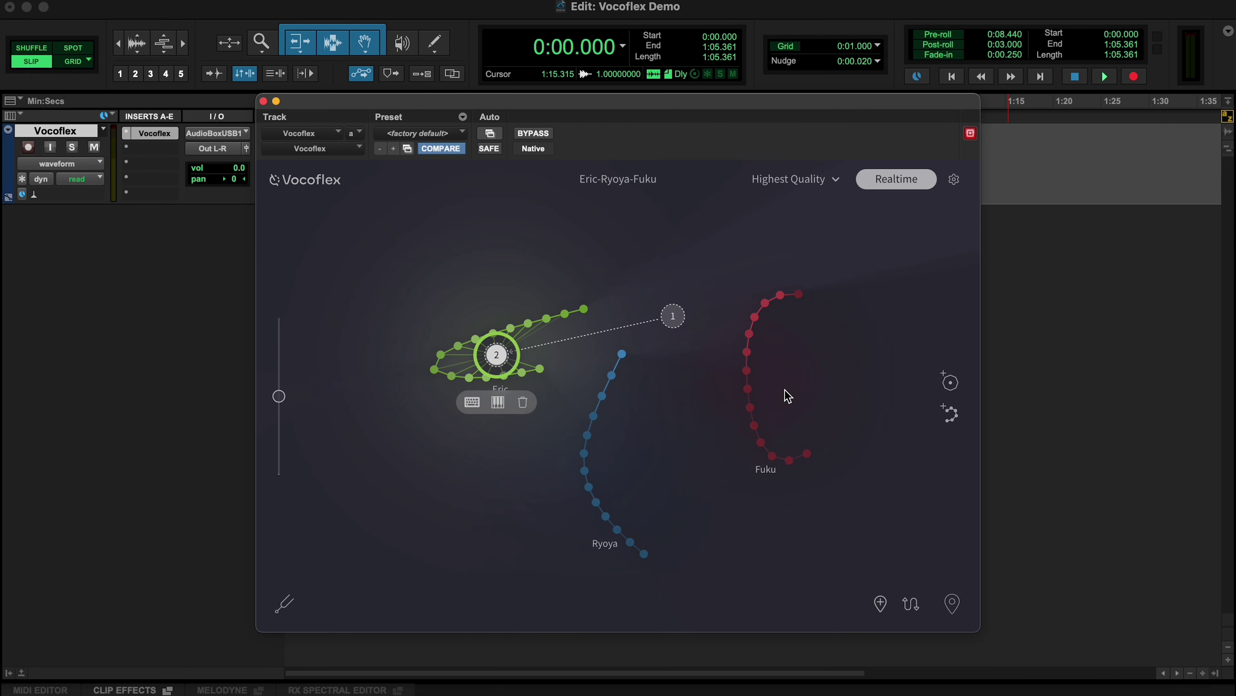
{"action": "left_click", "coordinate": [781, 385]}
{"action": "left_click", "coordinate": [881, 605]}
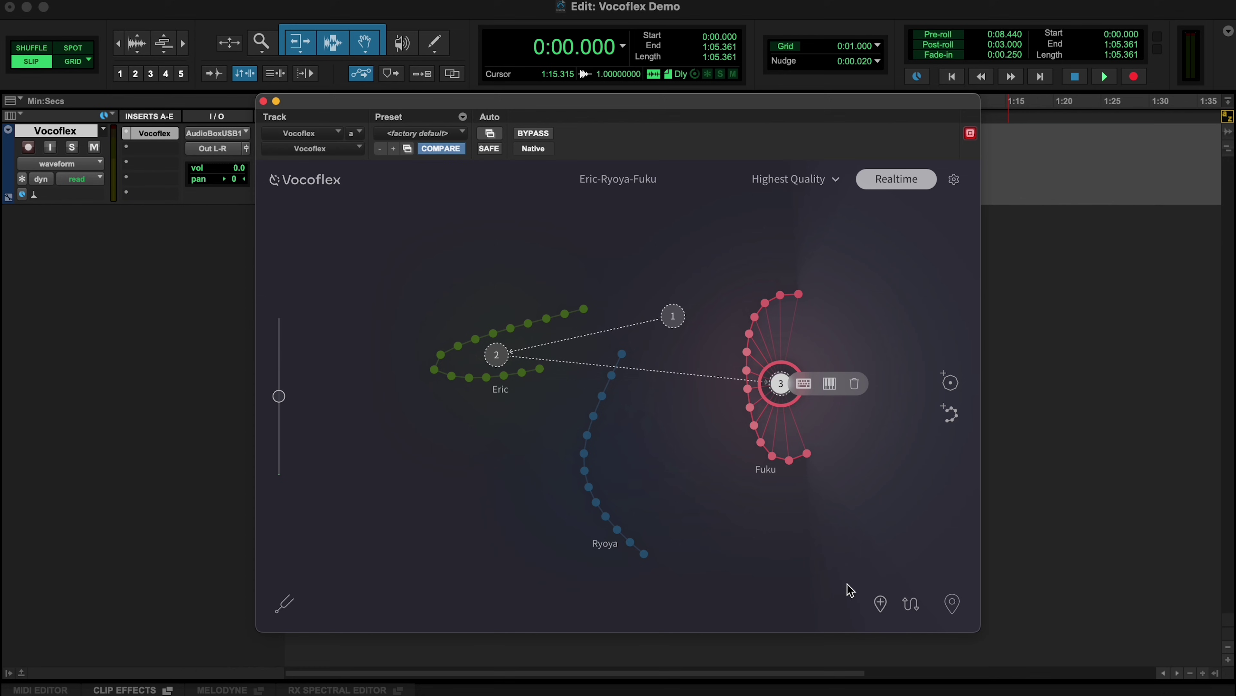
{"action": "left_click", "coordinate": [616, 469]}
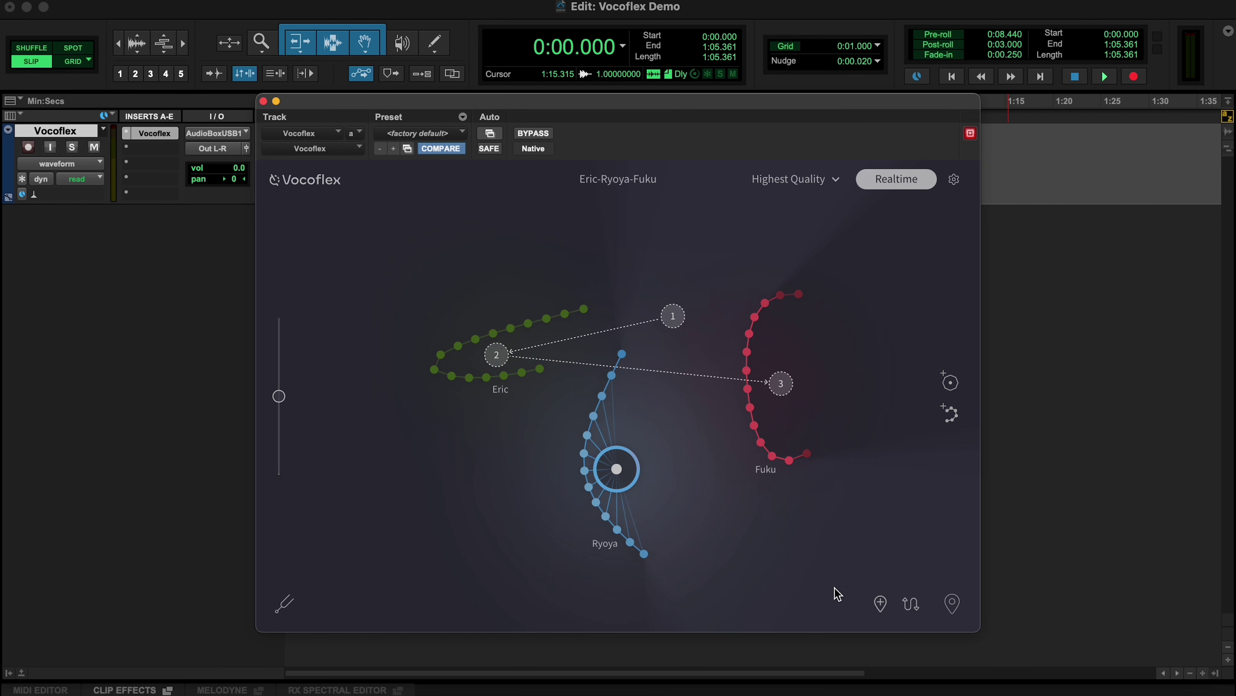
{"action": "left_click", "coordinate": [881, 605]}
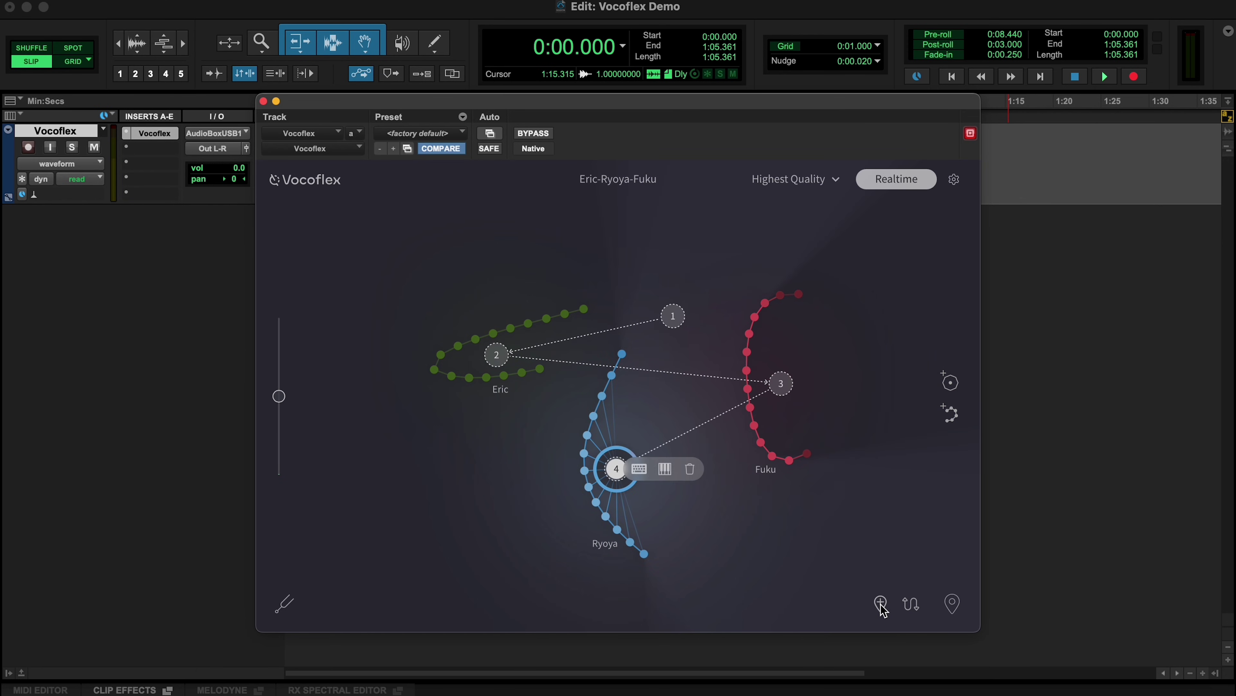
{"action": "left_click", "coordinate": [953, 607]}
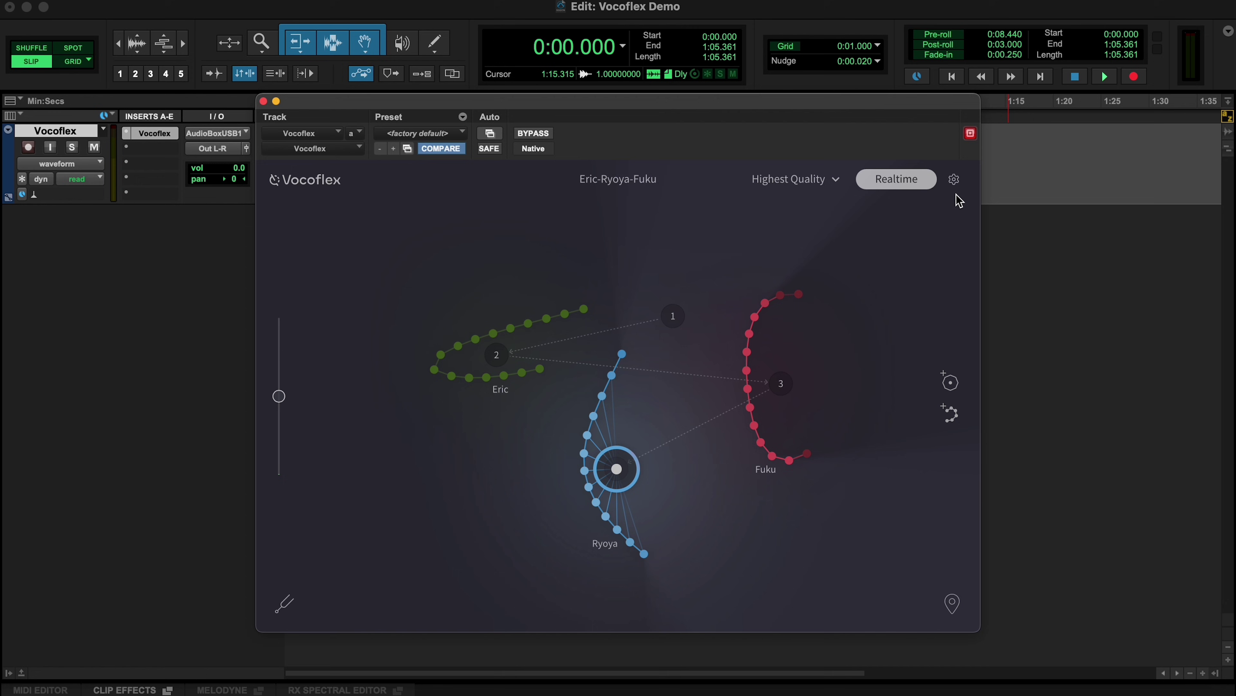
In Vocoflex settings, set the MIDI Control Device to microKEY2 KEYBOARD
{"action": "left_click", "coordinate": [954, 180]}
{"action": "left_click", "coordinate": [760, 431]}
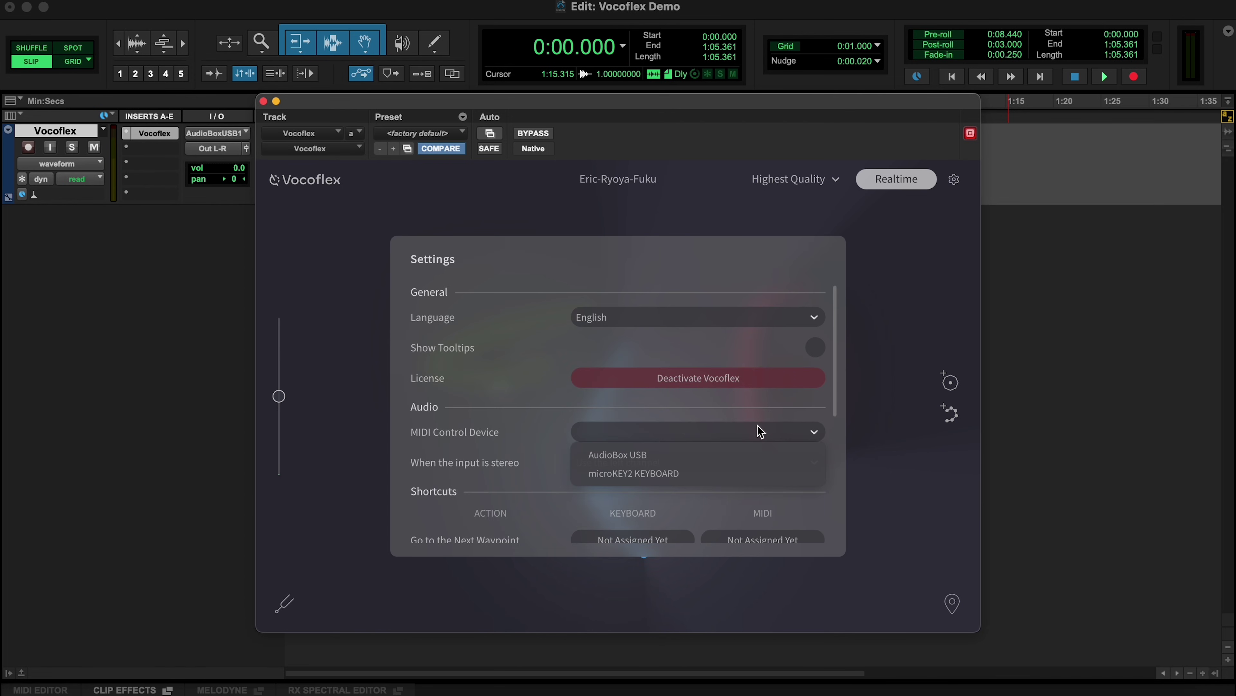
{"action": "left_click", "coordinate": [716, 472]}
Assign Note On C4 to Next Waypoint and Note On E4 to Previous Waypoint
{"action": "scroll", "coordinate": [716, 472], "scroll_direction": "down", "scroll_amount": 10}
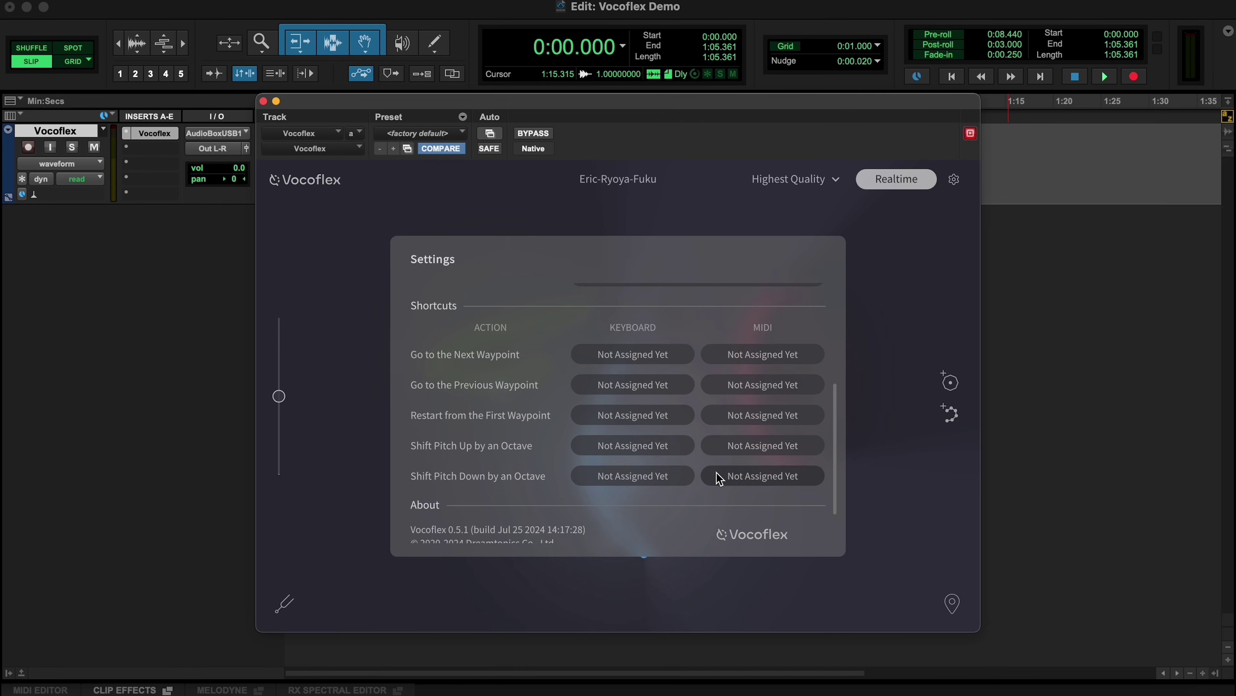
{"action": "left_click", "coordinate": [765, 310]}
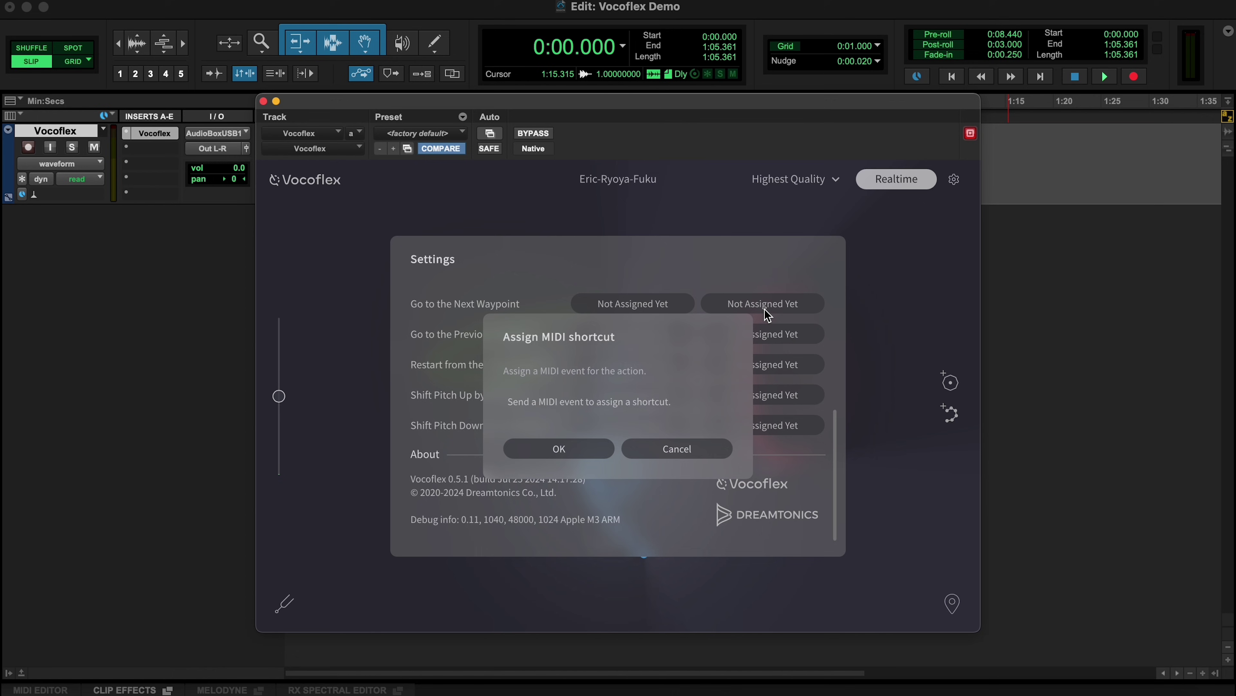
{"action": "left_click", "coordinate": [593, 447]}
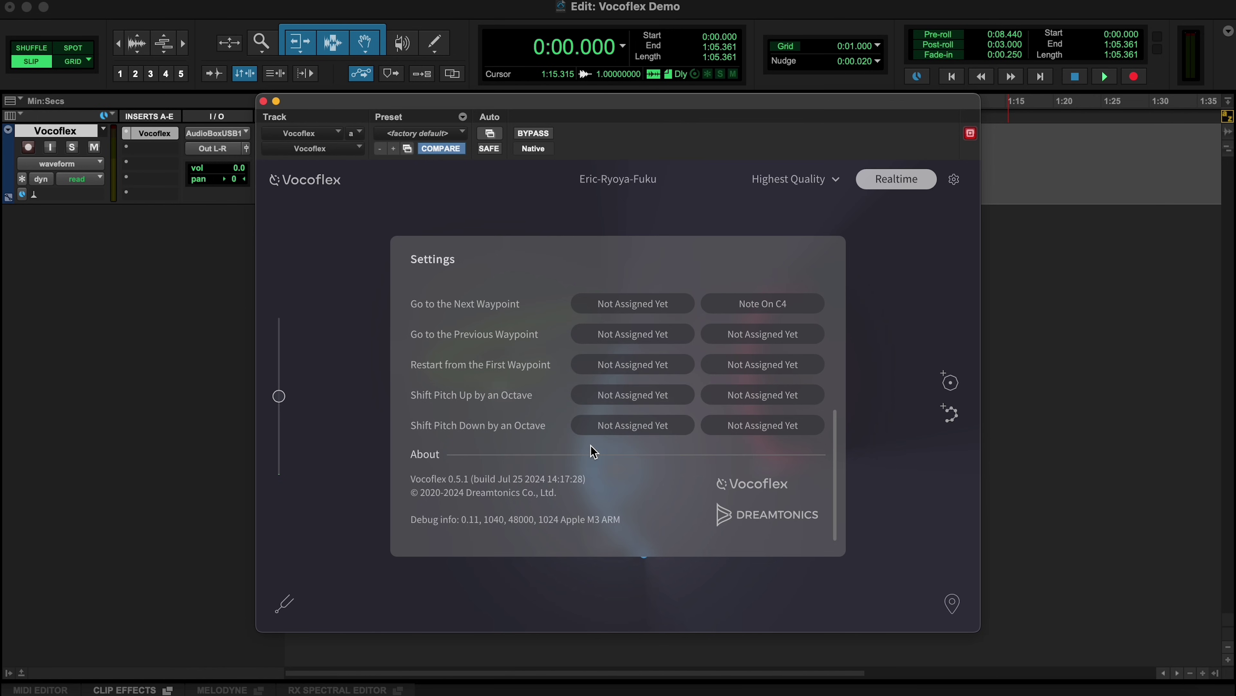
{"action": "left_click", "coordinate": [737, 336]}
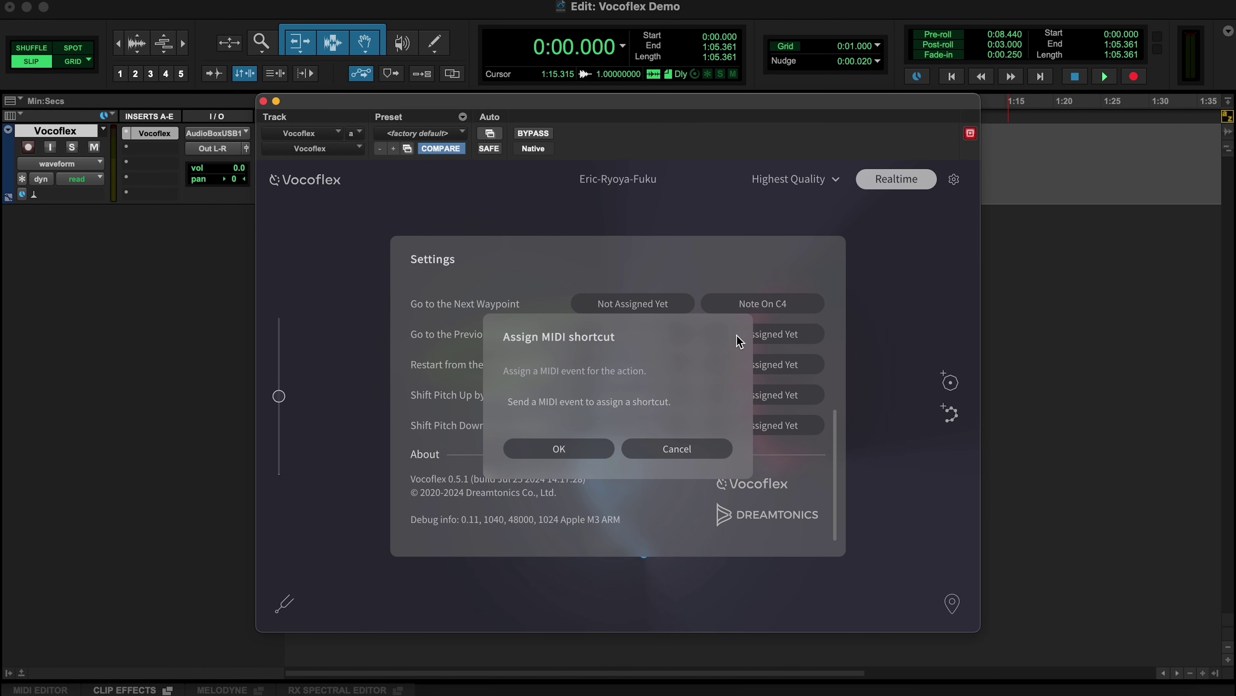
{"action": "left_click", "coordinate": [587, 449]}
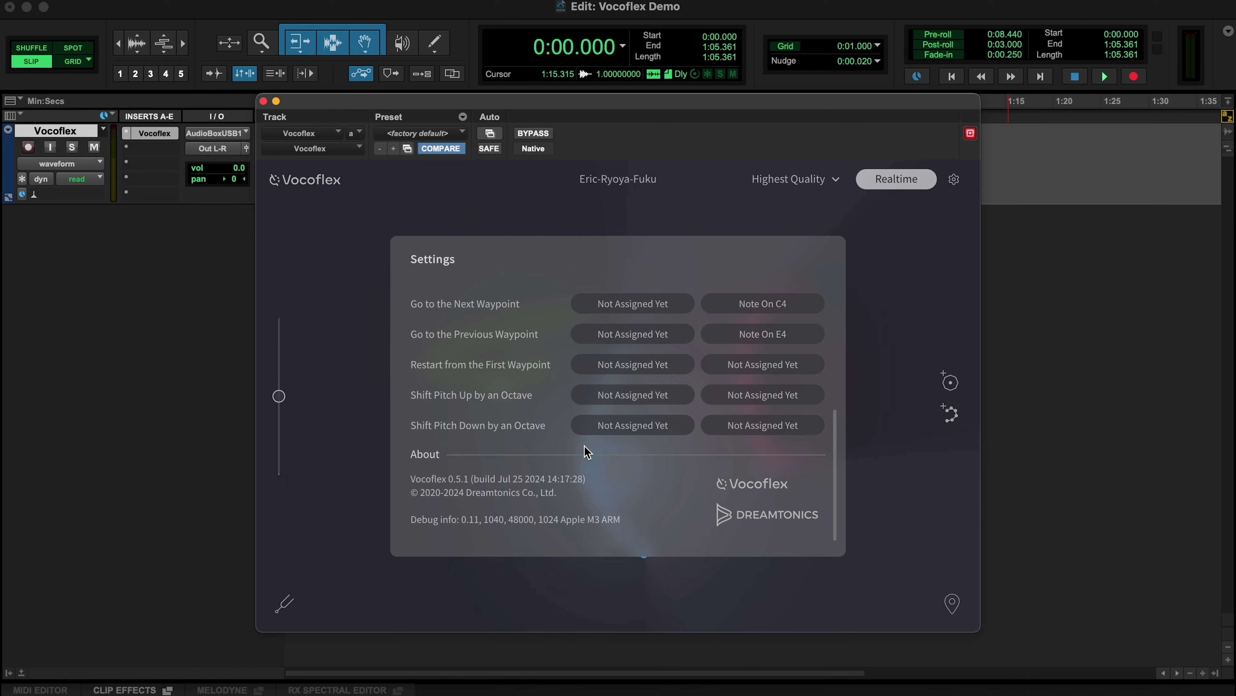
Close Settings, move the morph point back to waypoint 1, and turn on input monitoring
{"action": "left_click", "coordinate": [661, 225]}
{"action": "left_click_drag", "start_coordinate": [661, 217], "coordinate": [674, 315]}
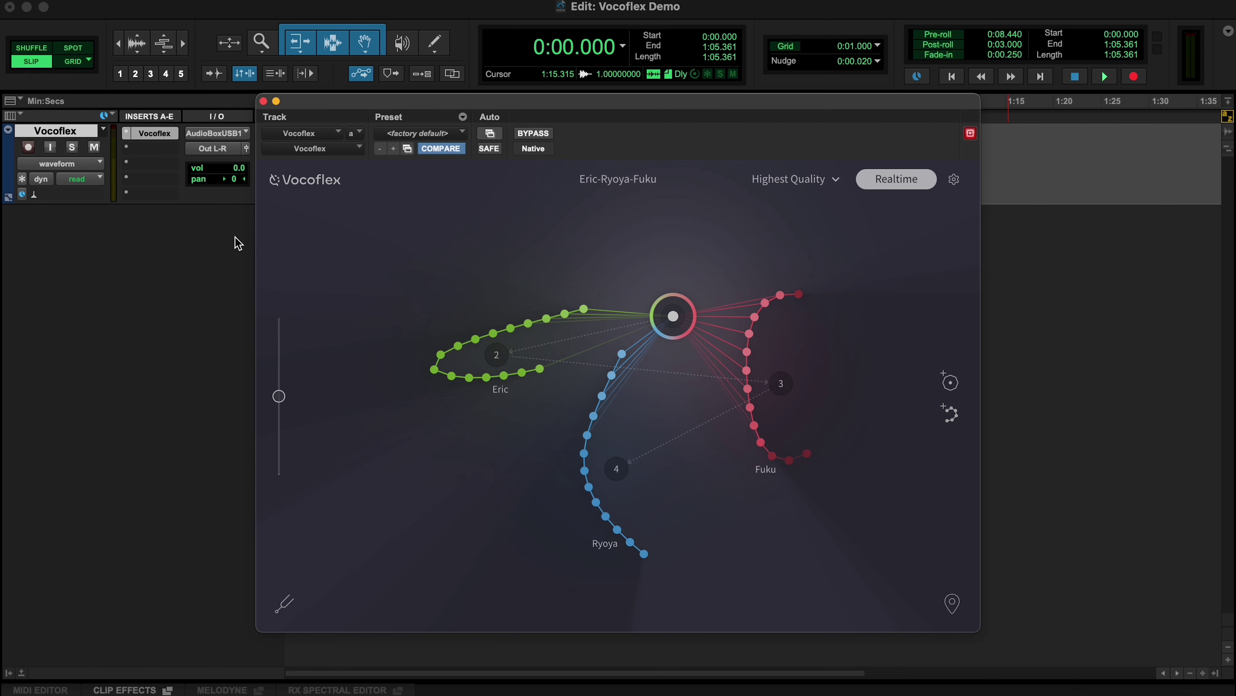
{"action": "left_click", "coordinate": [51, 149]}
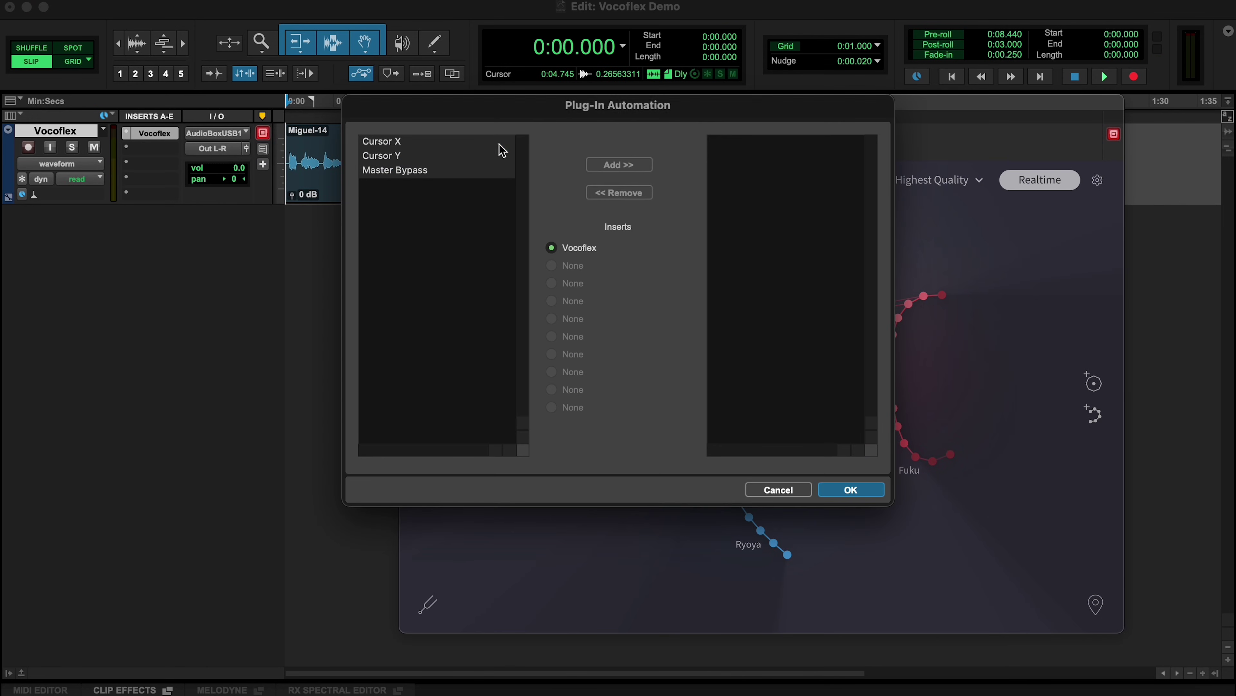
Add Cursor X and Cursor Y to Vocoflex's automated parameters and show their lanes
{"action": "left_click", "coordinate": [487, 142]}
{"action": "left_click", "coordinate": [604, 166]}
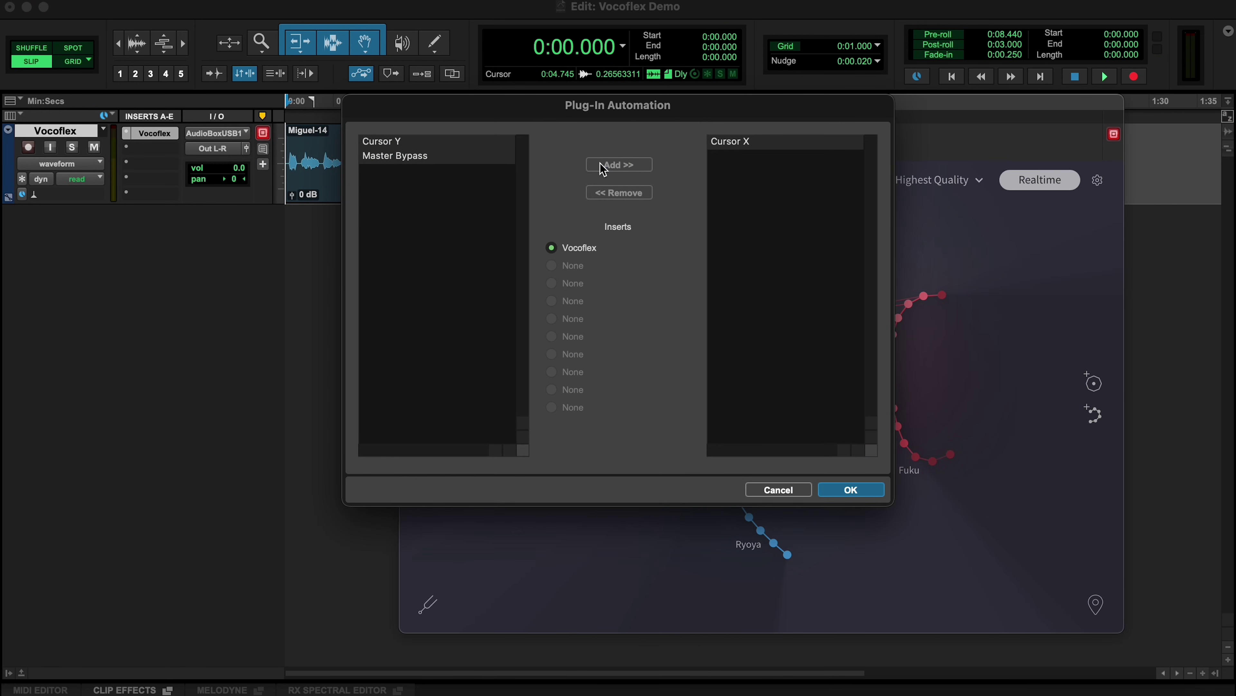
{"action": "left_click", "coordinate": [499, 141]}
{"action": "left_click", "coordinate": [619, 164]}
{"action": "left_click", "coordinate": [849, 489]}
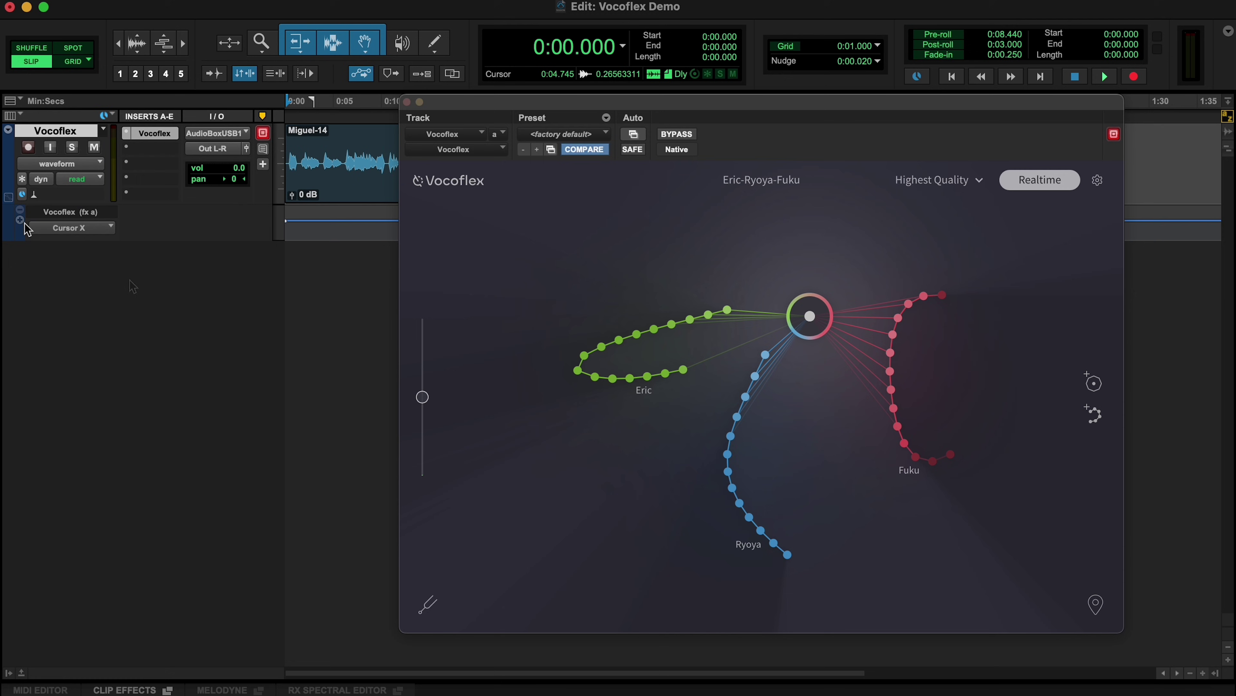
In Write mode, record a puck sweep from centre onto Eric's curve, then play it back
{"action": "left_click", "coordinate": [80, 179]}
{"action": "left_click", "coordinate": [73, 229]}
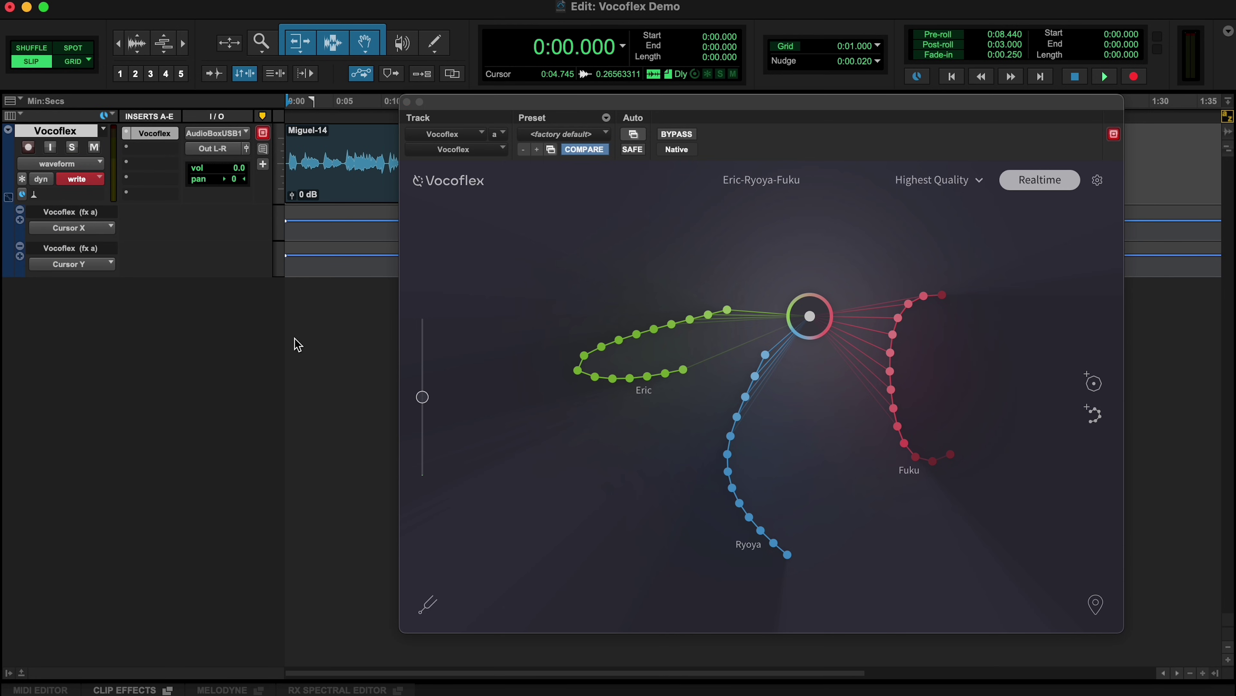
{"action": "key", "text": "space"}
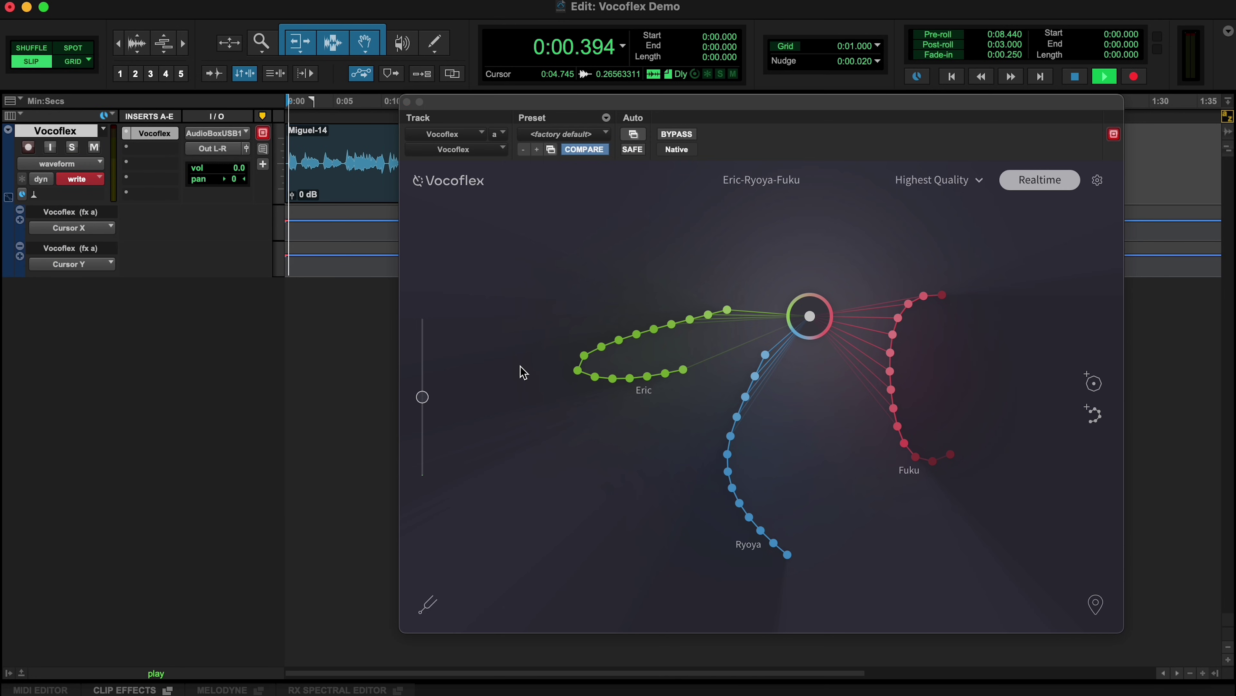
{"action": "mouse_move", "coordinate": [810, 317]}
{"action": "left_mouse_down"}
{"action": "mouse_move", "coordinate": [667, 349]}
{"action": "mouse_move", "coordinate": [651, 388]}
{"action": "mouse_move", "coordinate": [674, 428]}
{"action": "mouse_move", "coordinate": [711, 449]}
{"action": "mouse_move", "coordinate": [792, 453]}
{"action": "mouse_move", "coordinate": [891, 436]}
{"action": "mouse_move", "coordinate": [910, 415]}
{"action": "mouse_move", "coordinate": [912, 355]}
{"action": "mouse_move", "coordinate": [808, 310]}
{"action": "left_mouse_up"}
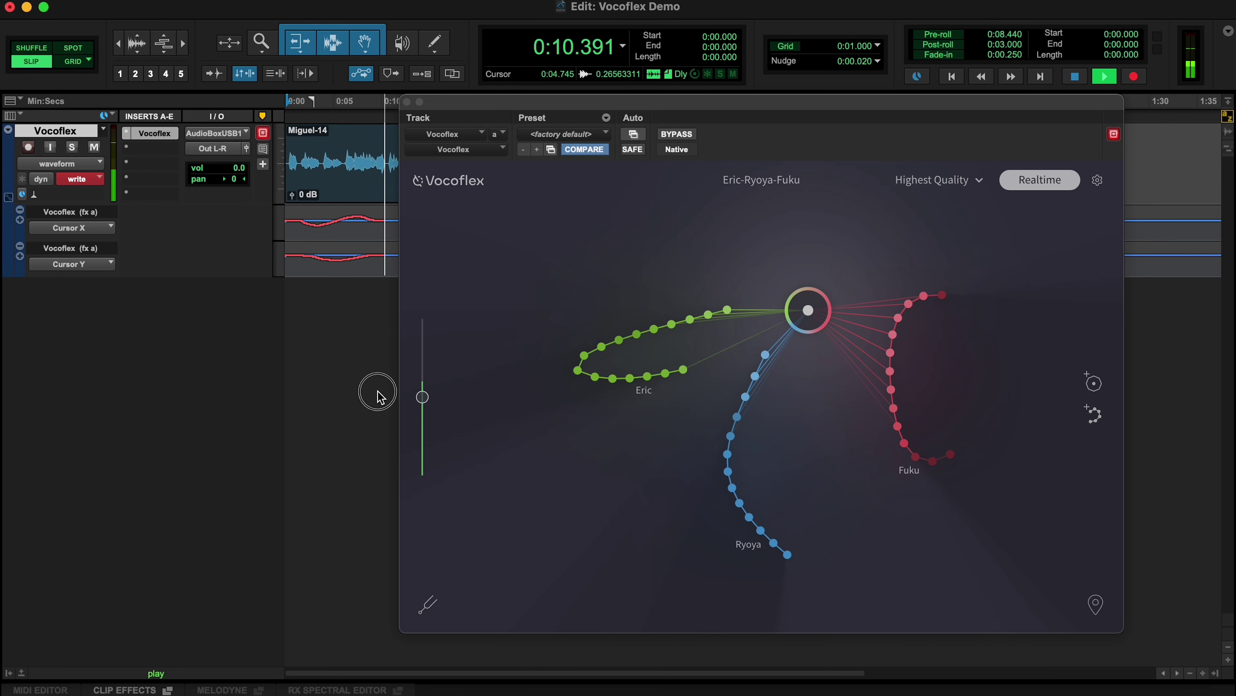
{"action": "key", "text": "space"}
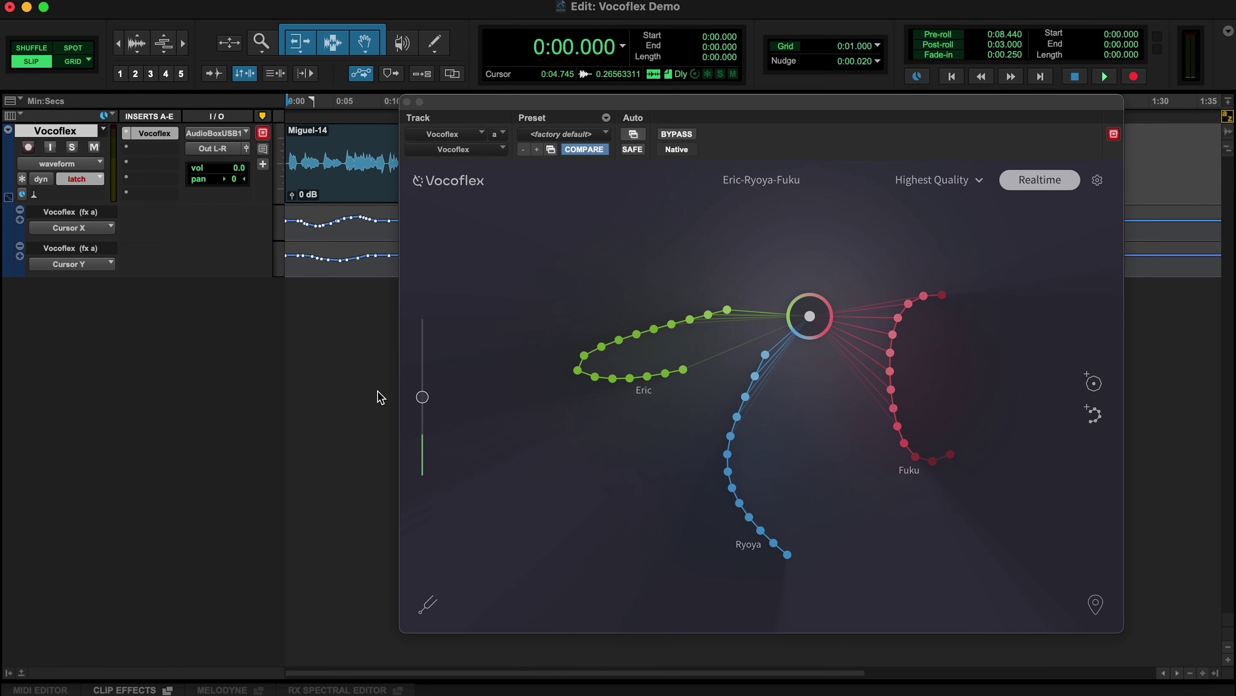
{"action": "key", "text": "space"}
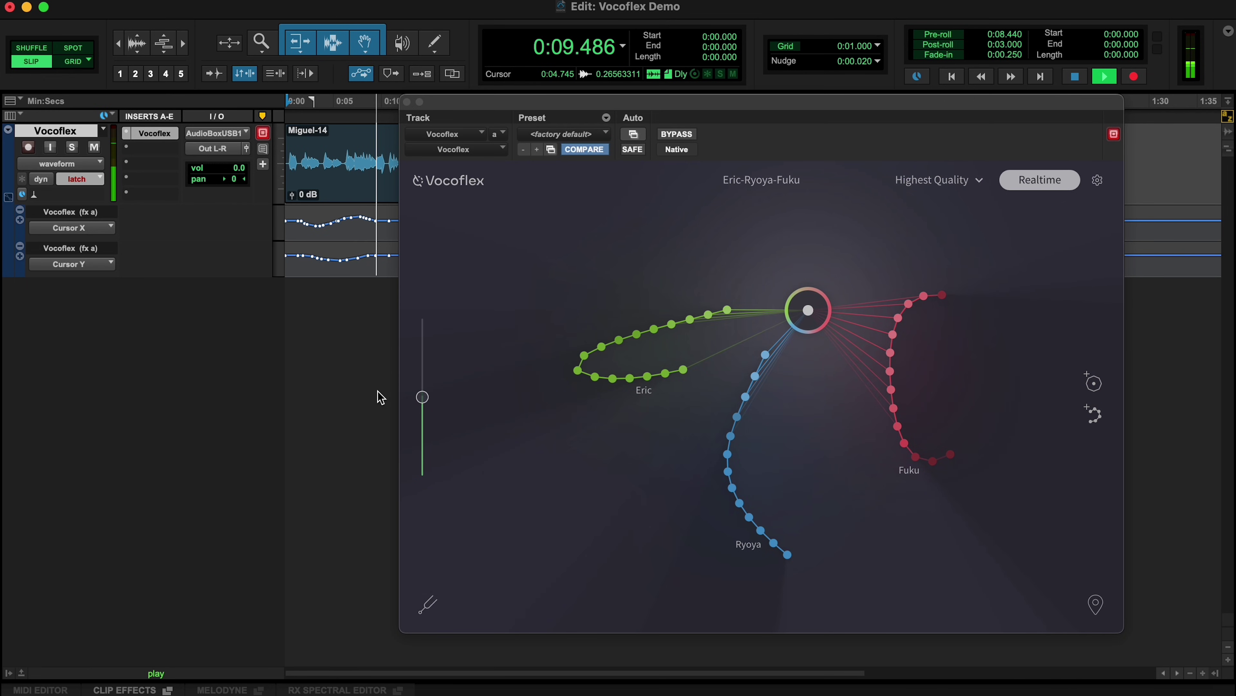
{"action": "key", "text": "space"}
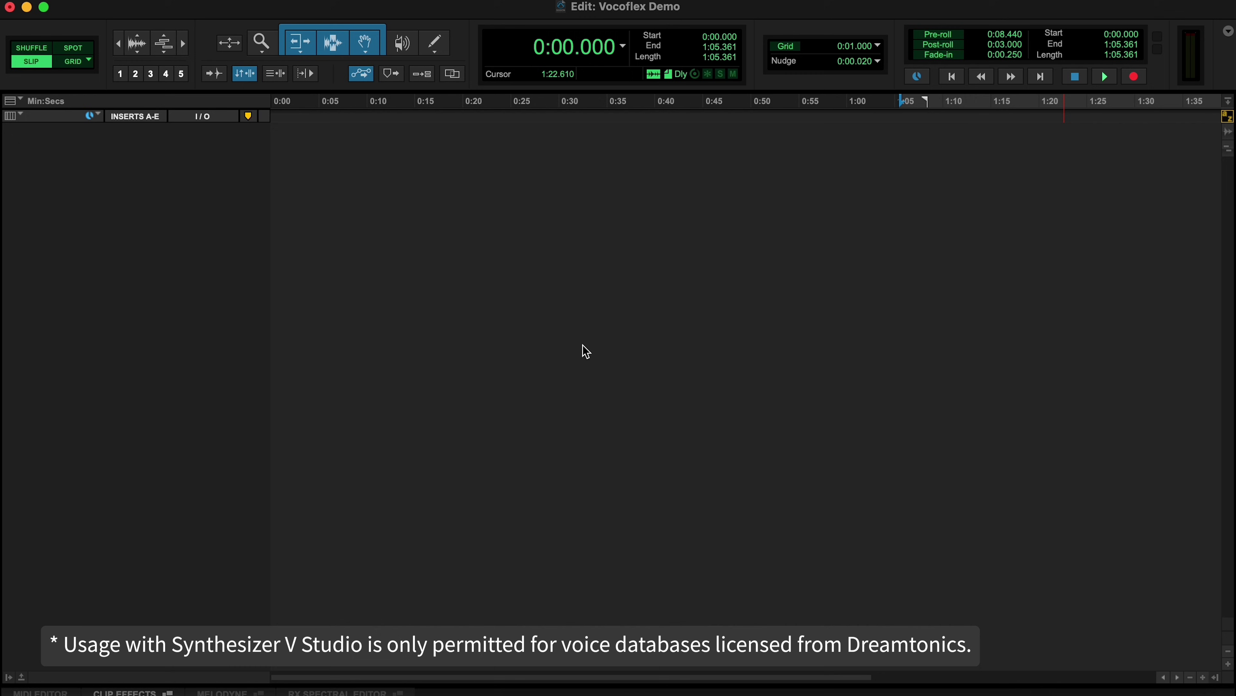
Create a new instrument track running Synthesizer V Studio
{"action": "left_click", "coordinate": [256, 4]}
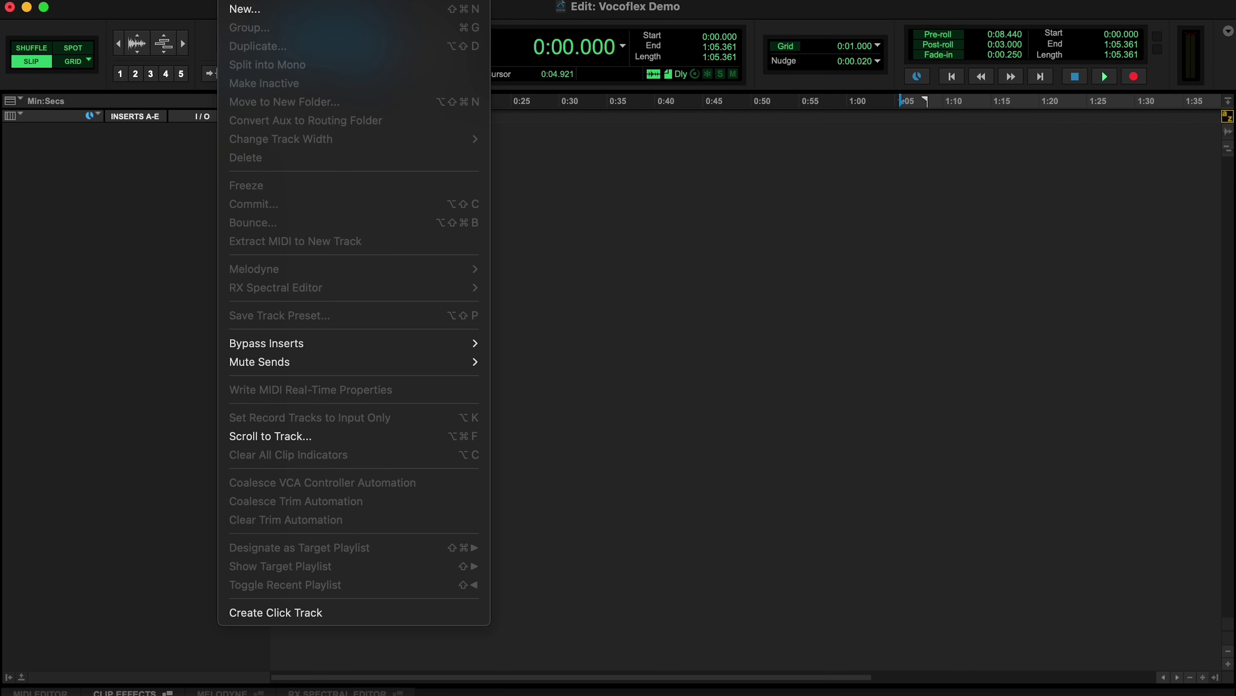
{"action": "left_click", "coordinate": [247, 8]}
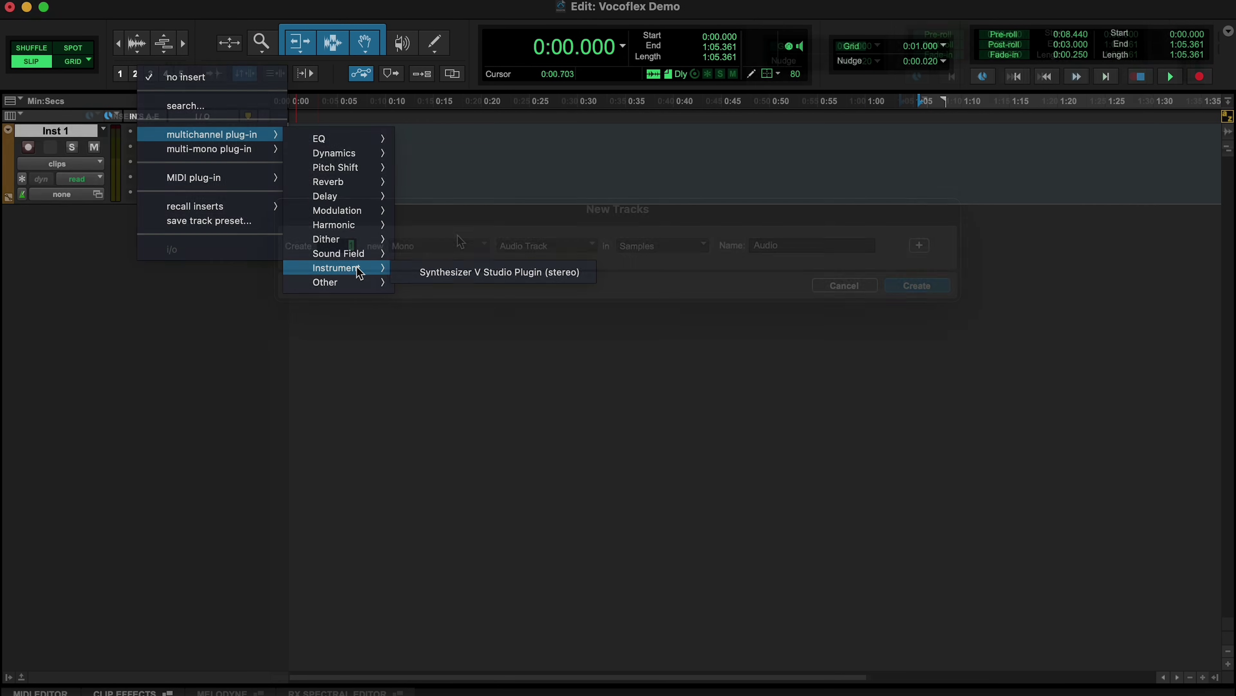
{"action": "left_click", "coordinate": [403, 272]}
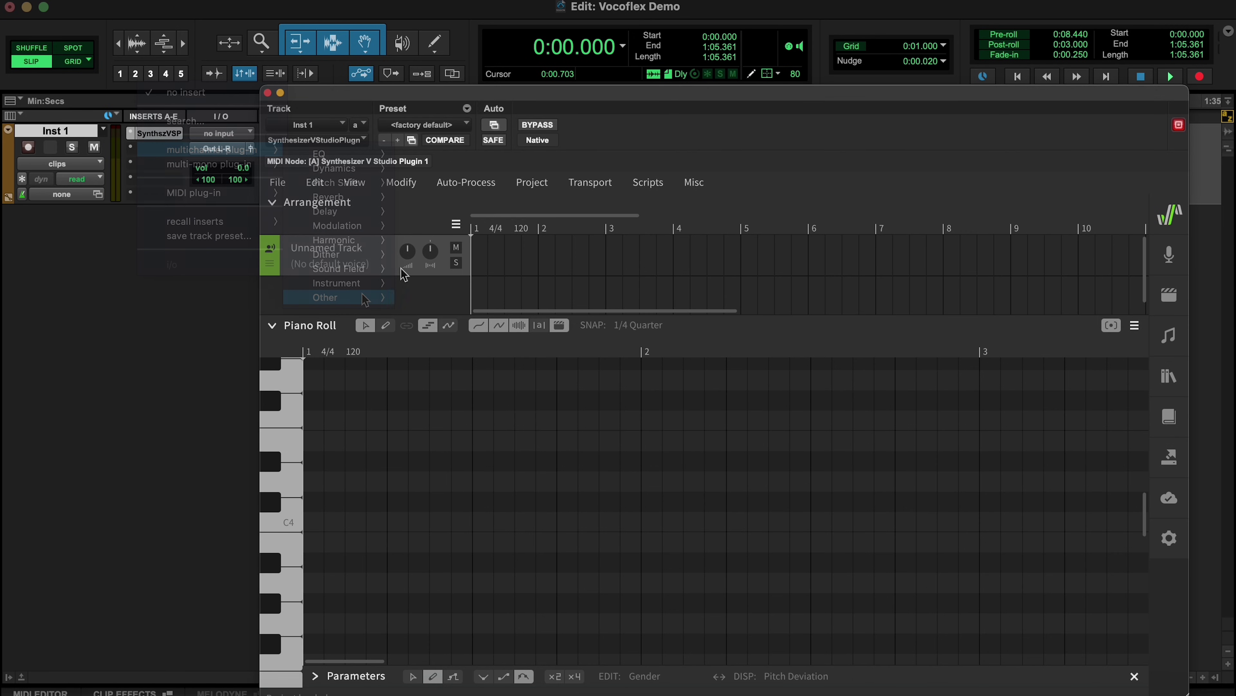
Add Vocoflex on the second insert and load its Eric-Ryoya-Fuku preset
{"action": "left_click", "coordinate": [156, 147]}
{"action": "mouse_move", "coordinate": [336, 297]}
{"action": "left_click", "coordinate": [446, 331]}
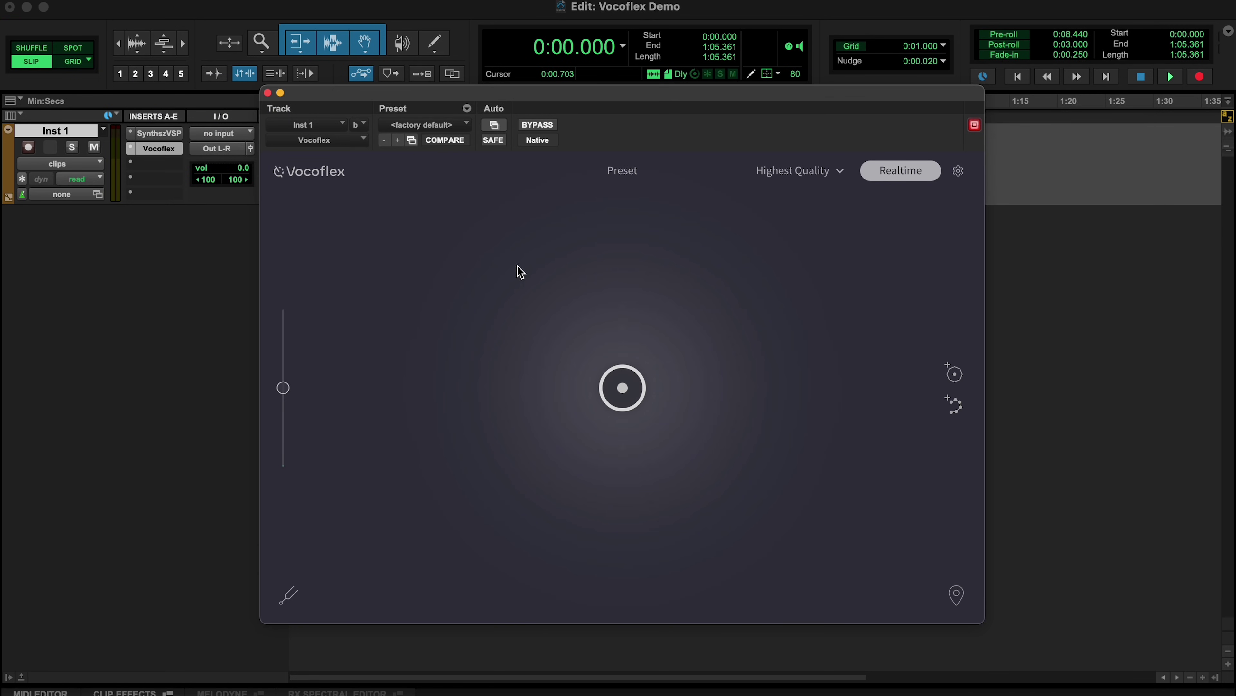
{"action": "left_click", "coordinate": [634, 171]}
{"action": "left_click", "coordinate": [632, 207]}
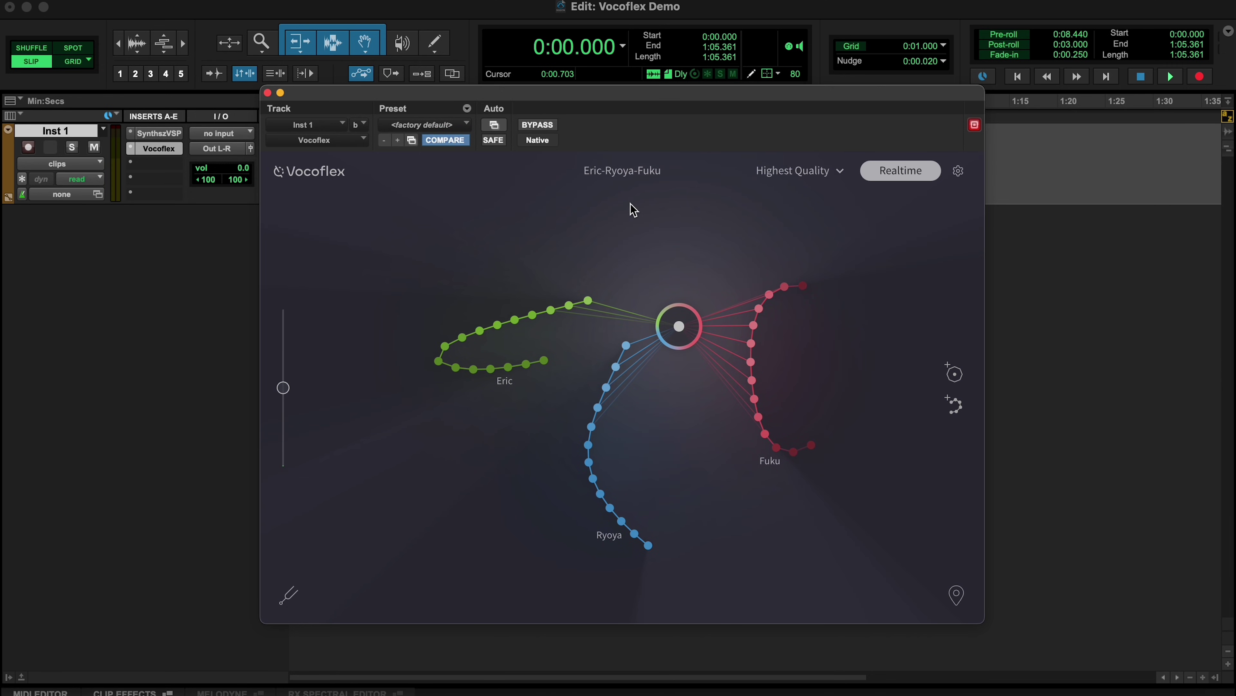
In Synthesizer V, choose the Natalie voice and change the tempo to 127
{"action": "left_click", "coordinate": [158, 133]}
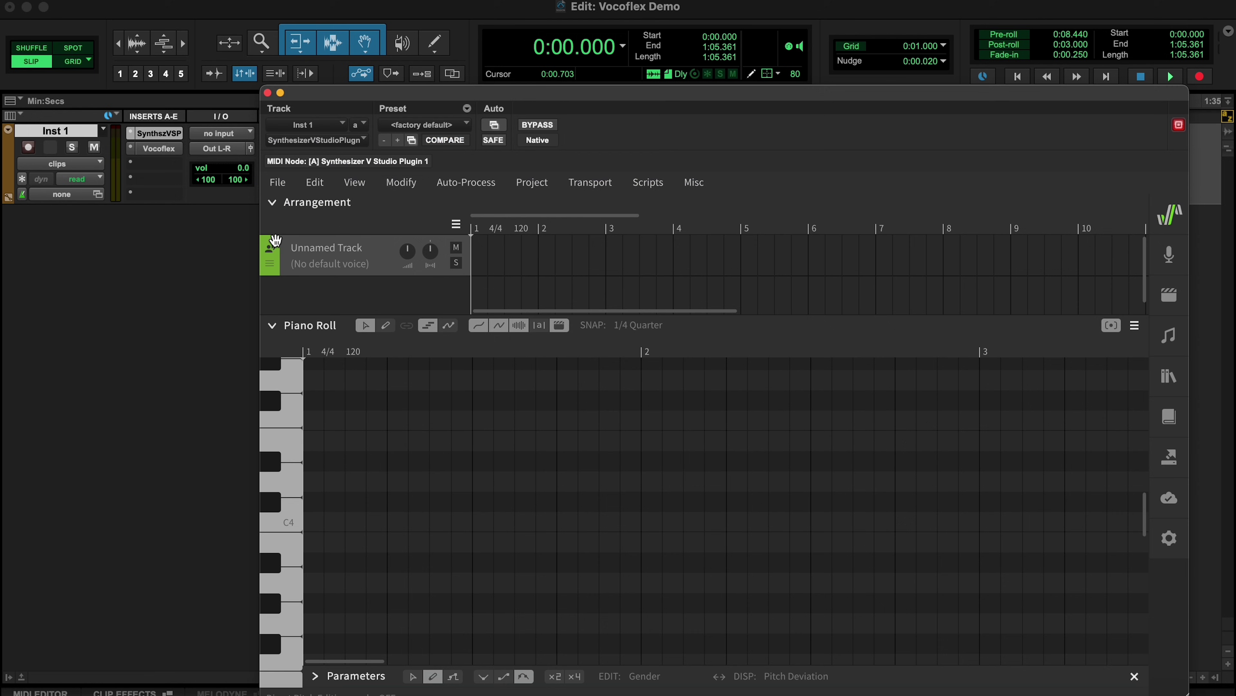
{"action": "left_click", "coordinate": [306, 263]}
{"action": "key", "text": "Escape"}
{"action": "double_click", "coordinate": [358, 351]}
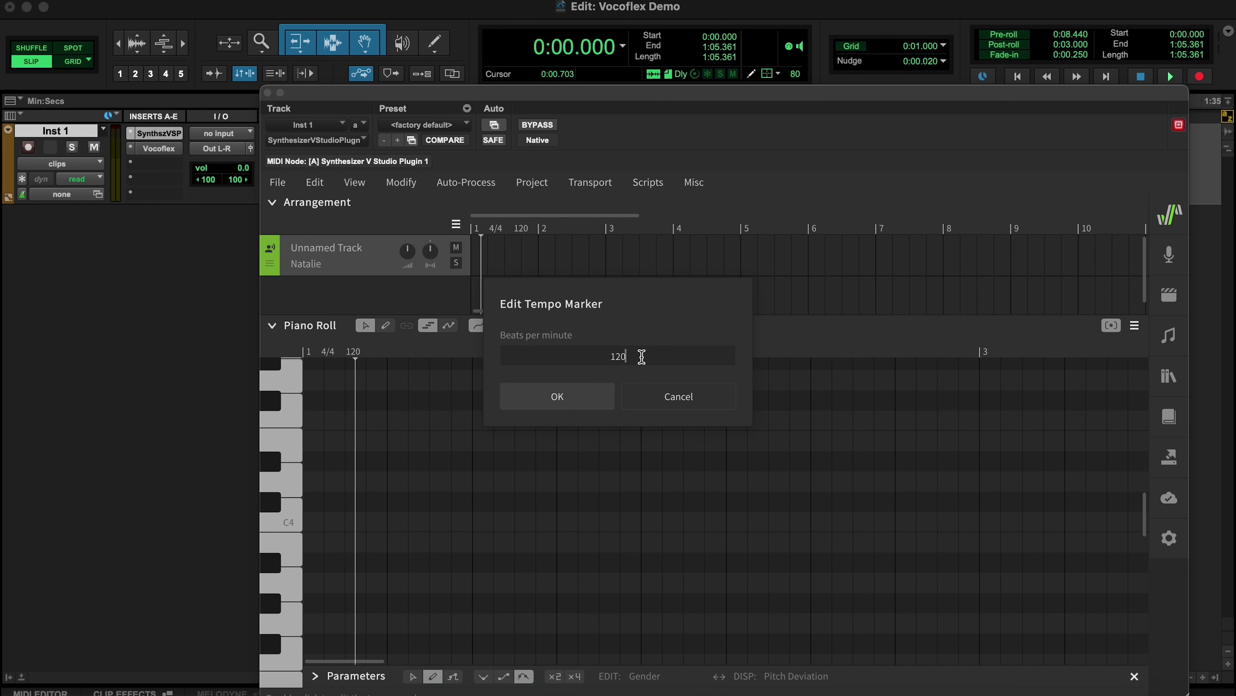
{"action": "key", "text": "BackSpace"}
{"action": "type", "text": "7"}
{"action": "key", "text": "Return"}
Draw a short melody, paste lyrics across its notes, and return to Vocoflex
{"action": "left_click_drag", "start_coordinate": [643, 517], "coordinate": [723, 516]}
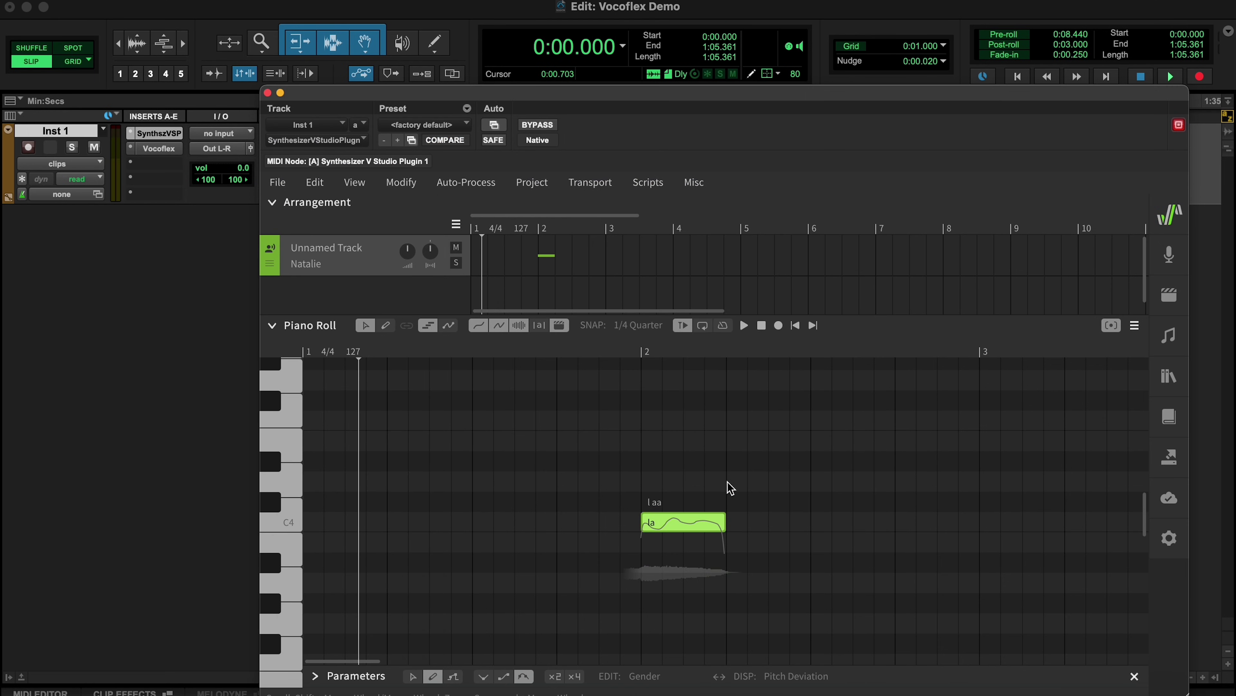
{"action": "left_click_drag", "start_coordinate": [605, 491], "coordinate": [676, 491]}
{"action": "left_click_drag", "start_coordinate": [672, 396], "coordinate": [759, 395]}
{"action": "type", "text": "hey i just want you to help me feel like heaven + again +"}
{"action": "key", "text": "Return"}
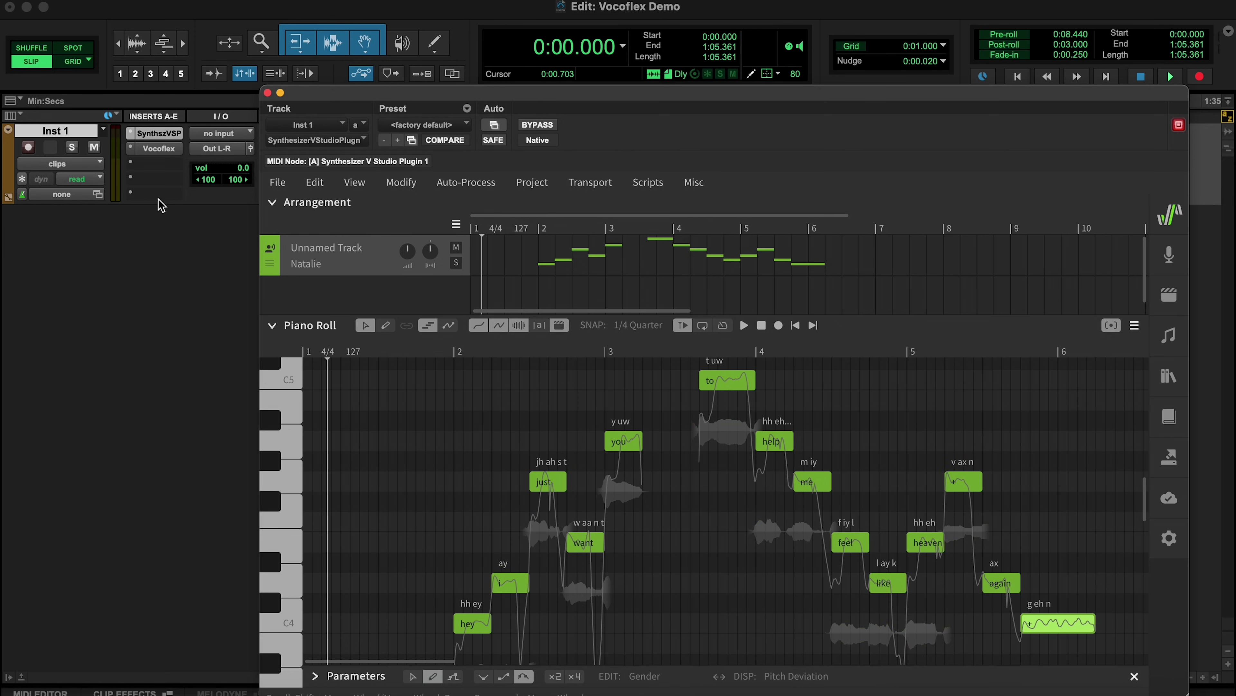
{"action": "left_click", "coordinate": [156, 150]}
{"action": "left_click", "coordinate": [191, 332]}
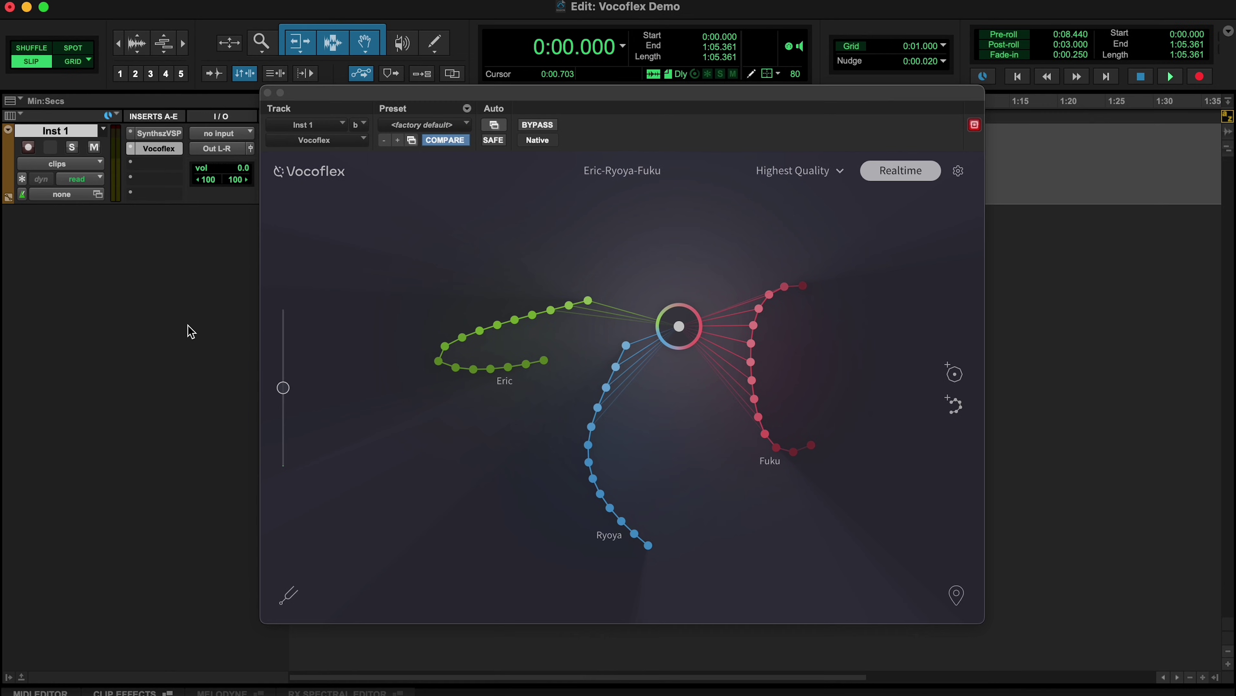
Play the vocal while morphing it onto Eric, then stop at the start
{"action": "key", "text": "space"}
{"action": "mouse_move", "coordinate": [673, 335]}
{"action": "left_mouse_down"}
{"action": "mouse_move", "coordinate": [621, 324]}
{"action": "mouse_move", "coordinate": [499, 345]}
{"action": "mouse_move", "coordinate": [622, 479]}
{"action": "mouse_move", "coordinate": [794, 398]}
{"action": "mouse_move", "coordinate": [776, 361]}
{"action": "mouse_move", "coordinate": [723, 318]}
{"action": "mouse_move", "coordinate": [674, 315]}
{"action": "left_mouse_up"}
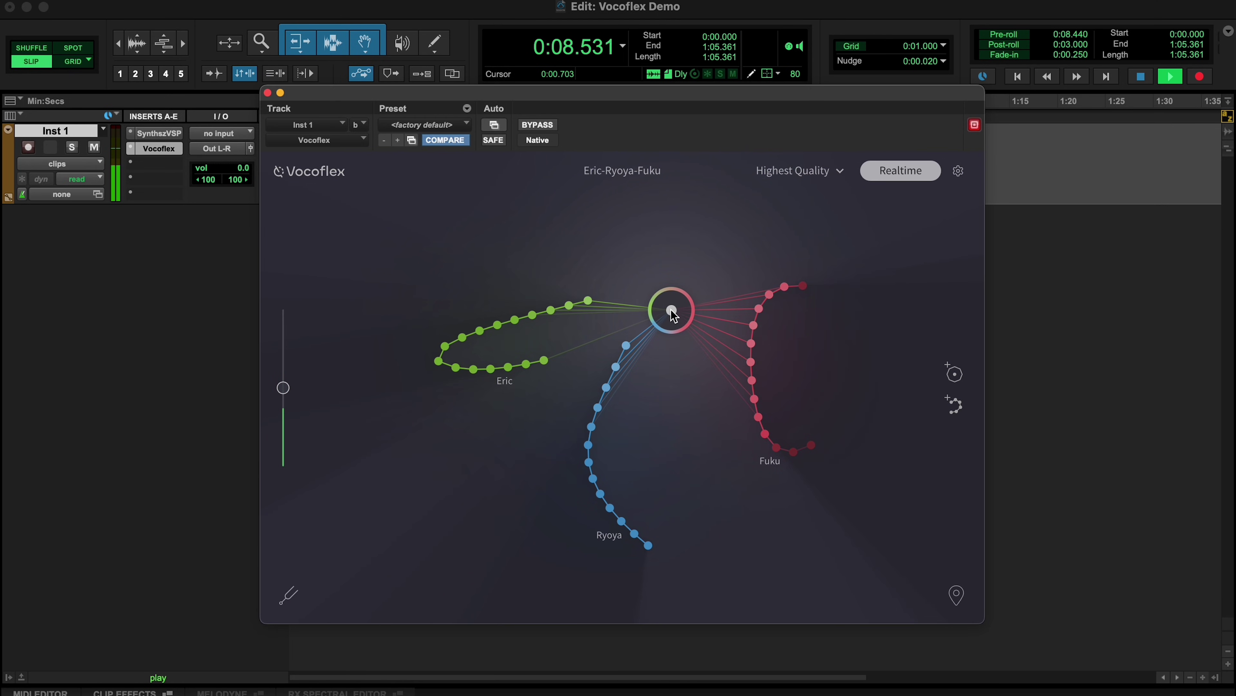
{"action": "left_click", "coordinate": [230, 380]}
{"action": "key", "text": "space"}
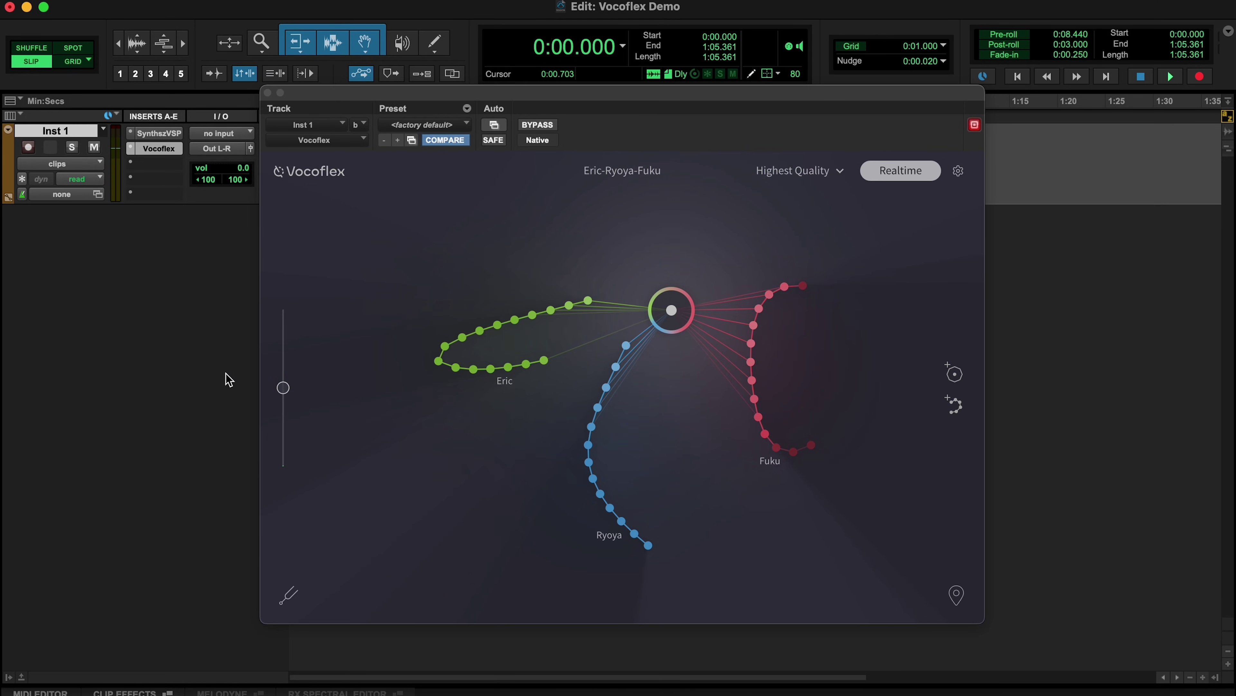
Import Jose.wav as a new voice and sweep the morph from Fuku past Ryoya to Eric
{"action": "left_click", "coordinate": [956, 407]}
{"action": "left_click", "coordinate": [650, 307]}
{"action": "left_click", "coordinate": [908, 432]}
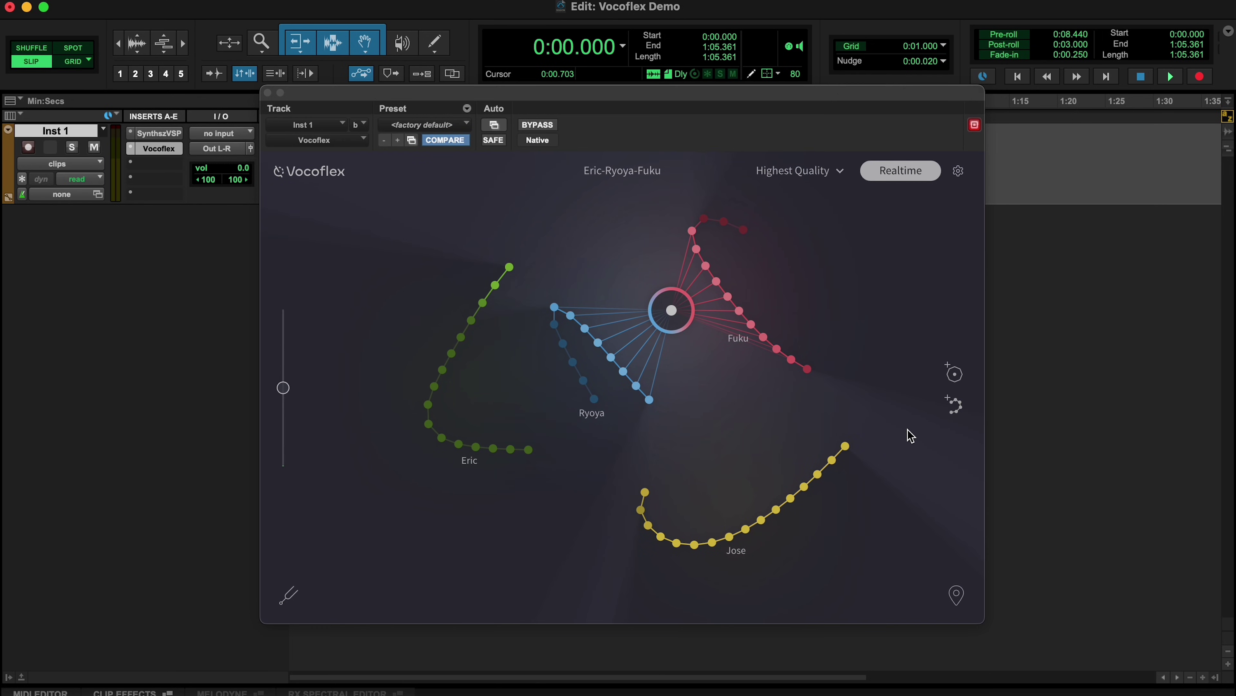
{"action": "key", "text": "space"}
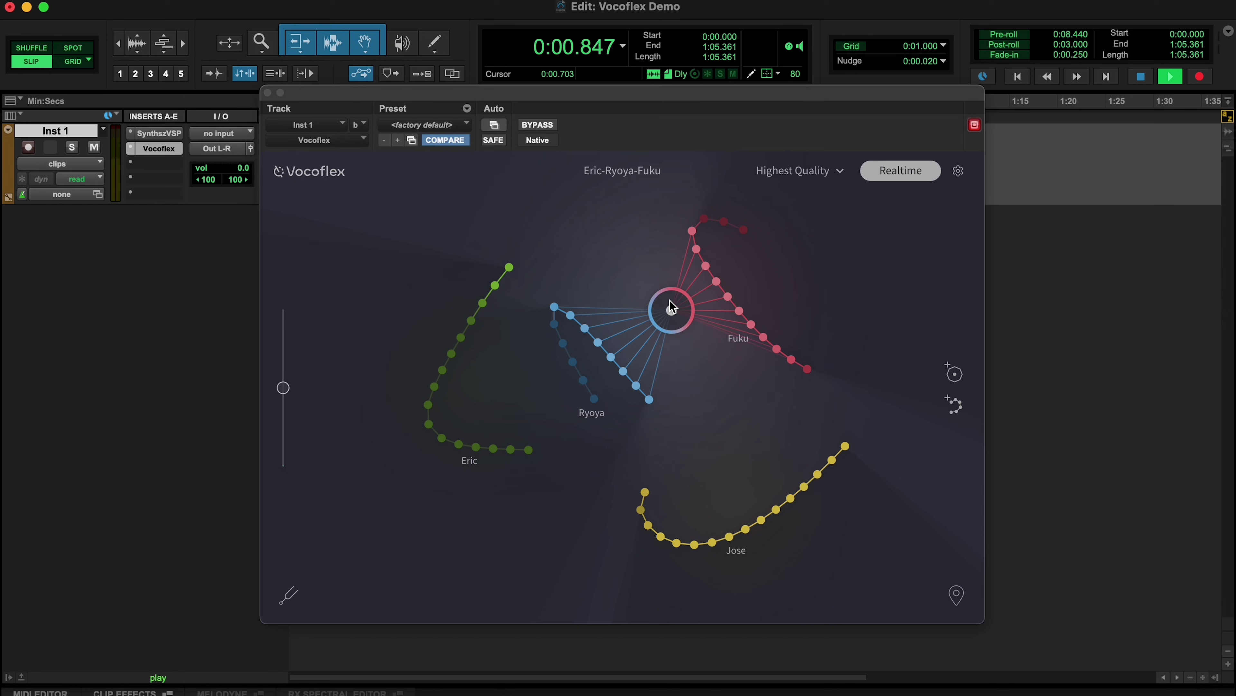
{"action": "mouse_move", "coordinate": [673, 314]}
{"action": "left_mouse_down"}
{"action": "mouse_move", "coordinate": [599, 363]}
{"action": "mouse_move", "coordinate": [557, 363]}
{"action": "mouse_move", "coordinate": [489, 398]}
{"action": "mouse_move", "coordinate": [684, 465]}
{"action": "mouse_move", "coordinate": [731, 494]}
{"action": "mouse_move", "coordinate": [763, 477]}
{"action": "mouse_move", "coordinate": [820, 323]}
{"action": "mouse_move", "coordinate": [751, 246]}
{"action": "mouse_move", "coordinate": [566, 265]}
{"action": "mouse_move", "coordinate": [511, 353]}
{"action": "mouse_move", "coordinate": [533, 427]}
{"action": "mouse_move", "coordinate": [640, 499]}
{"action": "mouse_move", "coordinate": [740, 441]}
{"action": "mouse_move", "coordinate": [672, 331]}
{"action": "left_mouse_up"}
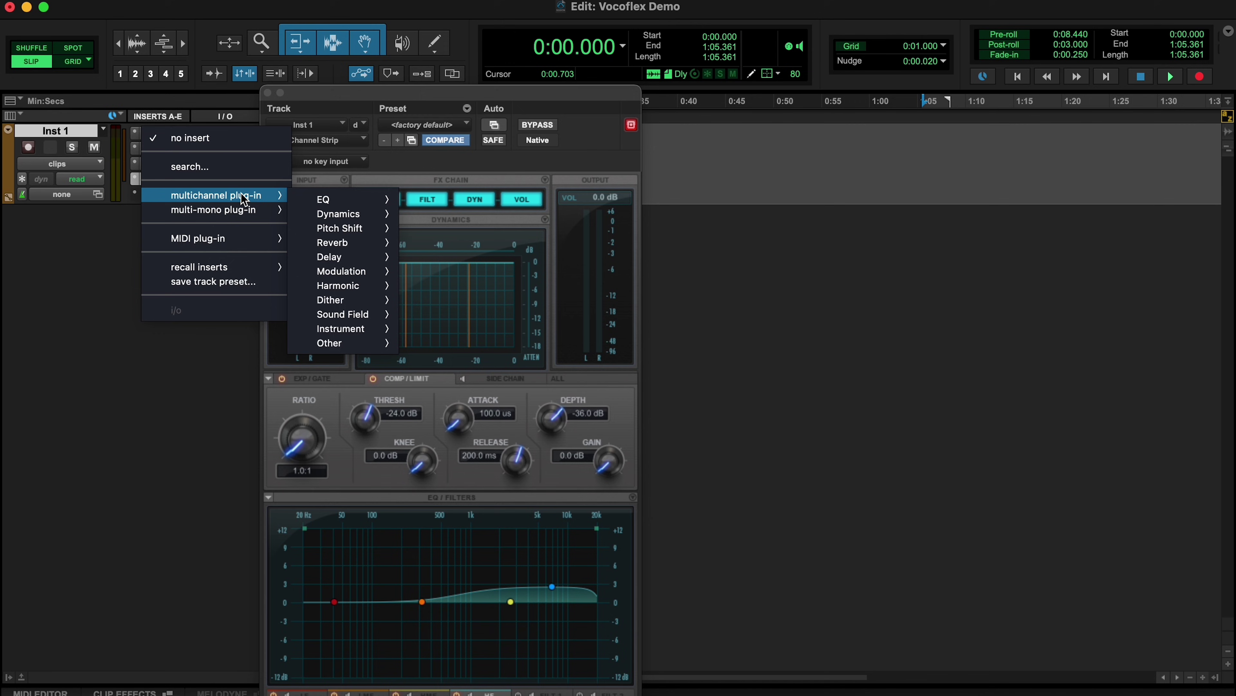
Insert D-Verb (stereo) on Inst 1 and set its mix to 25 %
{"action": "mouse_move", "coordinate": [348, 248]}
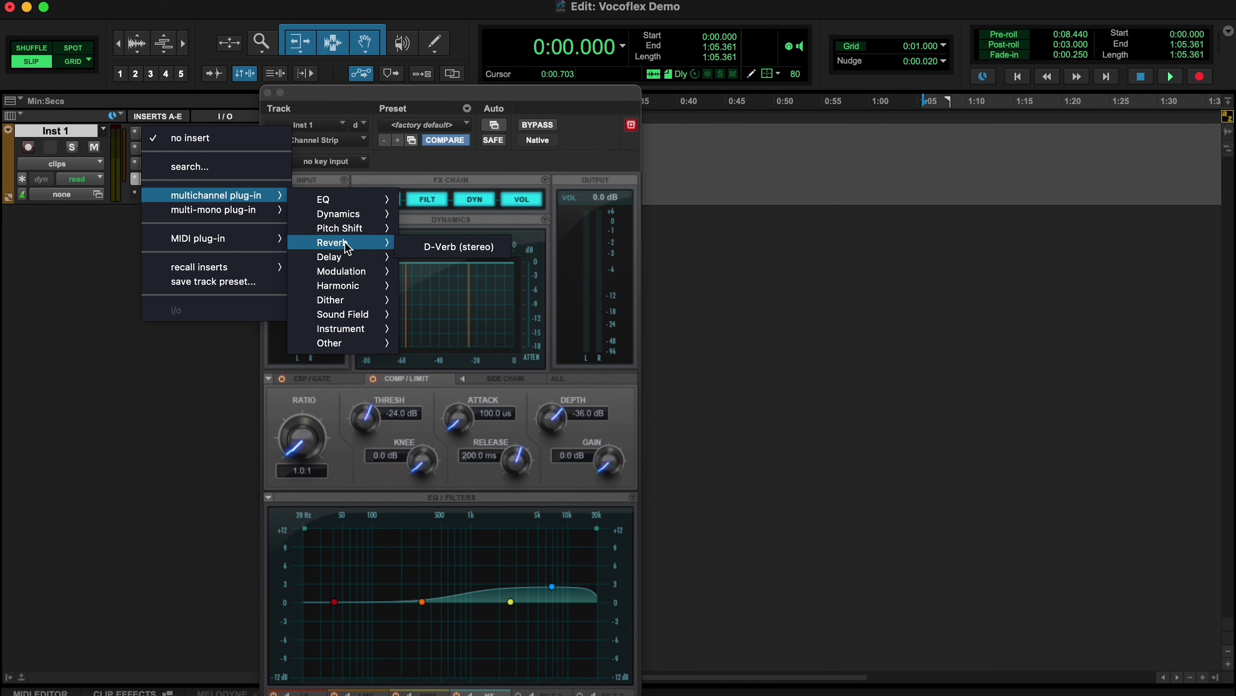
{"action": "left_click", "coordinate": [428, 247]}
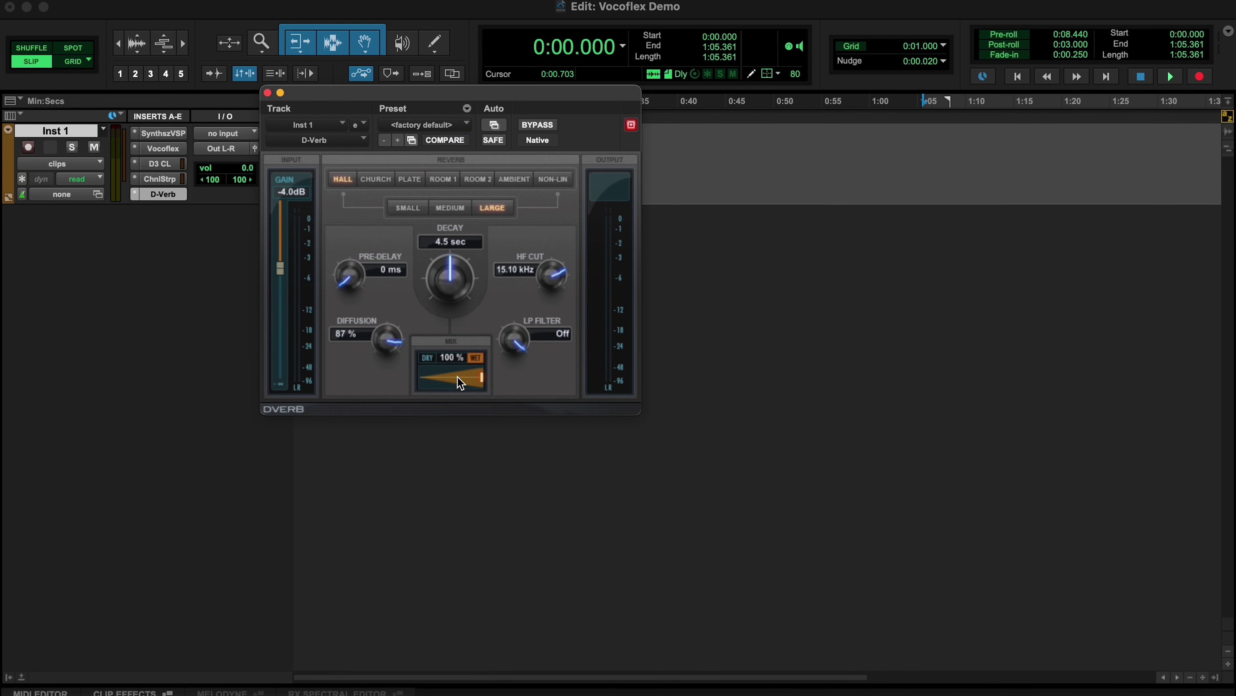
{"action": "left_click", "coordinate": [404, 383]}
{"action": "left_click_drag", "start_coordinate": [403, 384], "coordinate": [402, 384]}
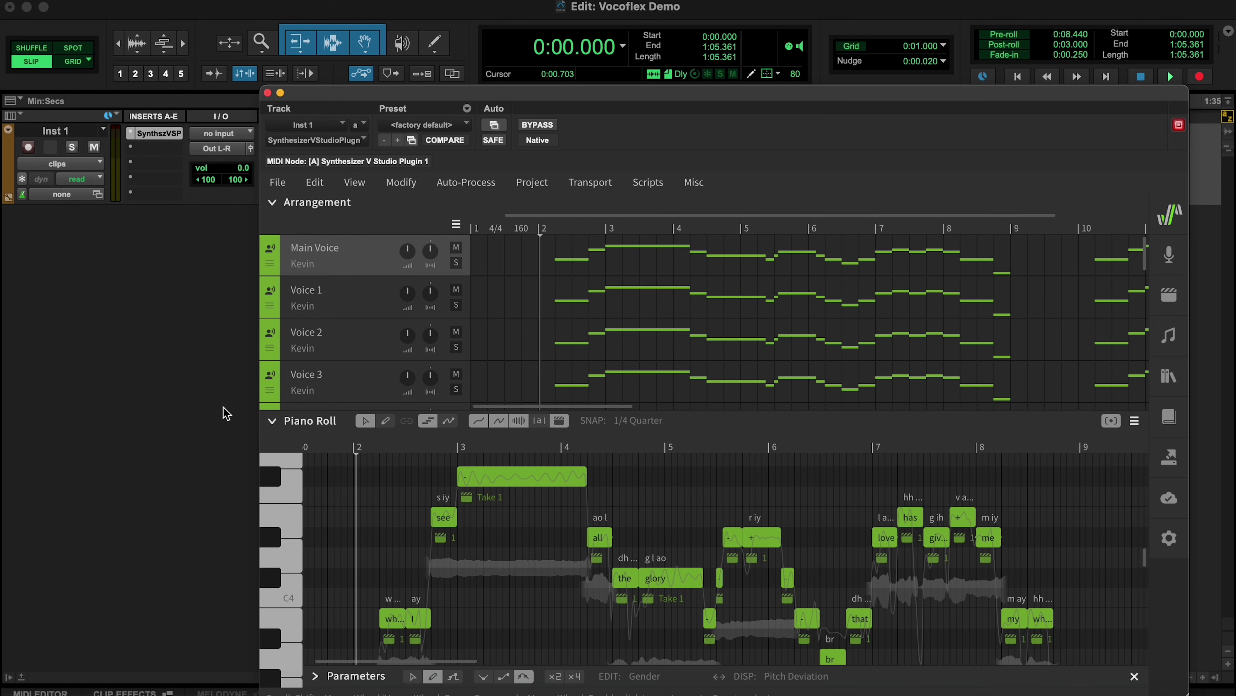
Switch Synthesizer V's Channel Layout setting to Track Combined
{"action": "left_click", "coordinate": [1170, 538]}
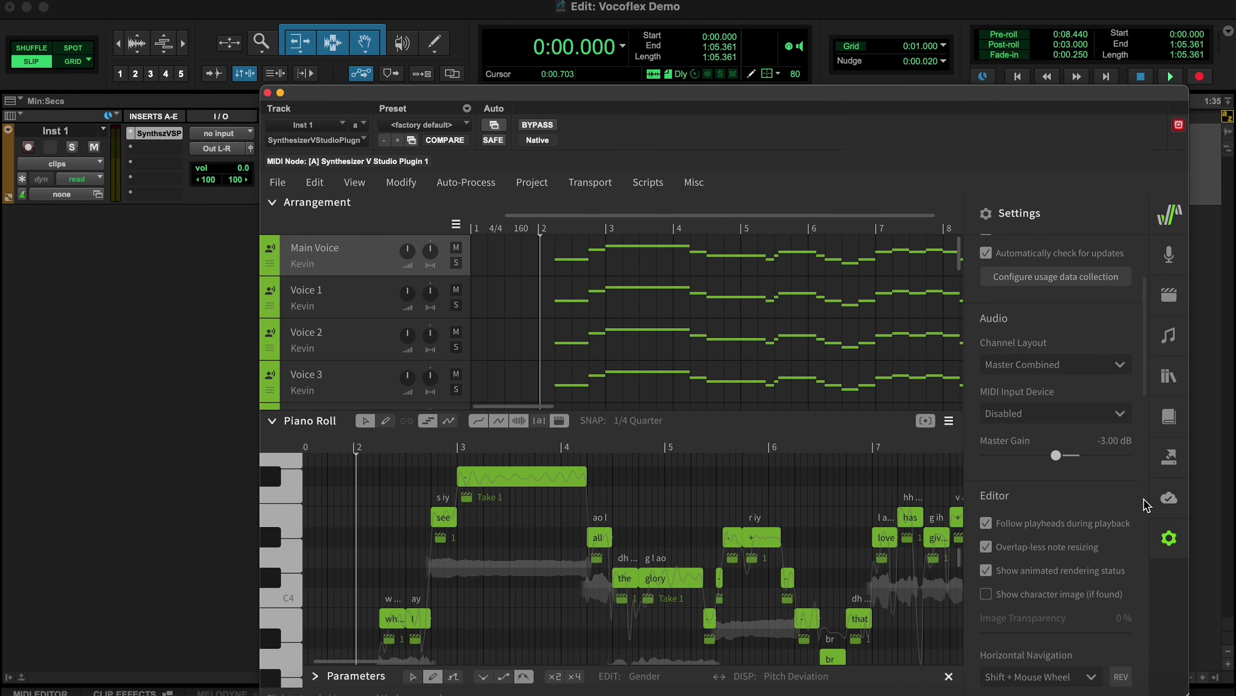
{"action": "left_click", "coordinate": [1062, 365]}
{"action": "left_click", "coordinate": [1041, 424]}
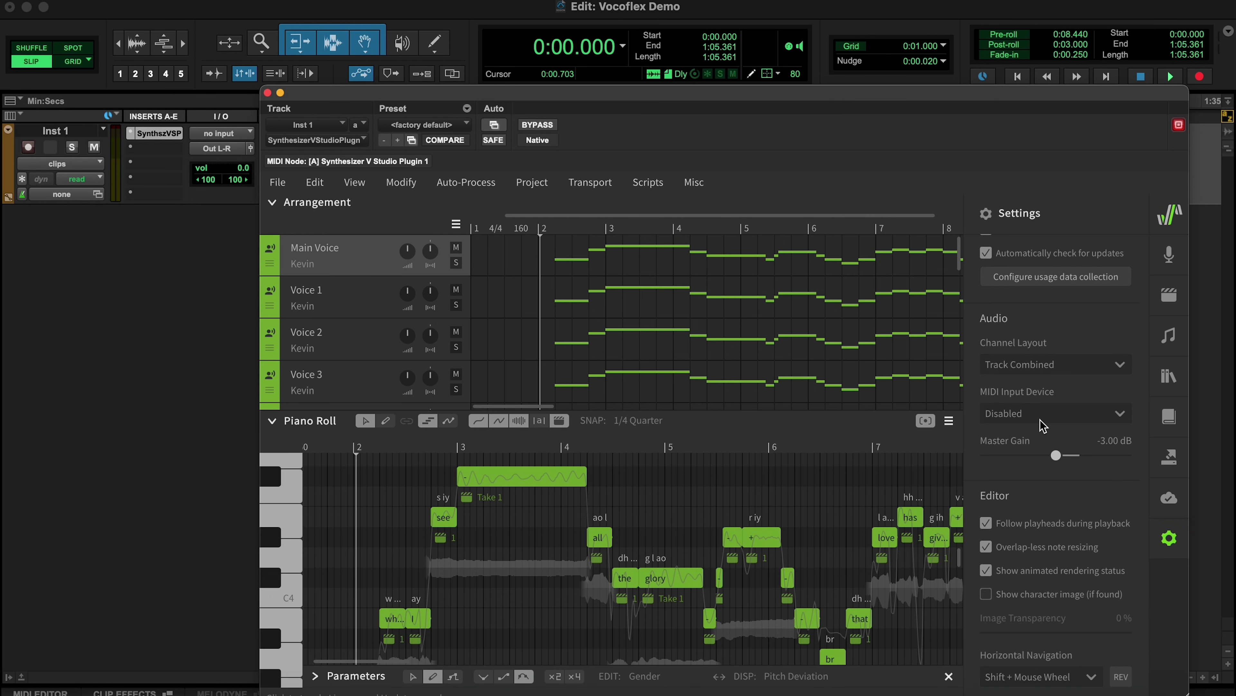
{"action": "left_click", "coordinate": [1169, 538]}
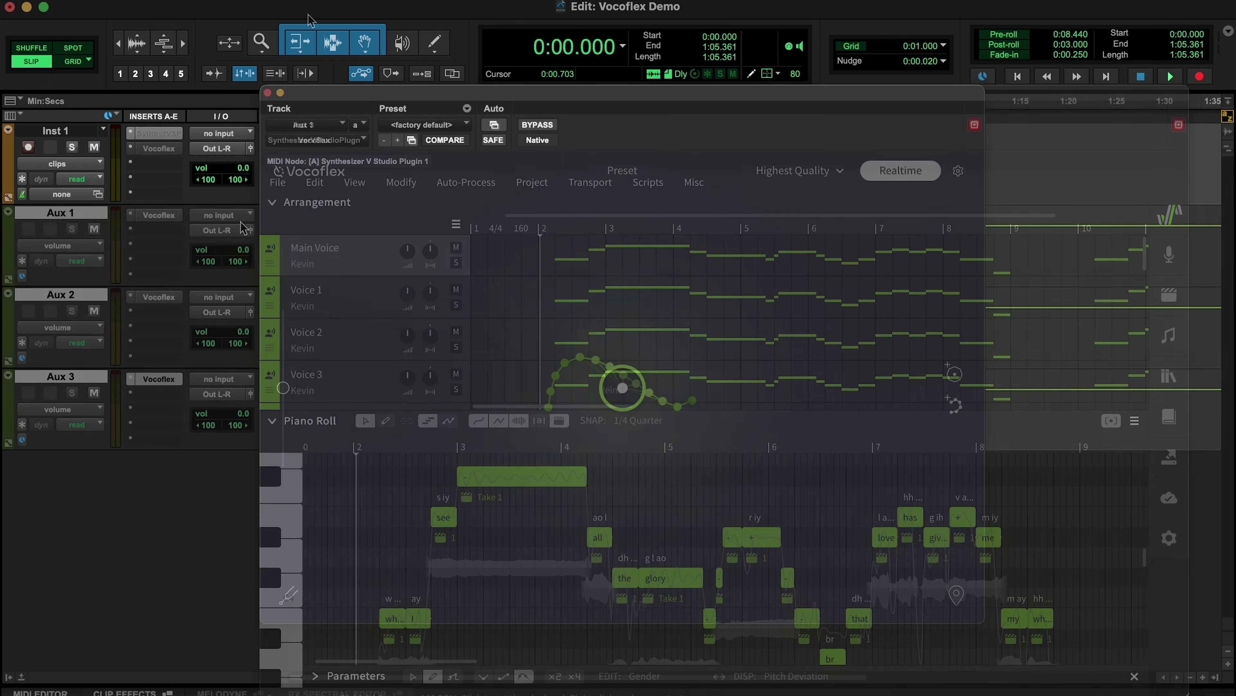
{"action": "left_click", "coordinate": [221, 214]}
Route Synthesizer V Outputs 2, 3 and 4 into Aux 1, Aux 2 and Aux 3
{"action": "mouse_move", "coordinate": [235, 244]}
{"action": "mouse_move", "coordinate": [334, 251]}
{"action": "left_click", "coordinate": [542, 249]}
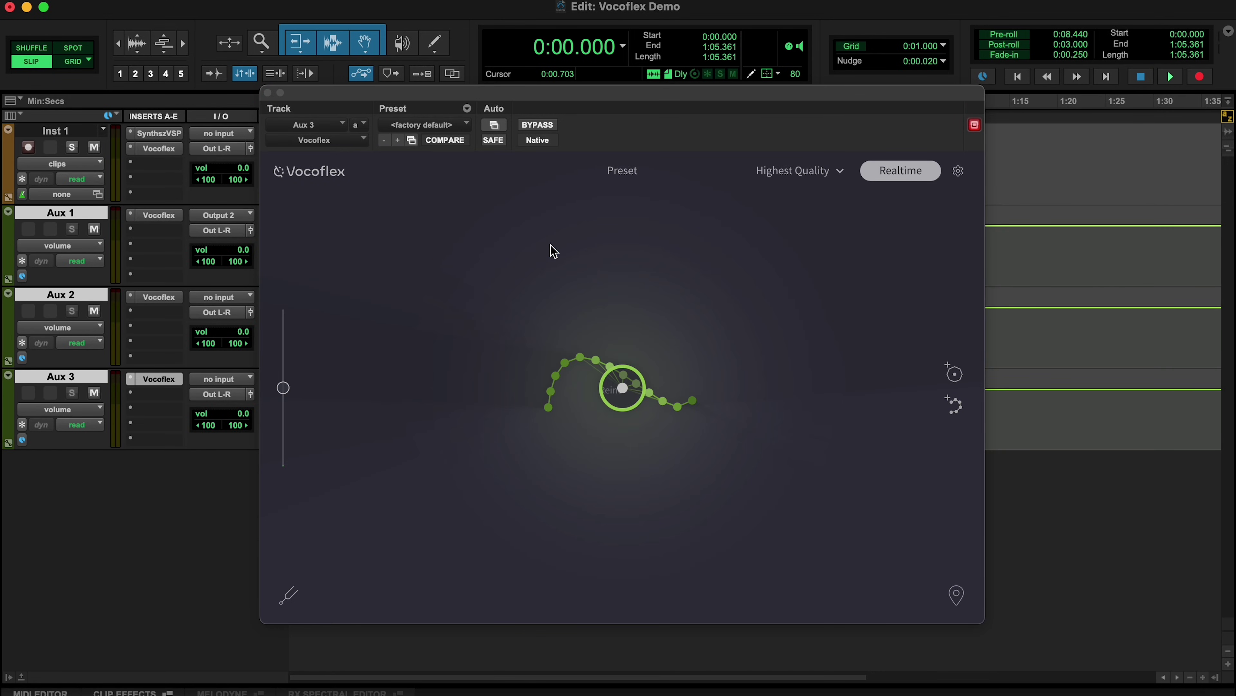
{"action": "left_click", "coordinate": [222, 296]}
{"action": "mouse_move", "coordinate": [235, 326]}
{"action": "mouse_move", "coordinate": [323, 334]}
{"action": "left_click", "coordinate": [565, 345]}
{"action": "left_click", "coordinate": [231, 382]}
{"action": "mouse_move", "coordinate": [235, 405]}
{"action": "mouse_move", "coordinate": [514, 409]}
{"action": "left_click", "coordinate": [574, 441]}
Insert the Channel Strip EQ on an empty insert slot
{"action": "left_click", "coordinate": [159, 163]}
{"action": "mouse_move", "coordinate": [219, 166]}
{"action": "mouse_move", "coordinate": [365, 168]}
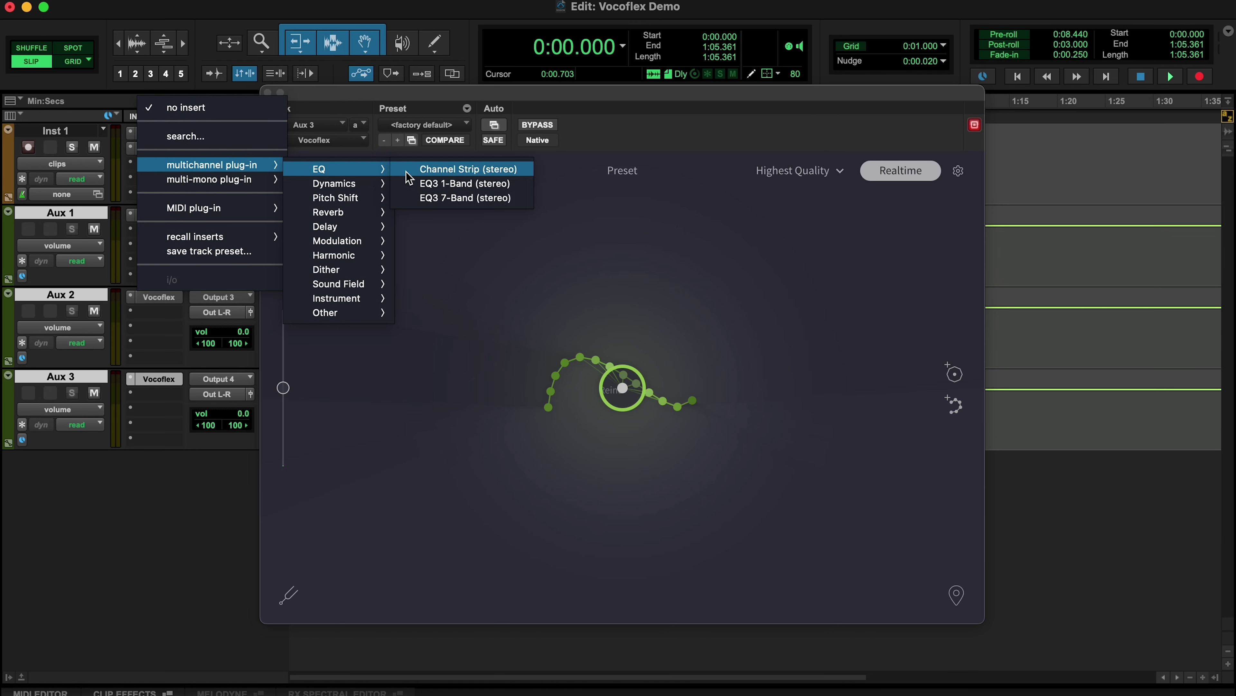
{"action": "left_click", "coordinate": [456, 167]}
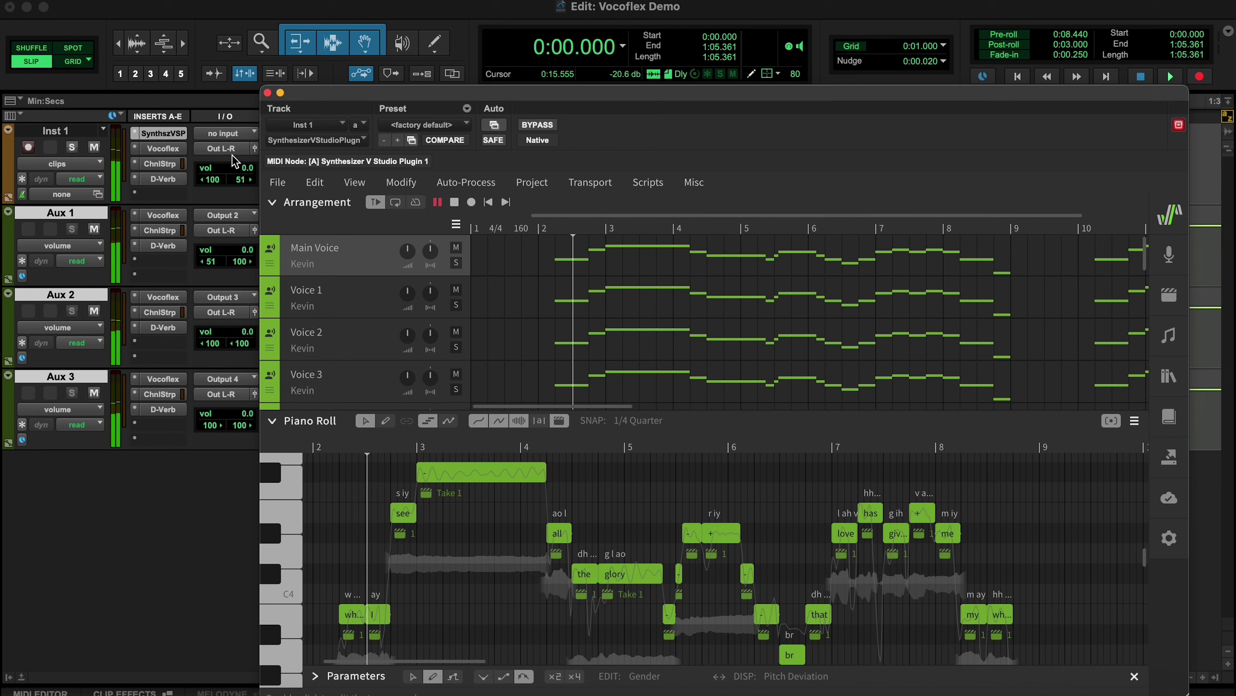
Check the Vocoflex voices on Inst 1 and Aux 1–3, then return to Synthesizer V
{"action": "left_click", "coordinate": [178, 150]}
{"action": "left_click", "coordinate": [163, 215]}
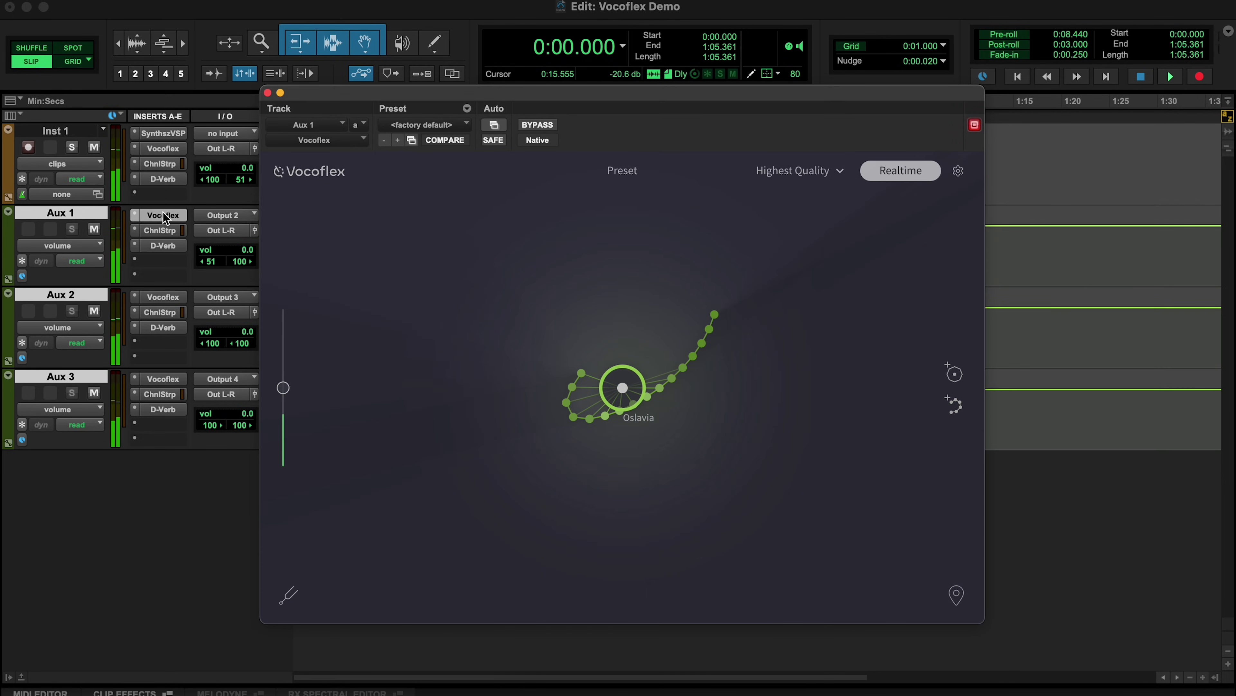
{"action": "left_click", "coordinate": [164, 298]}
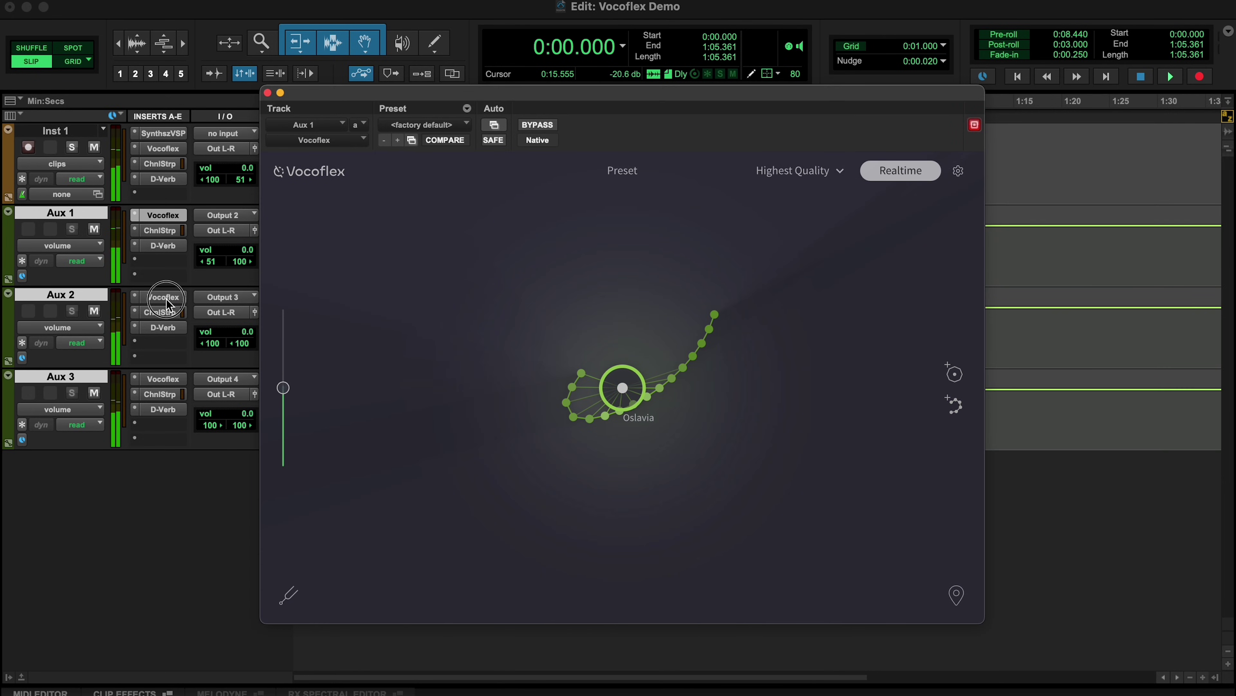
{"action": "left_click", "coordinate": [167, 382]}
{"action": "left_click", "coordinate": [163, 133]}
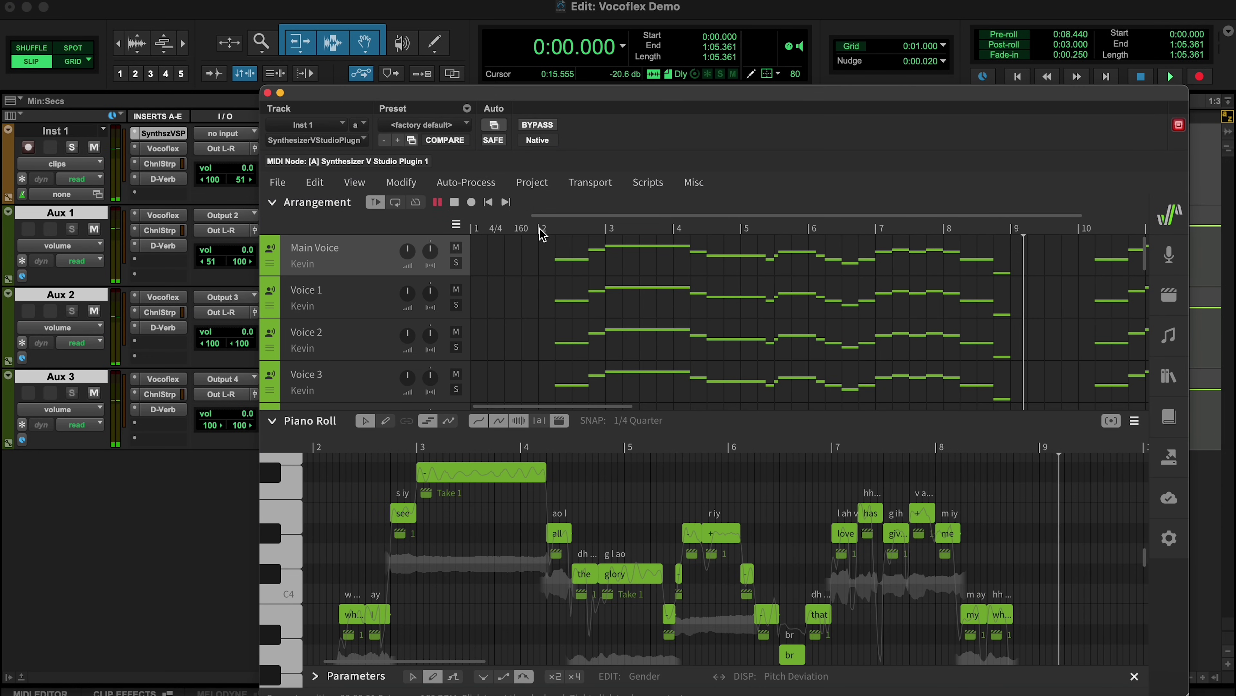
Stop the four-voice choir playback once it passes bar 9
{"action": "key", "text": "space"}
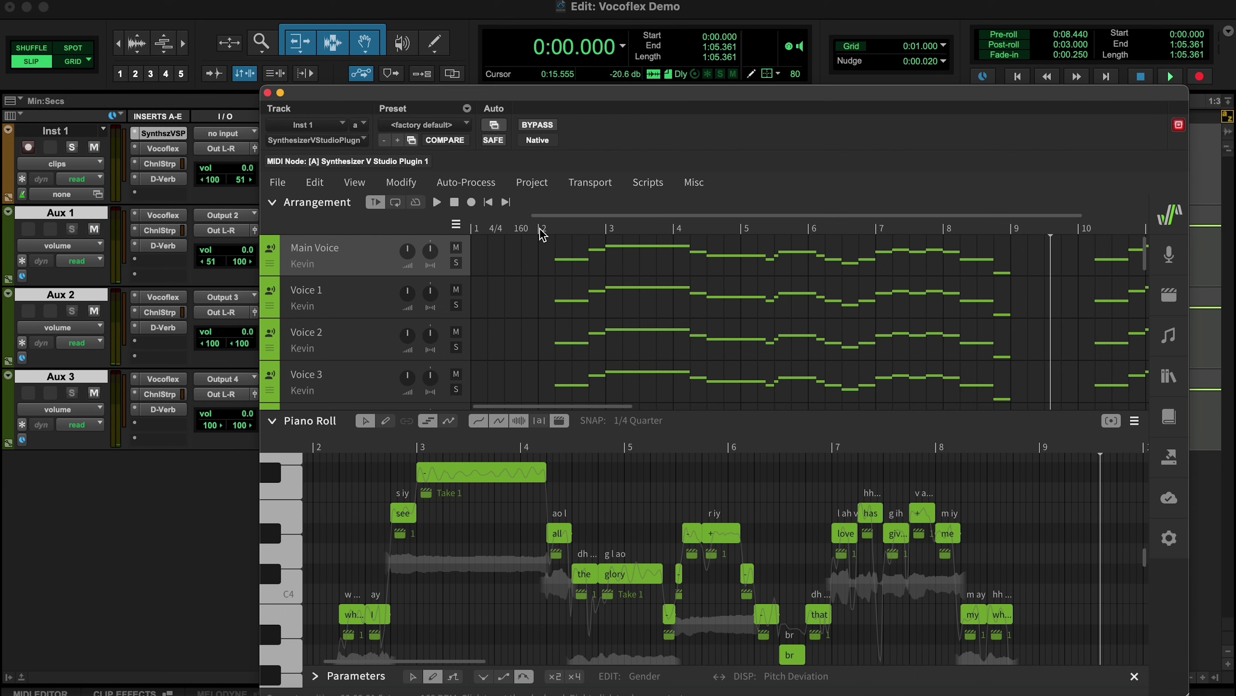